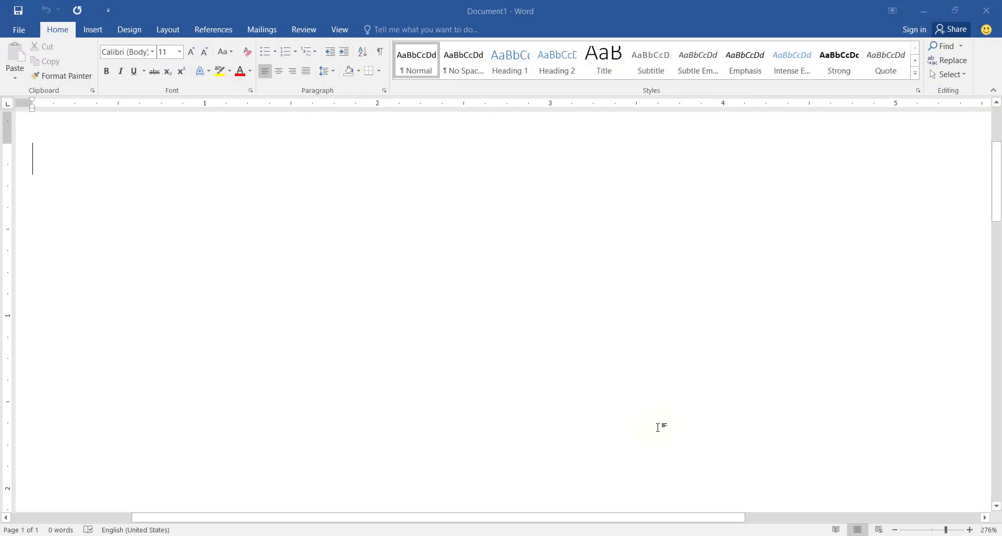
Set 0.06-inch margins on all sides, landscape orientation, and a 3.5 × 2 inch paper size
{"action": "left_click", "coordinate": [167, 29]}
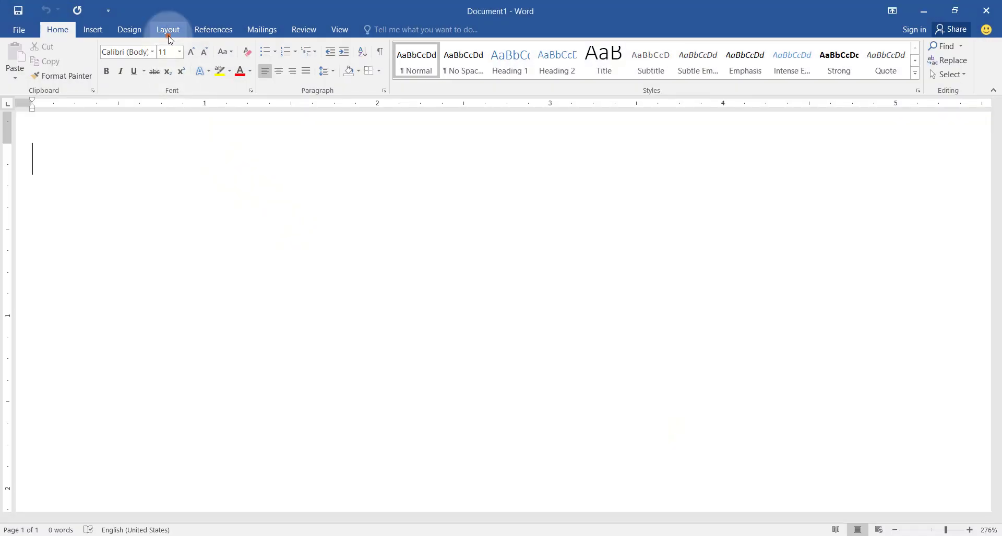
{"action": "left_click", "coordinate": [17, 66]}
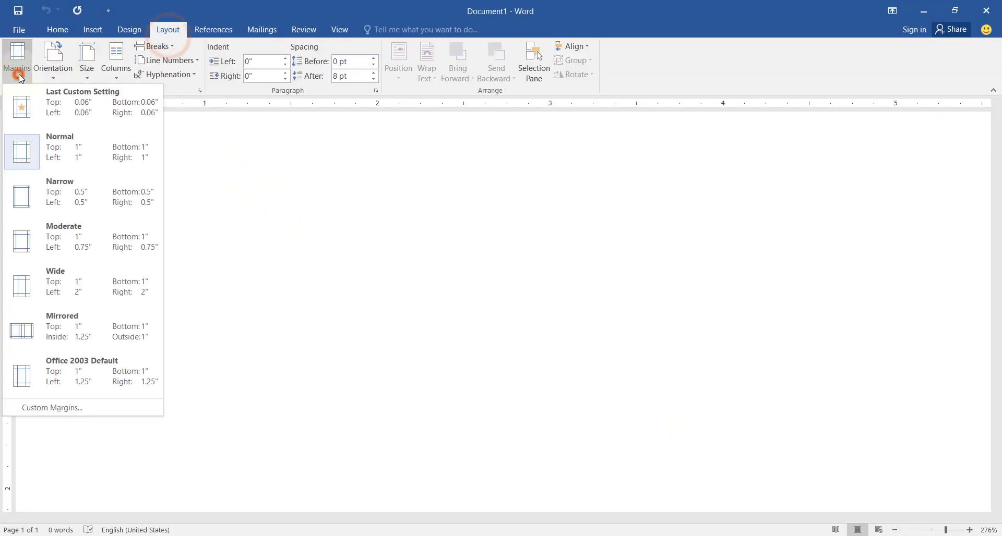
{"action": "left_click", "coordinate": [85, 408]}
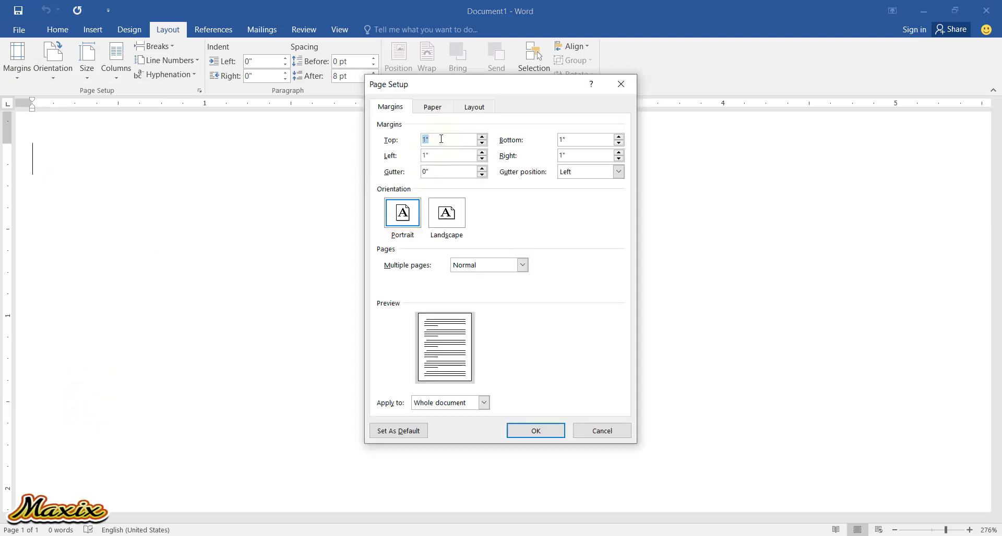
{"action": "left_click_drag", "start_coordinate": [436, 156], "coordinate": [412, 152]}
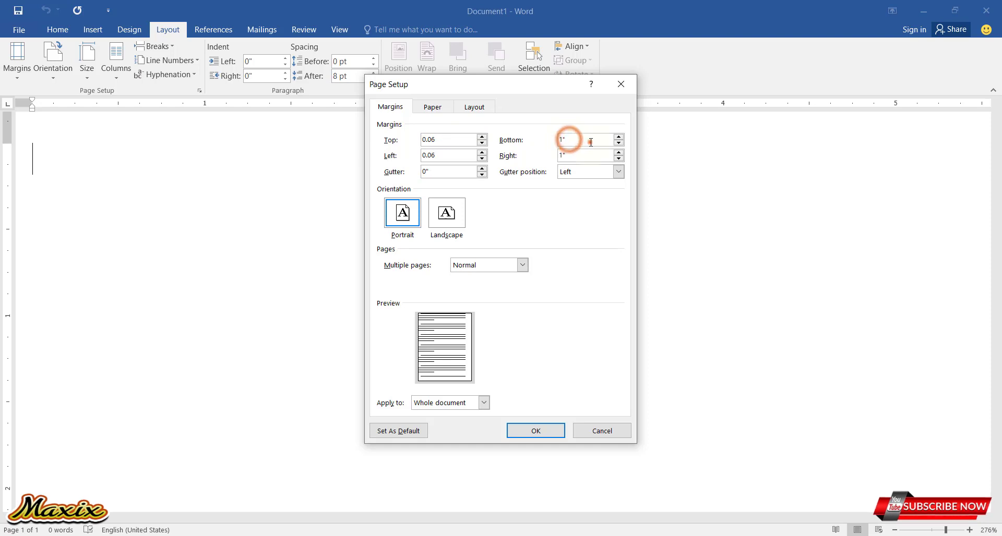
{"action": "left_click_drag", "start_coordinate": [590, 142], "coordinate": [553, 146]}
{"action": "type", "text": "0.06"}
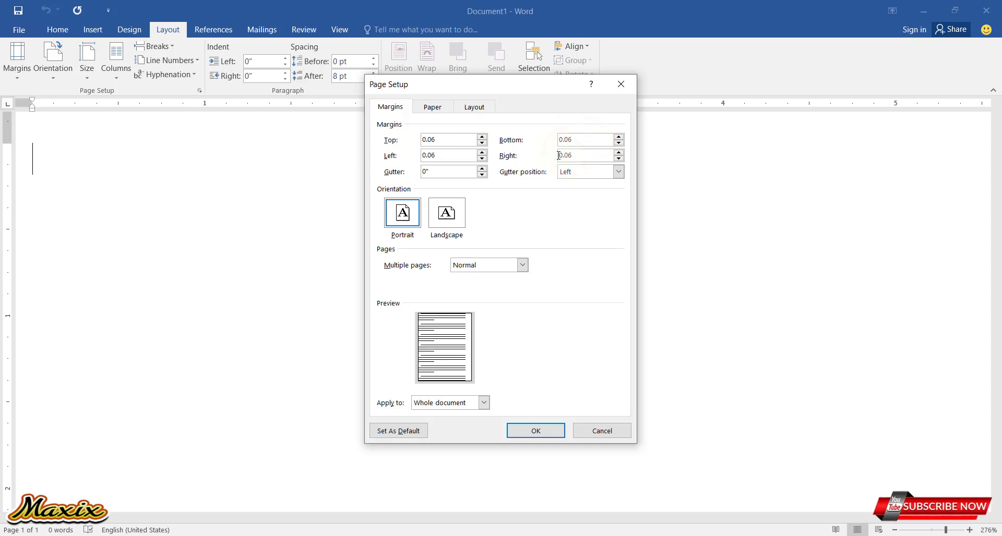
{"action": "left_click", "coordinate": [446, 211]}
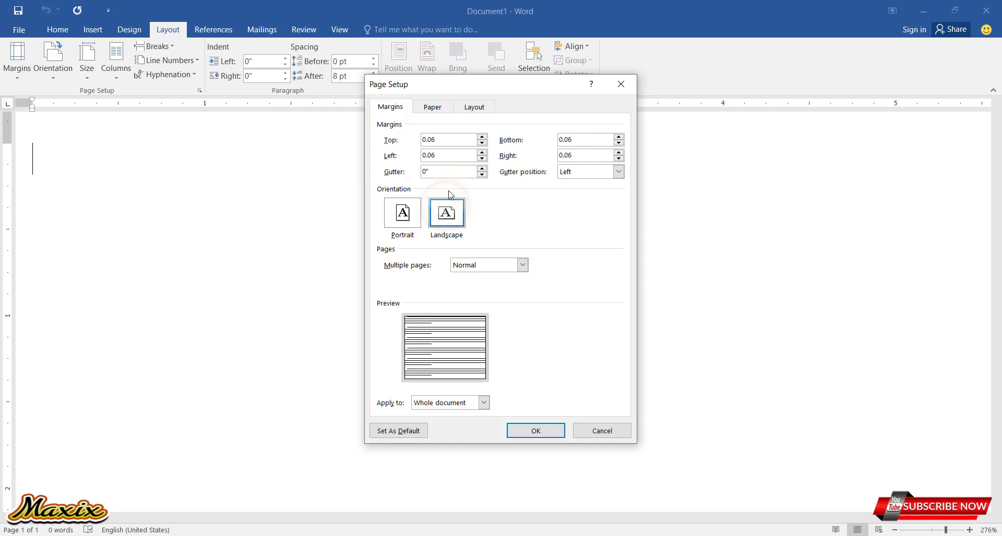
{"action": "left_click", "coordinate": [443, 108]}
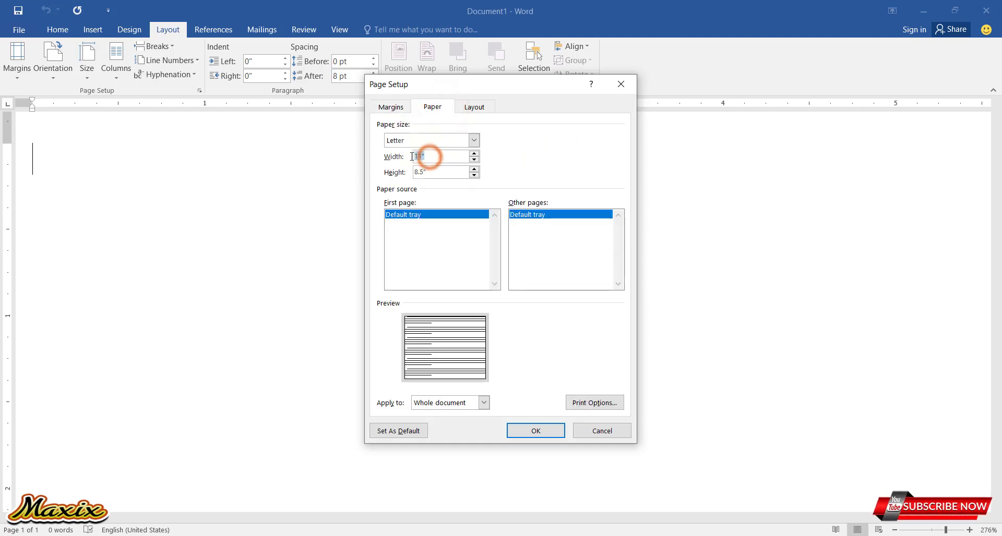
{"action": "type", "text": "3.5"}
{"action": "left_click", "coordinate": [423, 171]}
{"action": "type", "text": "2"}
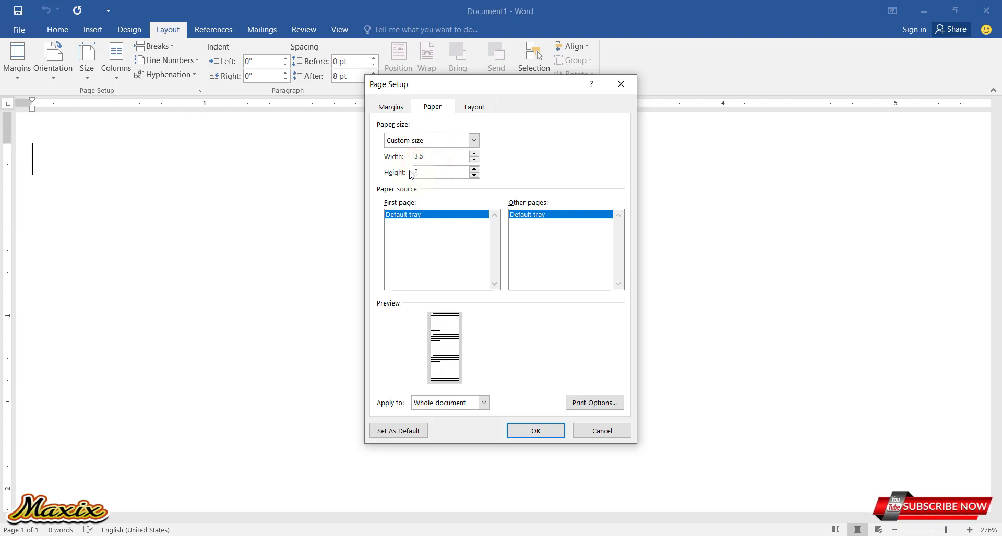
{"action": "left_click", "coordinate": [522, 431]}
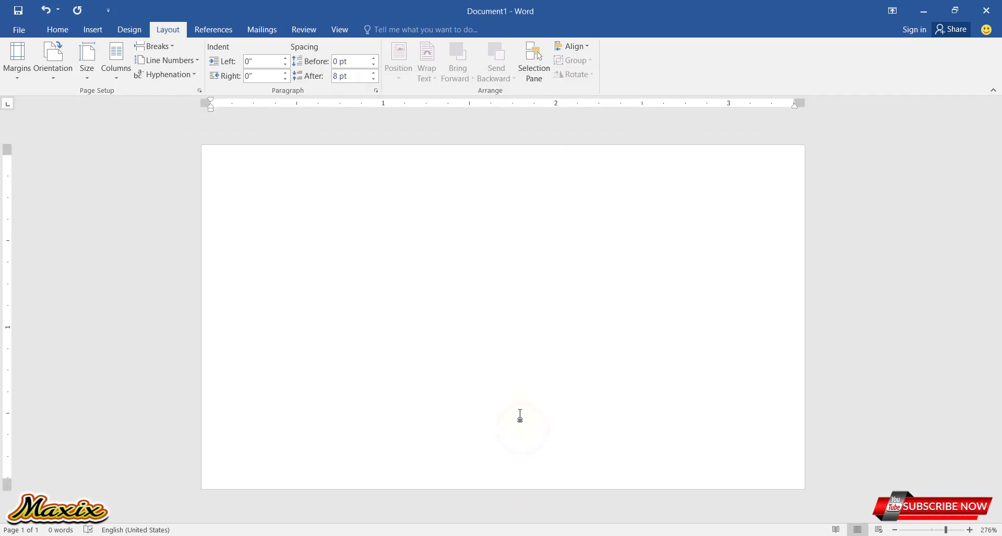
Fill the page background with a one-colour dark blue gradient shaded from the centre
{"action": "left_click", "coordinate": [131, 29]}
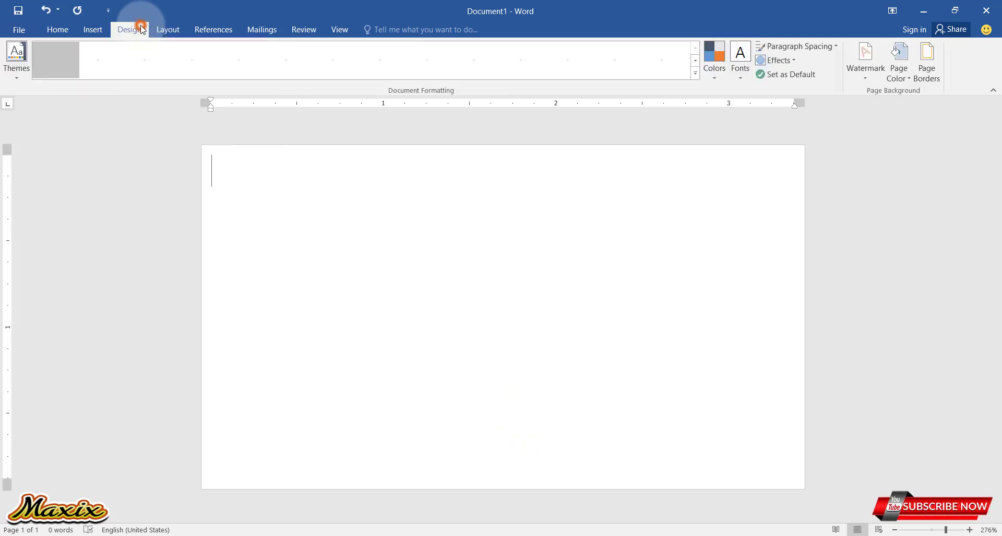
{"action": "left_click", "coordinate": [893, 87]}
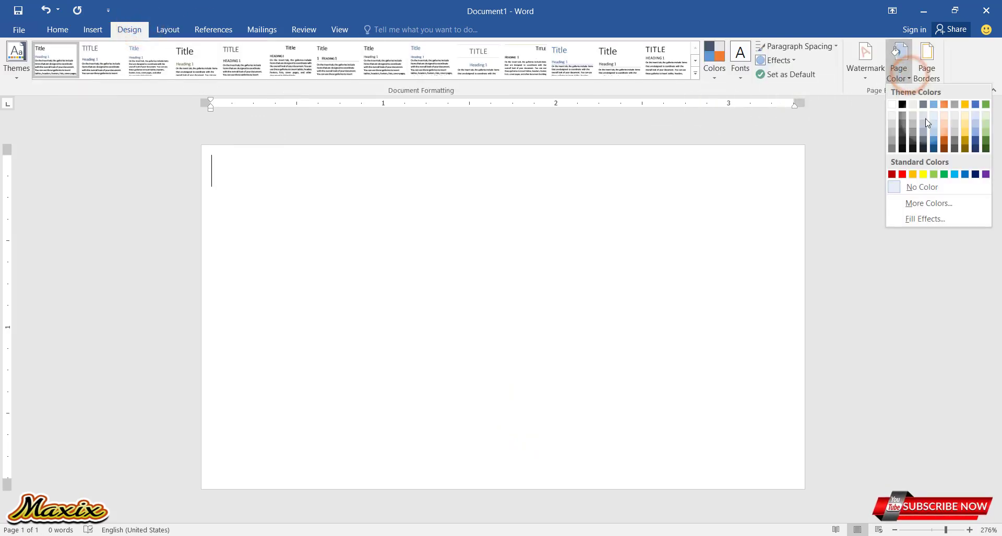
{"action": "left_click", "coordinate": [935, 216]}
{"action": "left_click", "coordinate": [669, 139]}
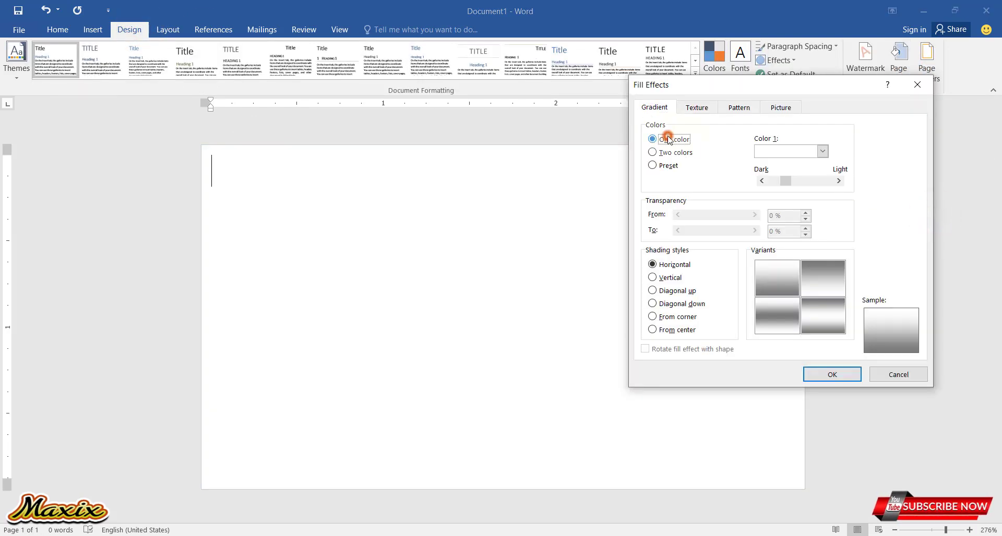
{"action": "left_click", "coordinate": [664, 329]}
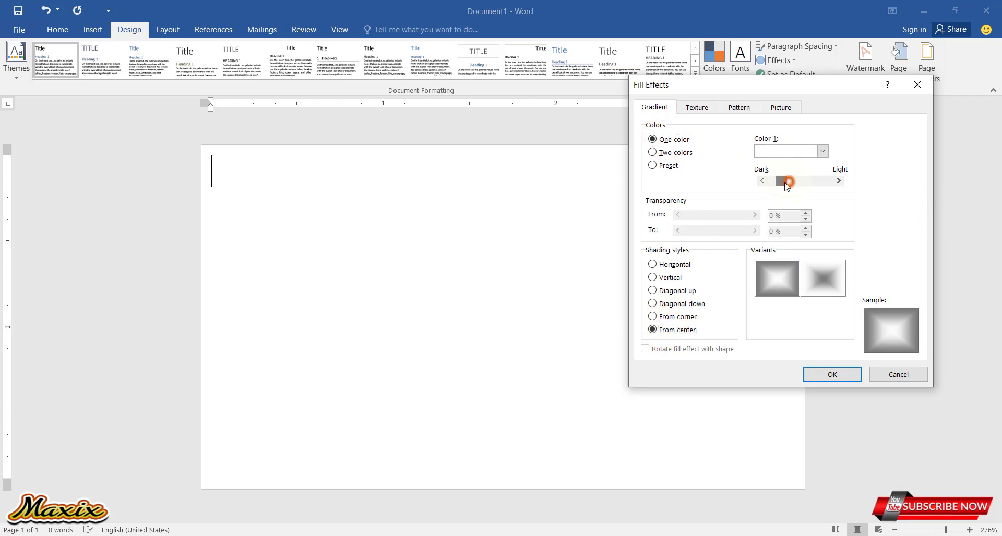
{"action": "left_click", "coordinate": [786, 151]}
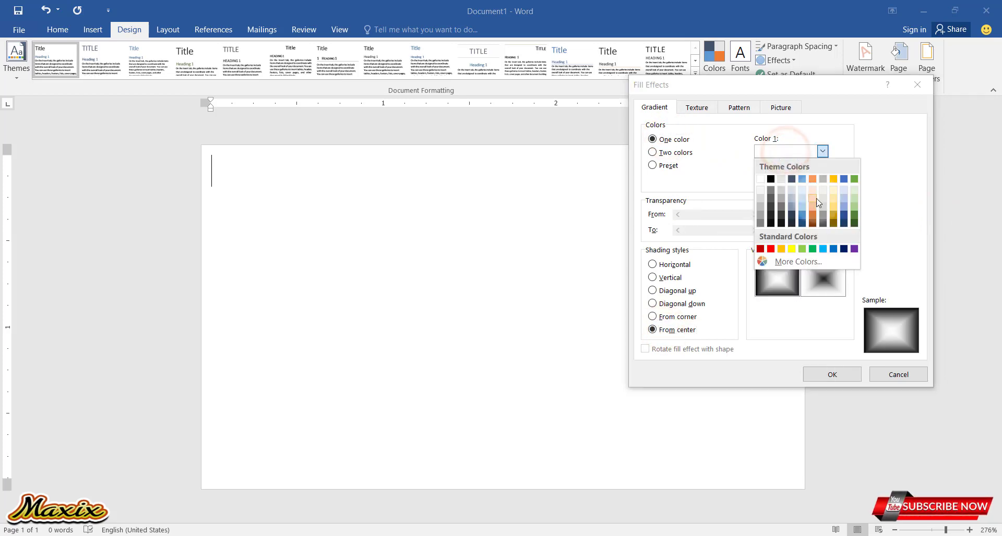
{"action": "left_click", "coordinate": [843, 219]}
{"action": "left_click", "coordinate": [825, 374]}
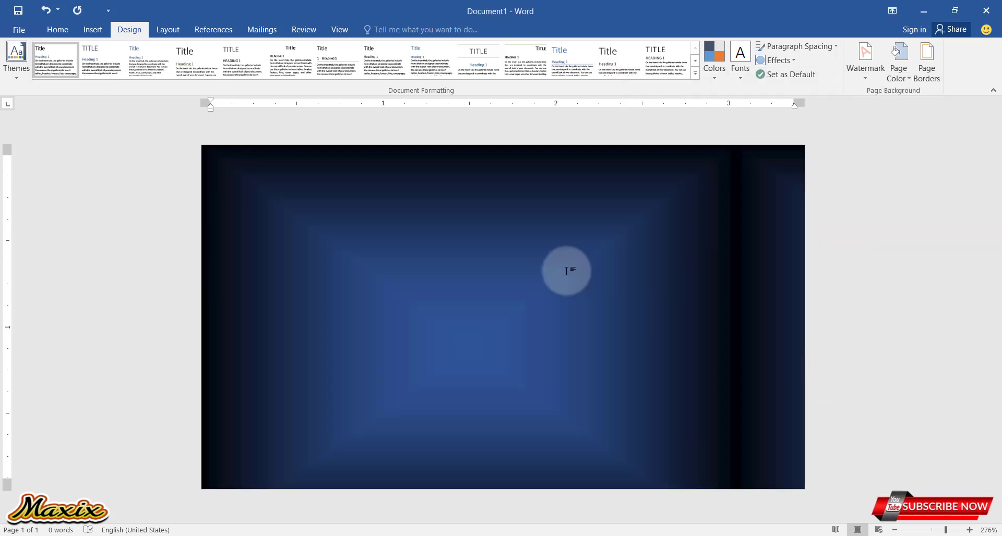
Draw a text box near the card's top left holding the first name
{"action": "left_click", "coordinate": [94, 31]}
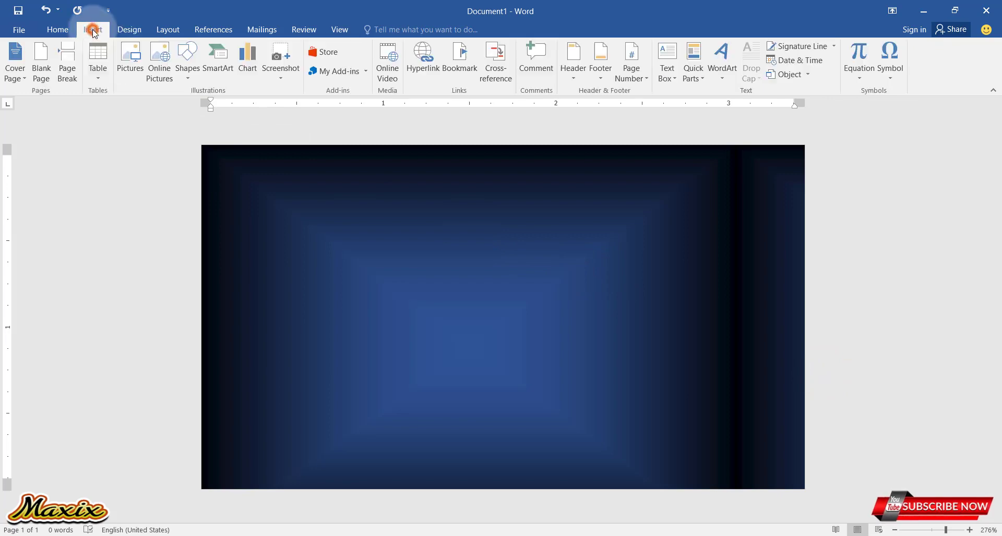
{"action": "left_click", "coordinate": [187, 73]}
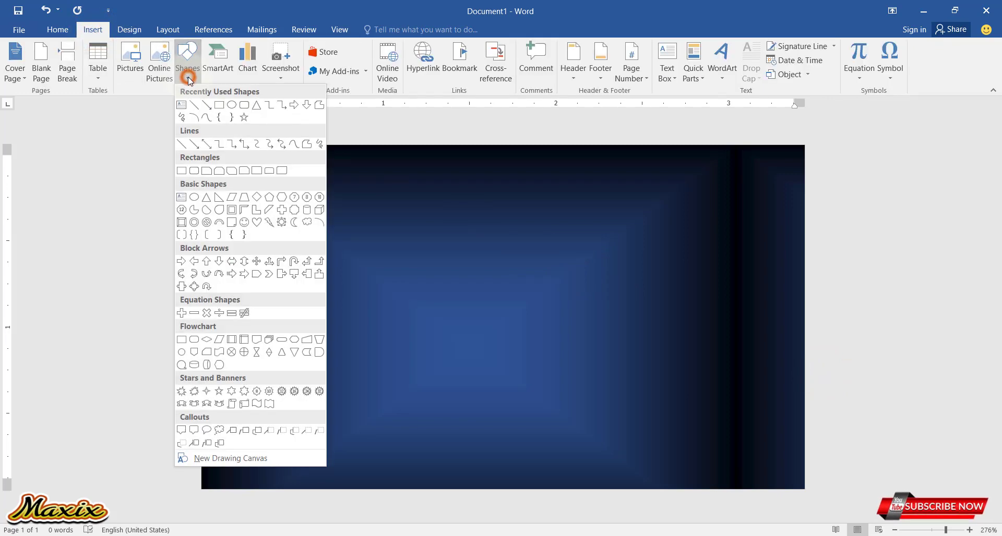
{"action": "left_click", "coordinate": [181, 106]}
{"action": "left_click_drag", "start_coordinate": [267, 196], "coordinate": [538, 305]}
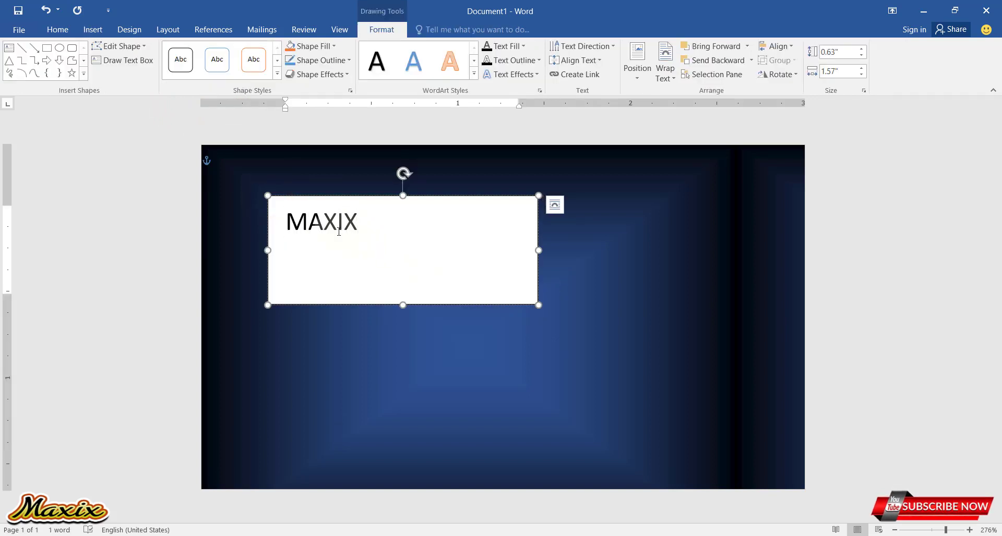
Apply a dark outlined WordArt style to the name and shrink the box around it
{"action": "double_click", "coordinate": [333, 224]}
{"action": "left_click", "coordinate": [473, 74]}
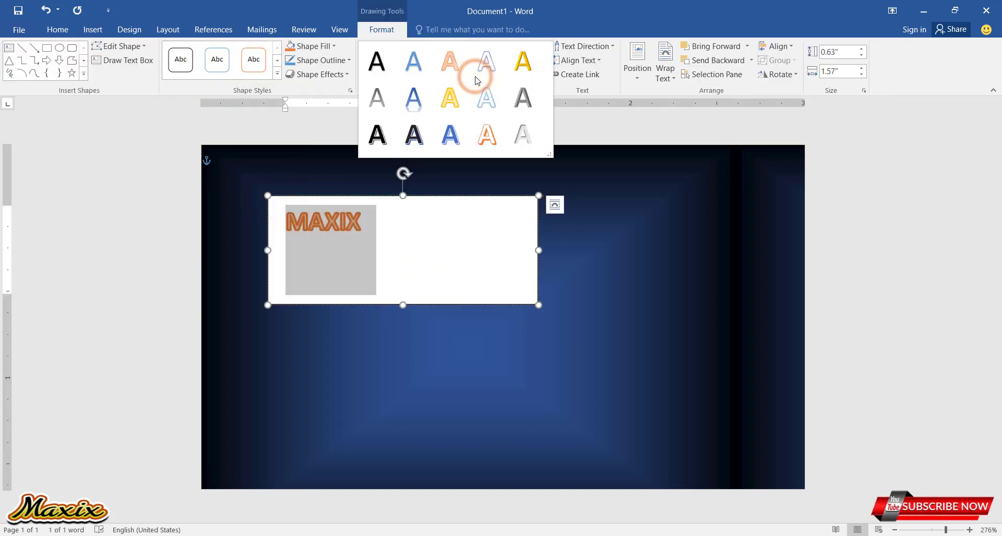
{"action": "left_click", "coordinate": [412, 136]}
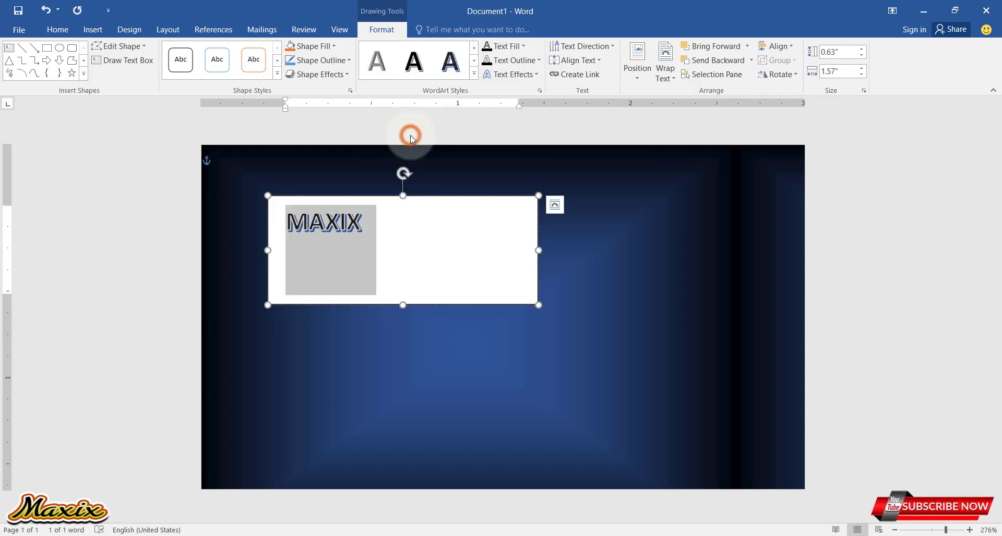
{"action": "left_click_drag", "start_coordinate": [538, 304], "coordinate": [468, 272]}
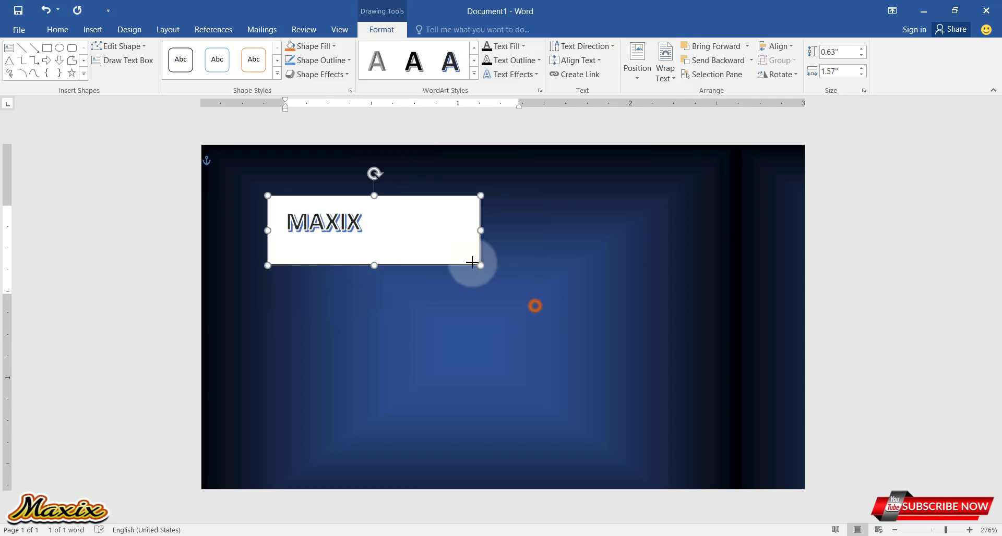
{"action": "left_click", "coordinate": [58, 30]}
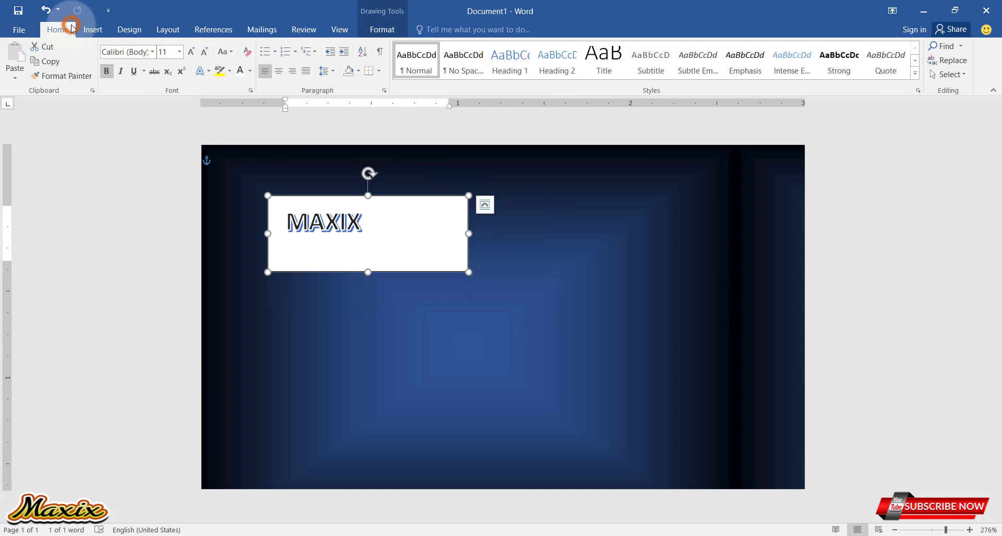
Set the name in Ink Free at size 16
{"action": "left_click", "coordinate": [154, 52]}
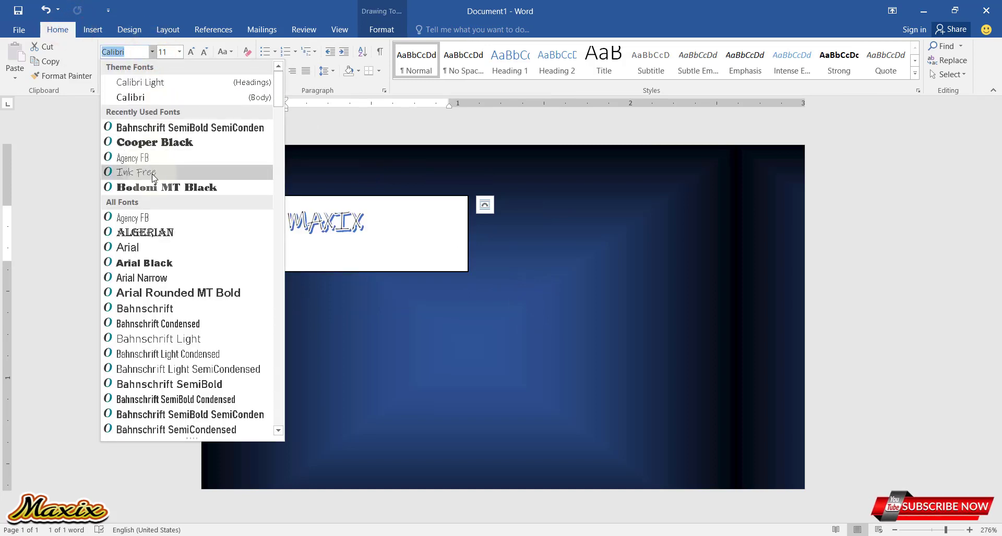
{"action": "left_click", "coordinate": [152, 174]}
{"action": "left_click", "coordinate": [178, 52]}
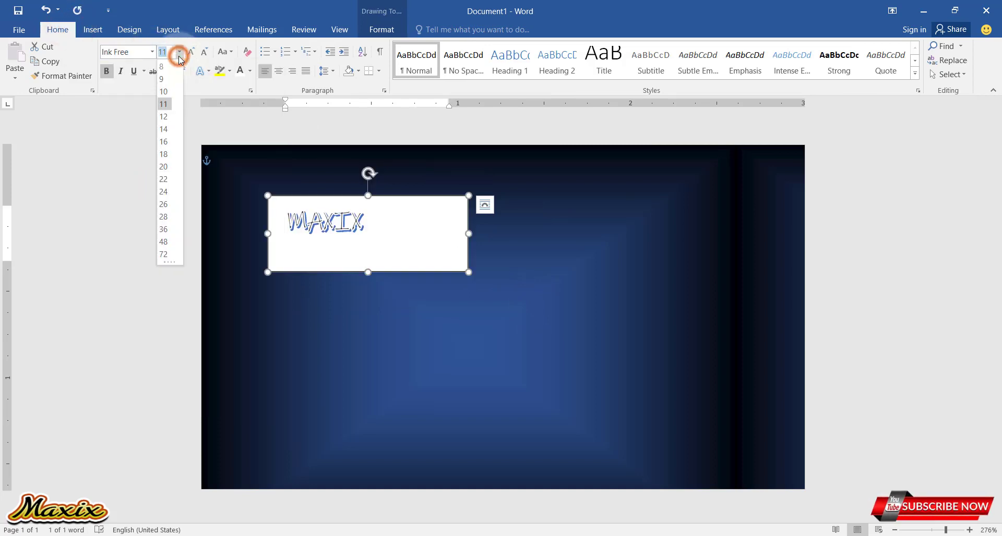
{"action": "left_click", "coordinate": [164, 141]}
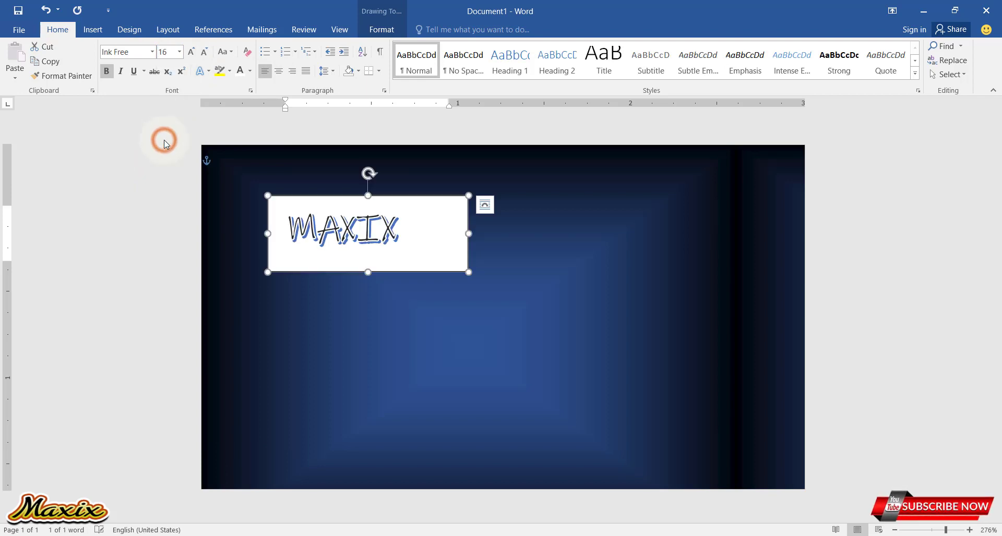
Give the name's text box no outline and no fill
{"action": "left_click", "coordinate": [382, 29]}
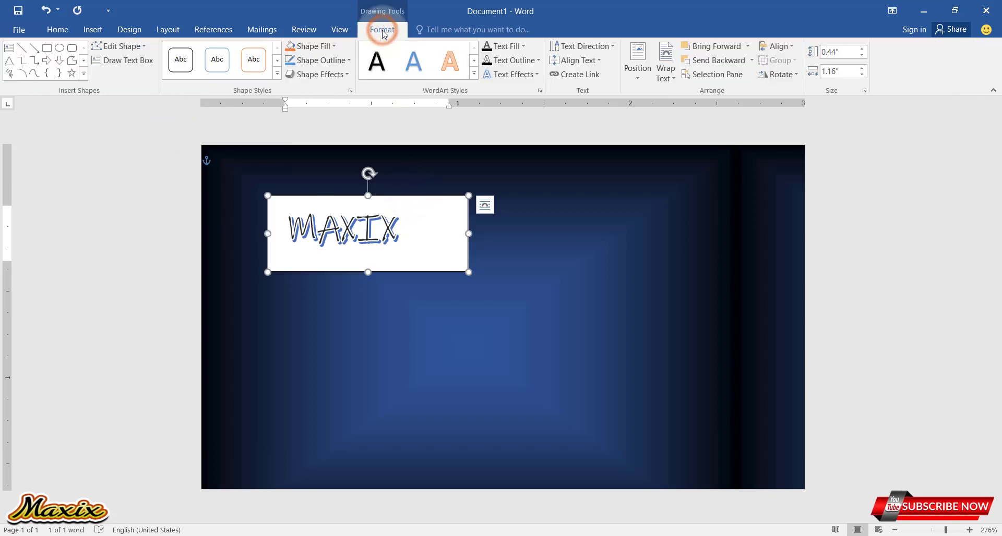
{"action": "left_click", "coordinate": [349, 61]}
{"action": "left_click", "coordinate": [306, 171]}
{"action": "left_click", "coordinate": [315, 46]}
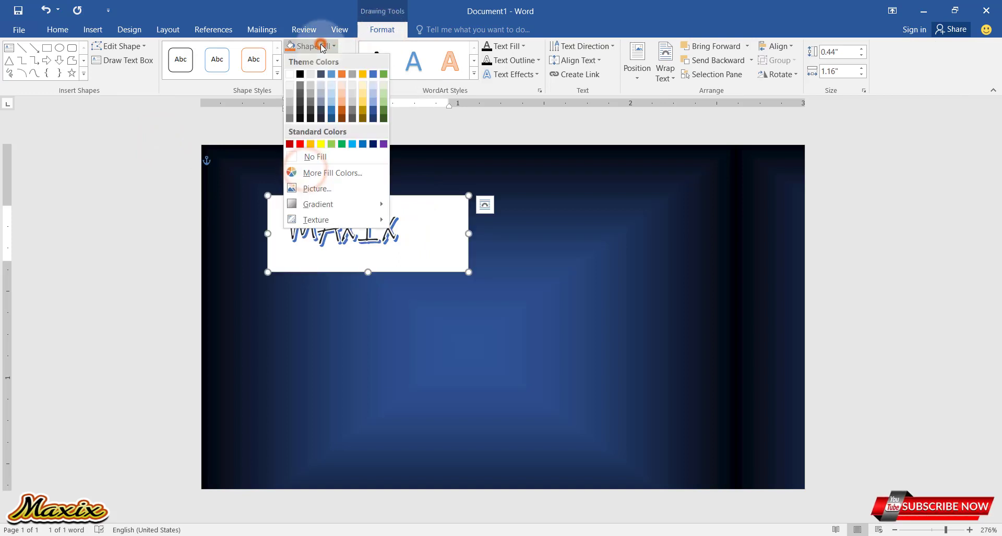
{"action": "left_click", "coordinate": [320, 157]}
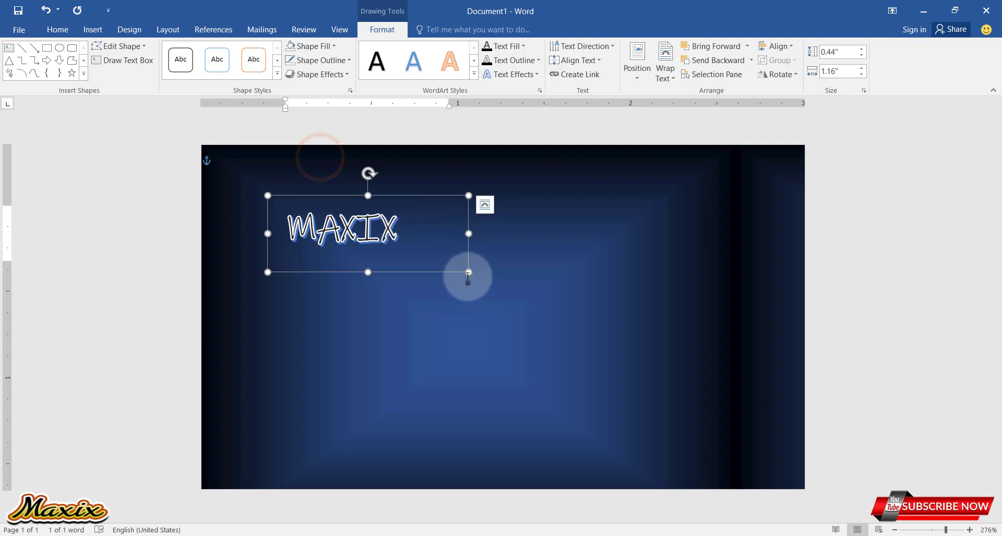
{"action": "left_click", "coordinate": [467, 271]}
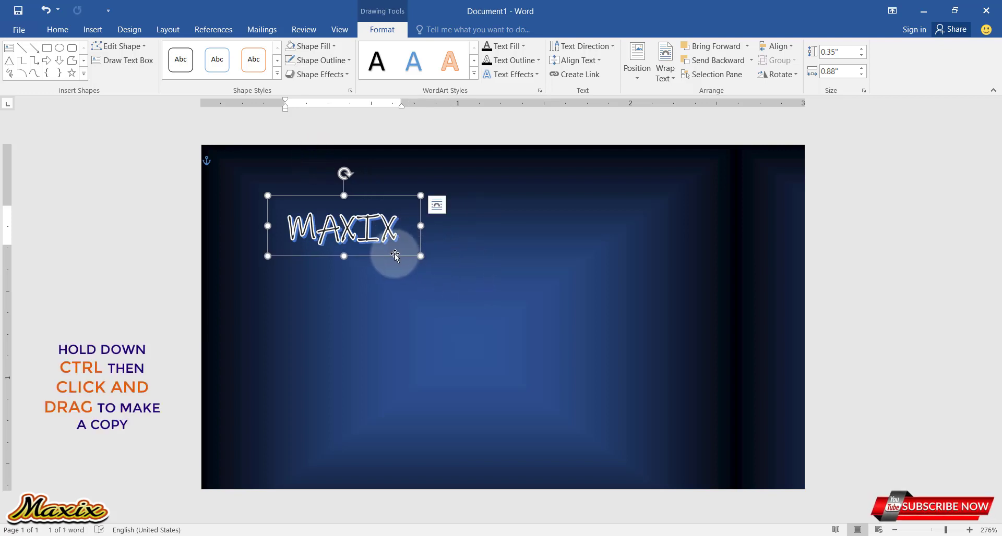
Duplicate the name box below the original, widen it, and retype it as the surname
{"action": "left_click_drag", "start_coordinate": [384, 255], "coordinate": [381, 291]}
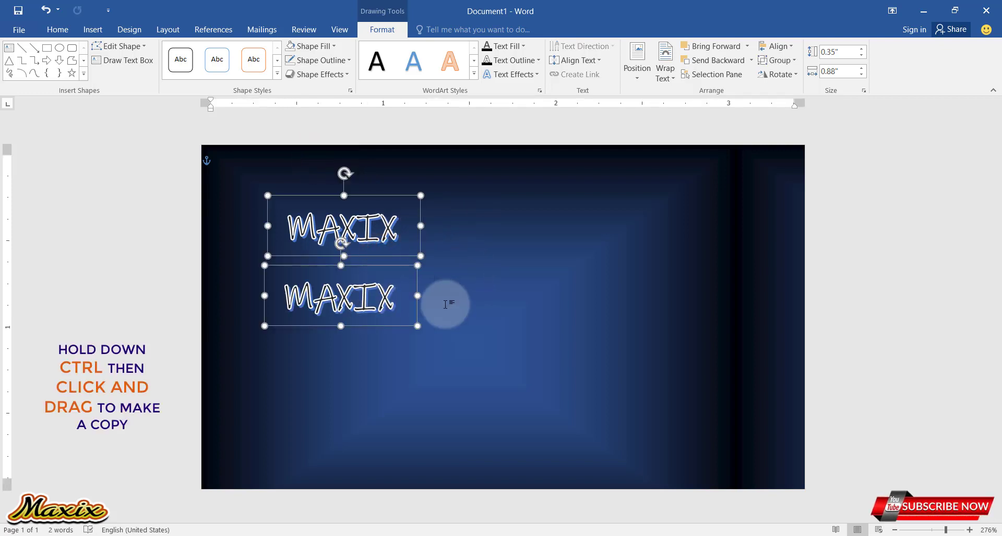
{"action": "left_click", "coordinate": [368, 281]}
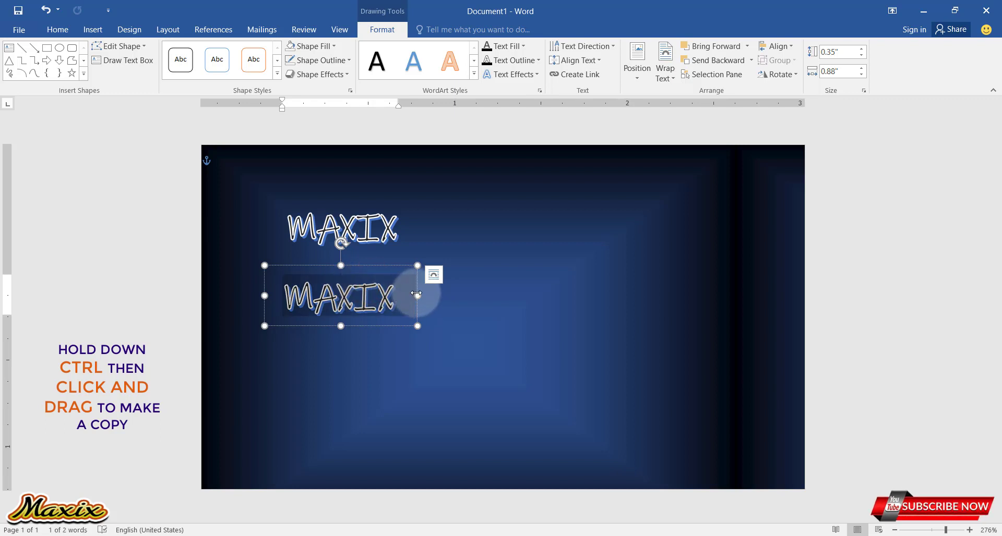
{"action": "left_click_drag", "start_coordinate": [417, 295], "coordinate": [525, 295]}
{"action": "double_click", "coordinate": [315, 297]}
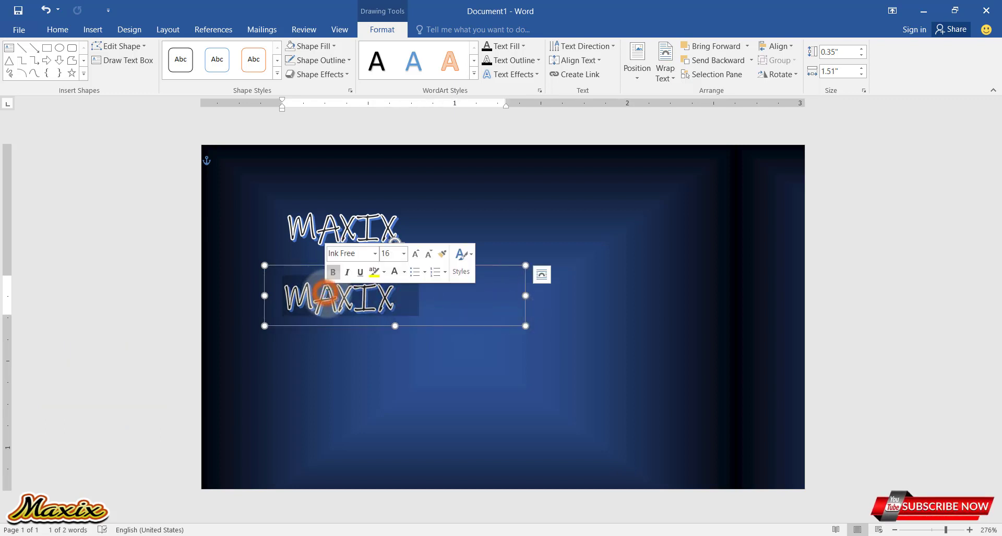
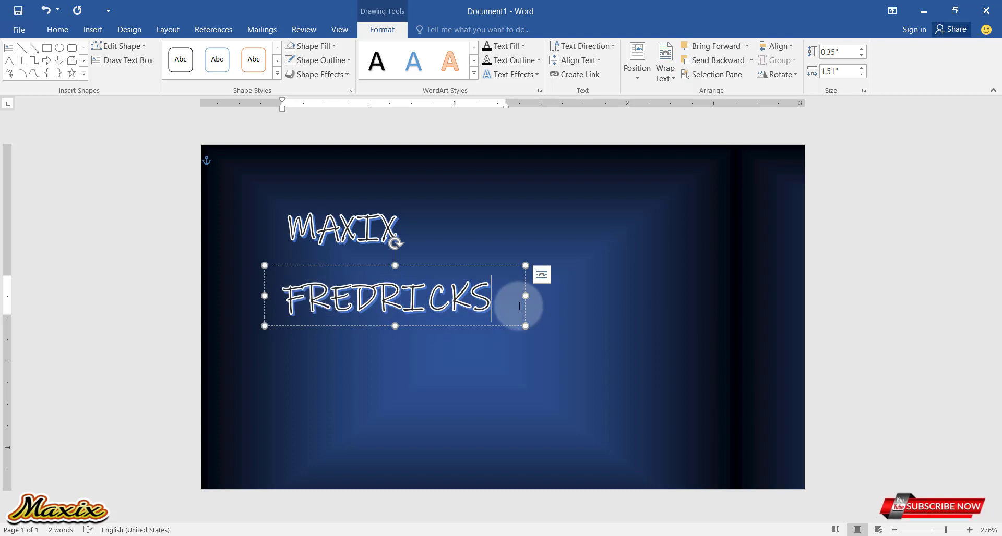
Narrow the surname box to fit and position it directly beneath the first name
{"action": "left_click_drag", "start_coordinate": [526, 296], "coordinate": [510, 296]}
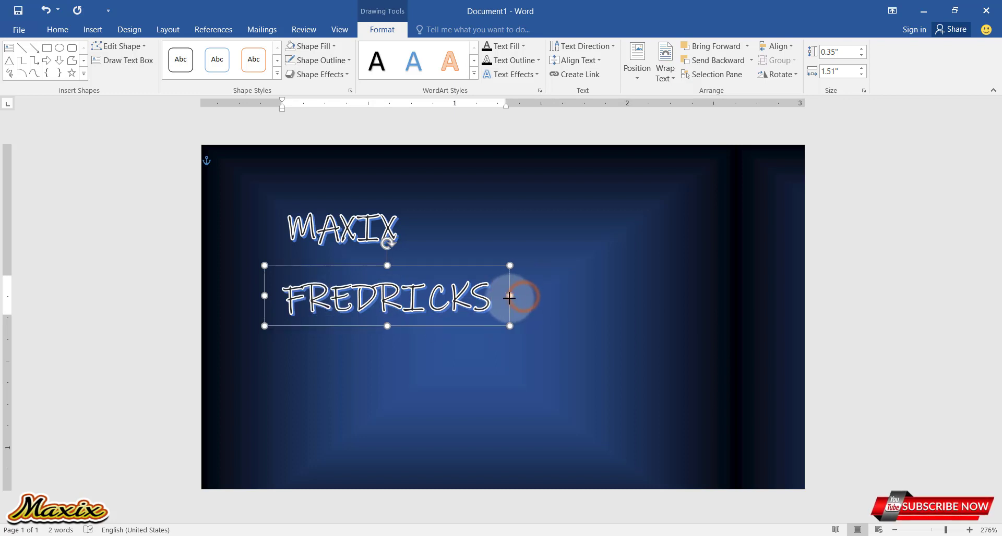
{"action": "left_click_drag", "start_coordinate": [473, 266], "coordinate": [443, 231]}
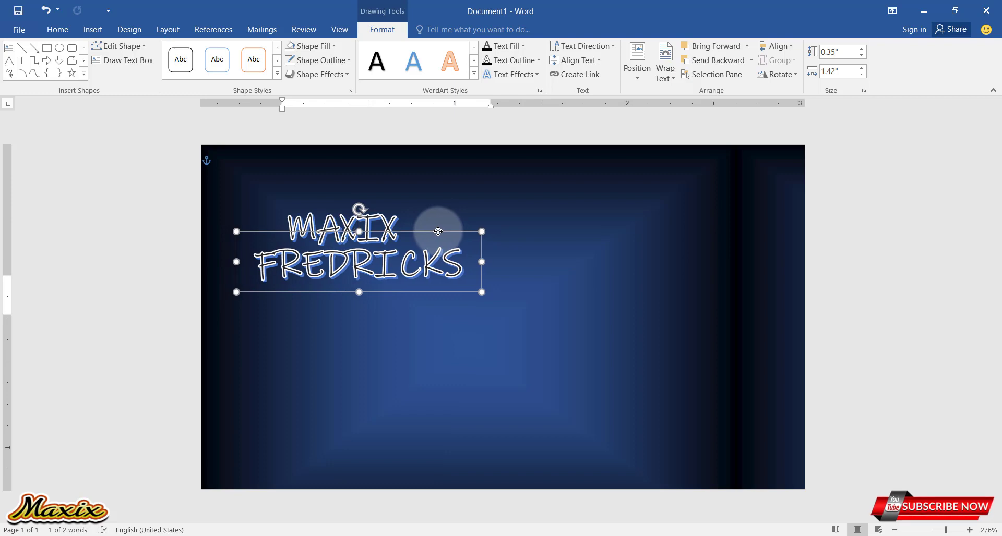
{"action": "left_click_drag", "start_coordinate": [443, 231], "coordinate": [442, 233]}
Move the first-name and surname boxes up together
{"action": "left_click", "coordinate": [535, 267]}
{"action": "left_click", "coordinate": [381, 217]}
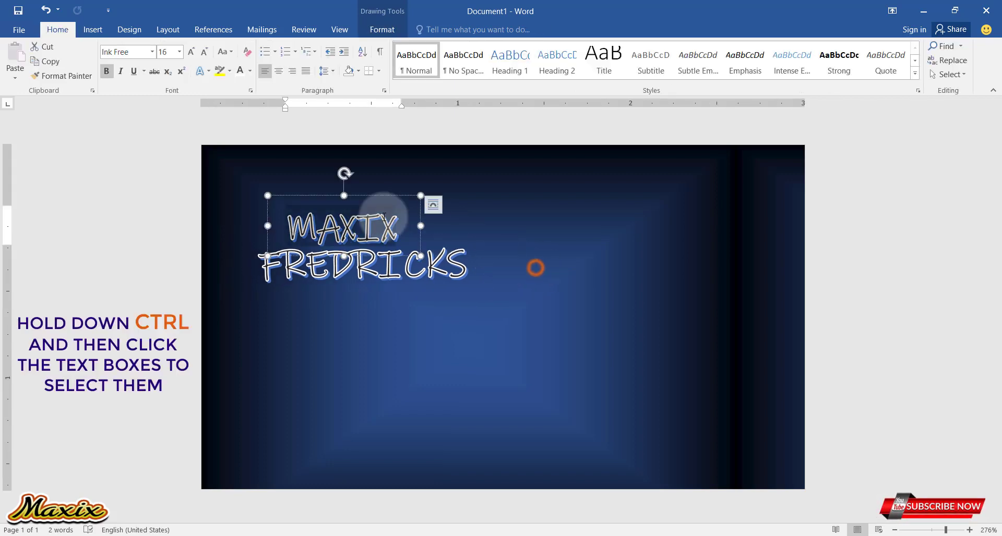
{"action": "left_click", "coordinate": [462, 285], "text": "ctrl"}
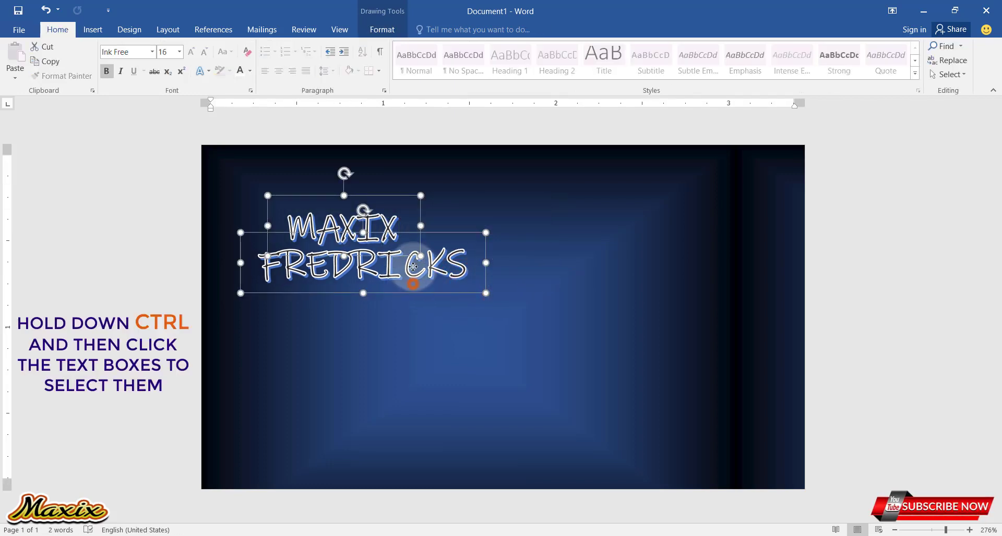
{"action": "left_click_drag", "start_coordinate": [412, 284], "coordinate": [413, 262]}
{"action": "left_click", "coordinate": [579, 294]}
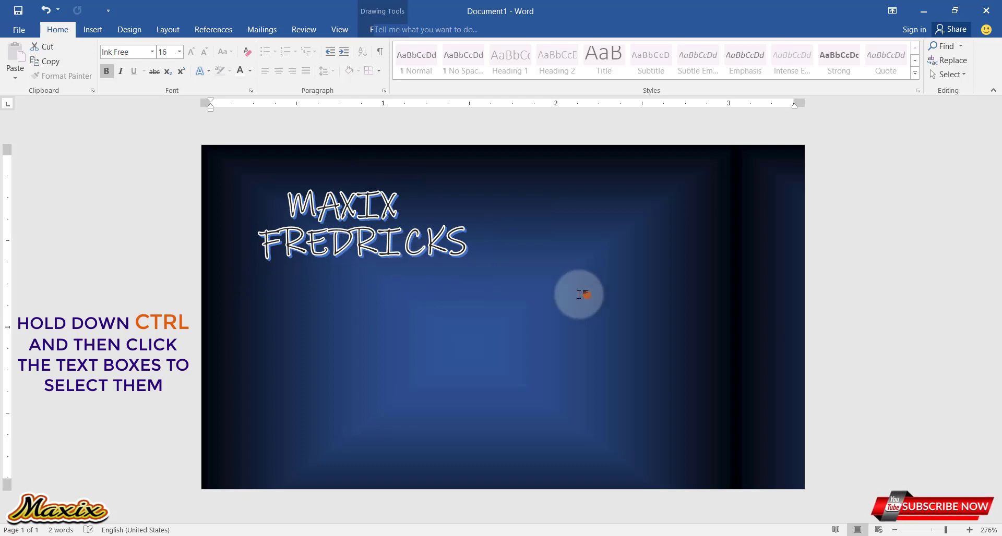
Nudge the first-name box right so it sits centred over the surname
{"action": "left_click", "coordinate": [391, 213]}
{"action": "left_click", "coordinate": [385, 202]}
{"action": "left_click", "coordinate": [360, 182]}
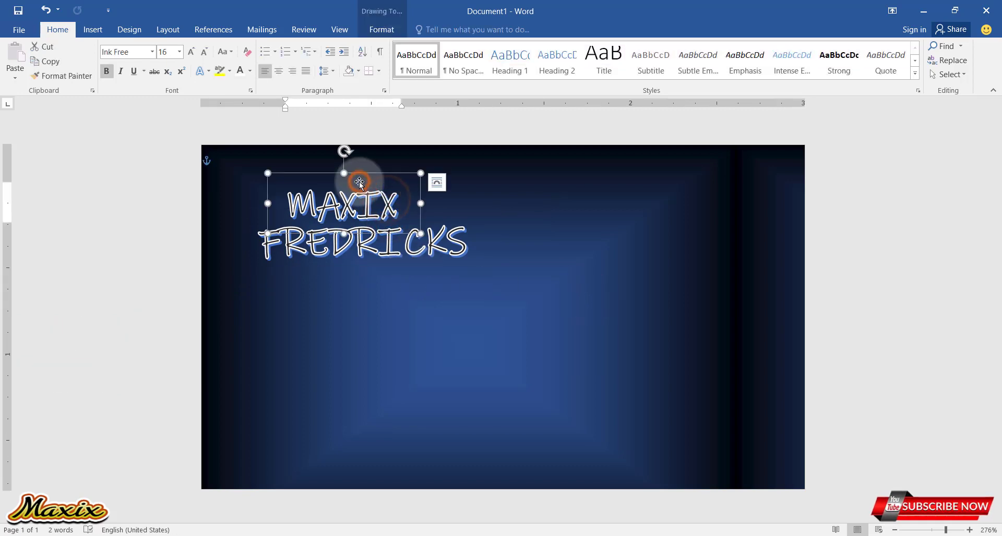
{"action": "key", "text": "ctrl+Right"}
{"action": "key", "text": "ctrl+Right"}
{"action": "key", "text": "ctrl+Right"}
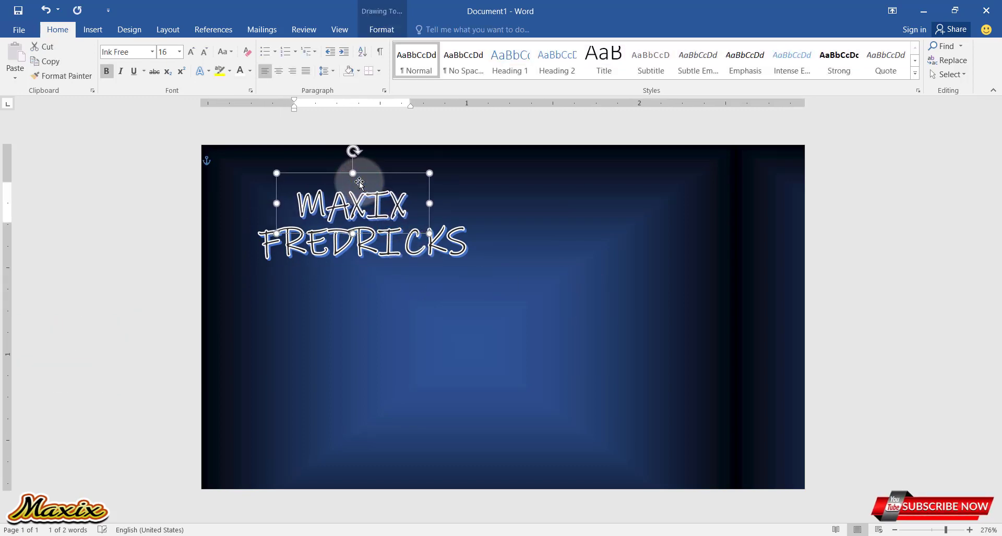
{"action": "left_click", "coordinate": [406, 345]}
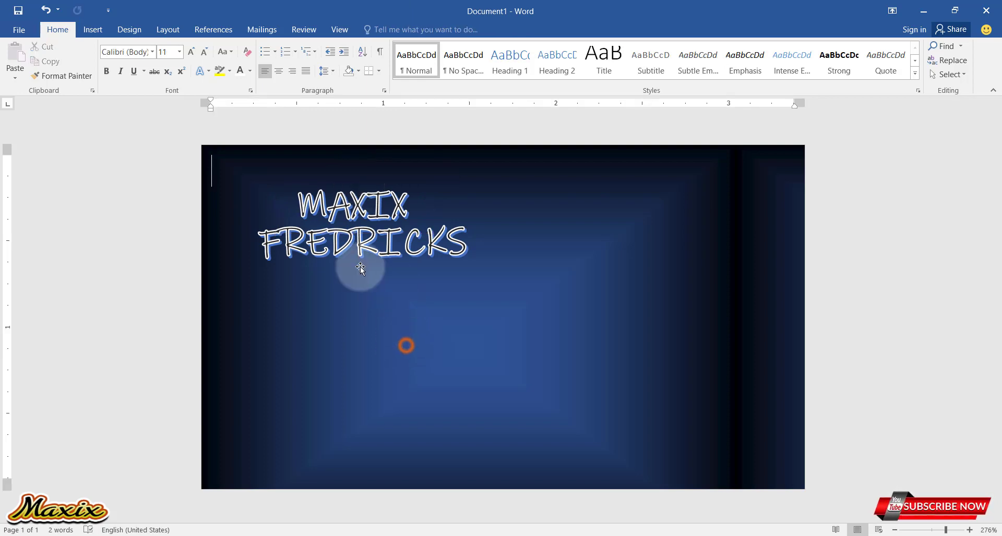
{"action": "left_click", "coordinate": [93, 29]}
{"action": "left_click", "coordinate": [186, 66]}
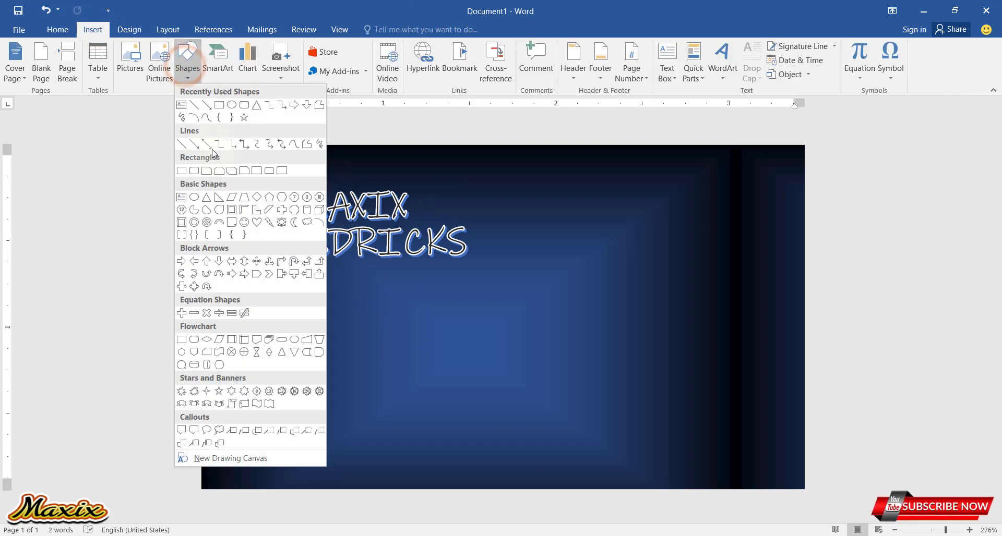
Draw a tall parallelogram right of centre, stretched from the card's top past its bottom
{"action": "left_click", "coordinate": [231, 197]}
{"action": "left_click_drag", "start_coordinate": [520, 152], "coordinate": [683, 482]}
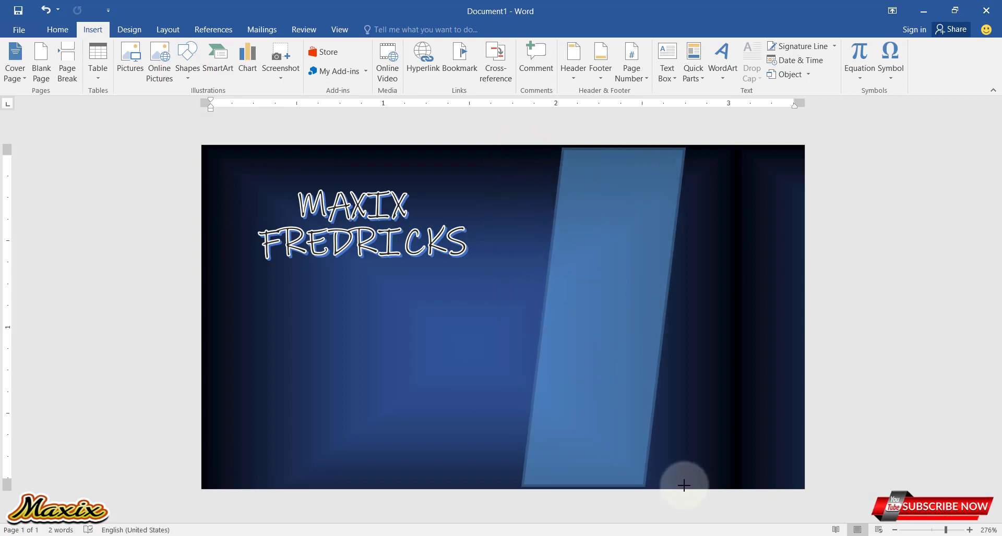
{"action": "left_click_drag", "start_coordinate": [620, 382], "coordinate": [582, 379]}
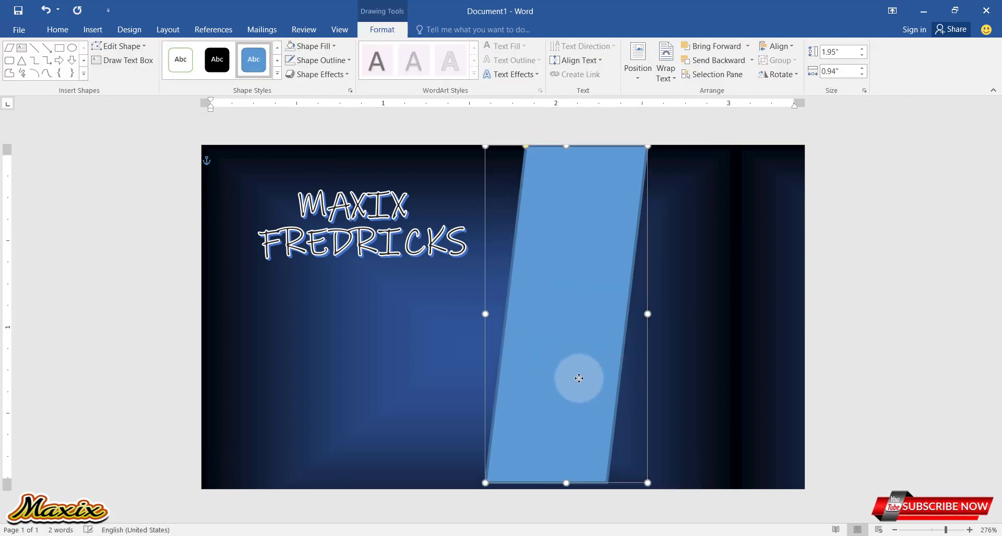
{"action": "left_click_drag", "start_coordinate": [565, 492], "coordinate": [565, 503]}
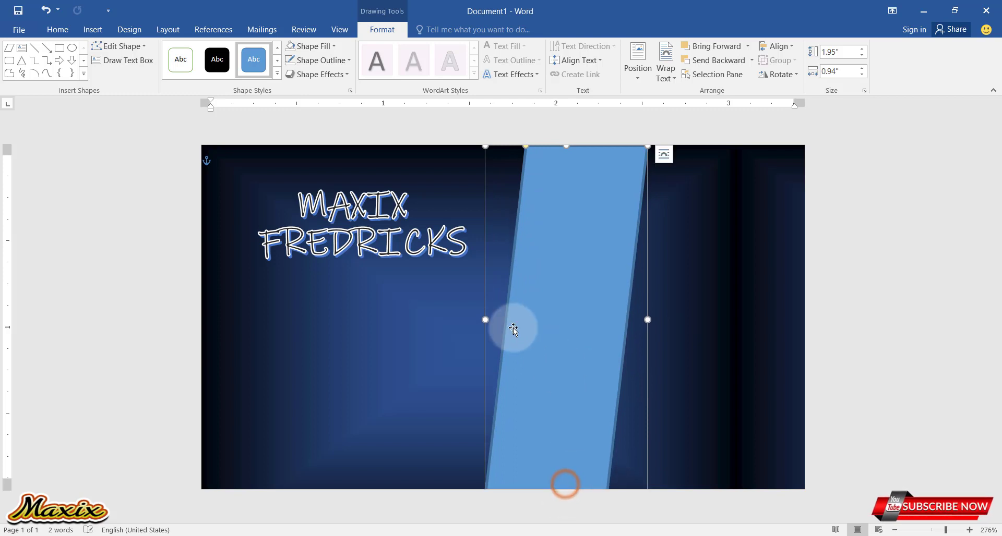
{"action": "left_click_drag", "start_coordinate": [485, 319], "coordinate": [476, 319]}
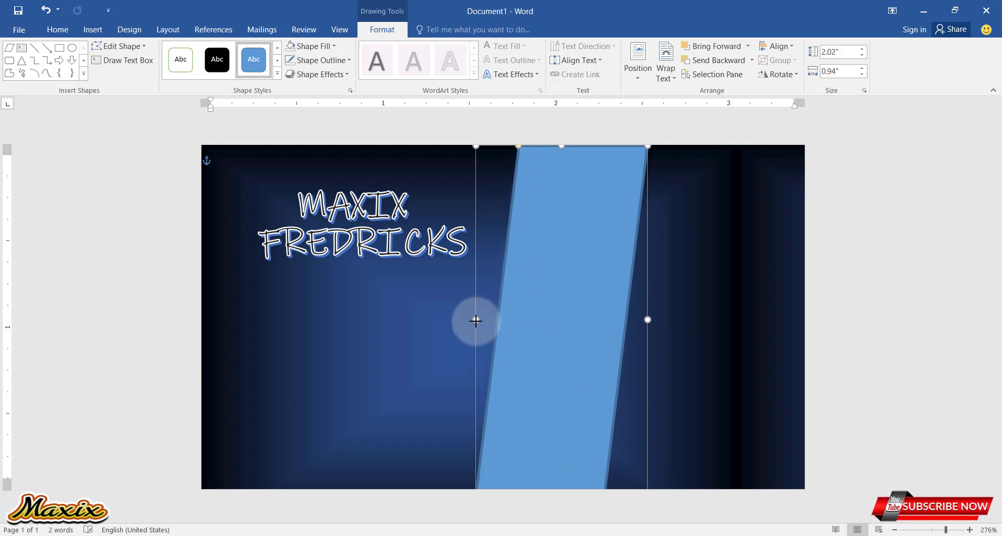
{"action": "left_click", "coordinate": [598, 316]}
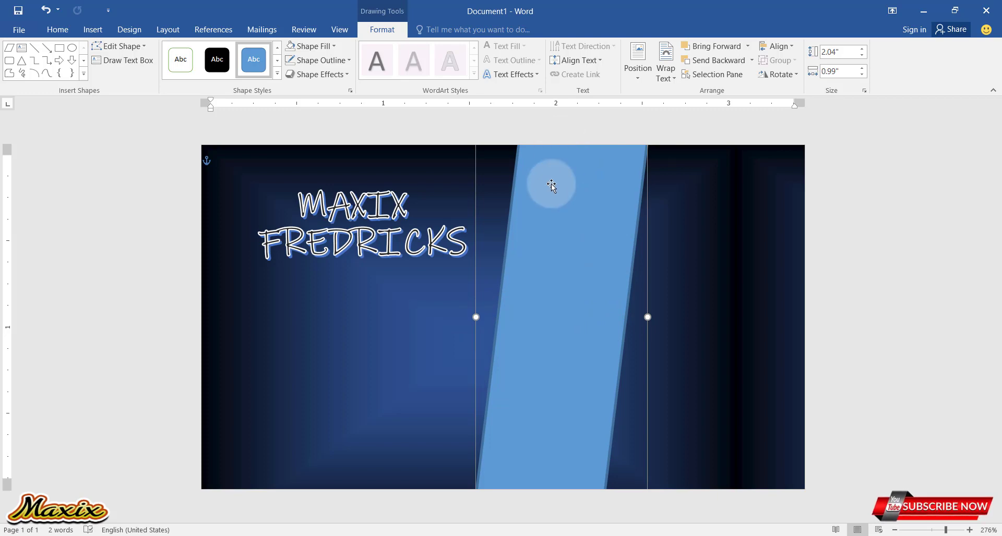
Give the parallelogram a white outline and a dark blue gradient fill
{"action": "left_click", "coordinate": [346, 60]}
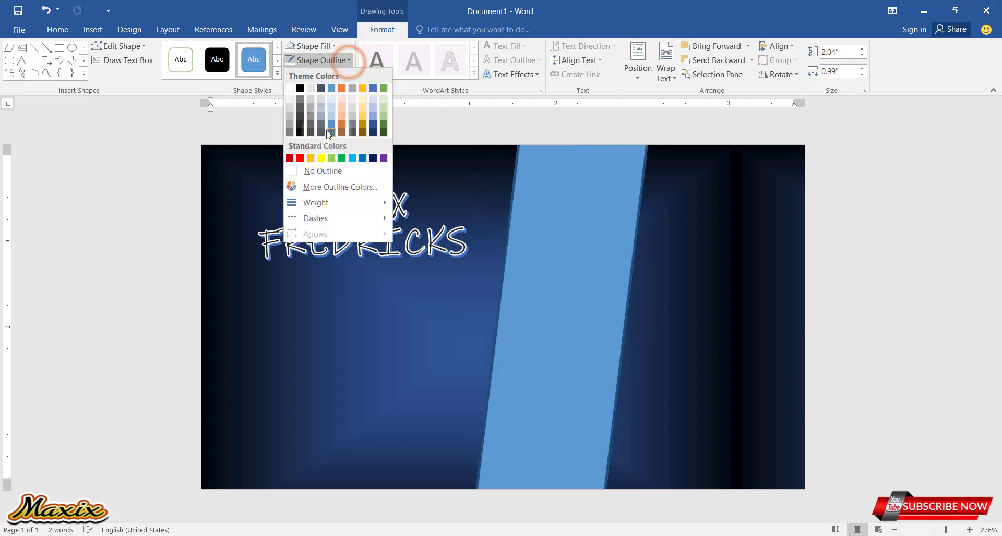
{"action": "left_click", "coordinate": [291, 89]}
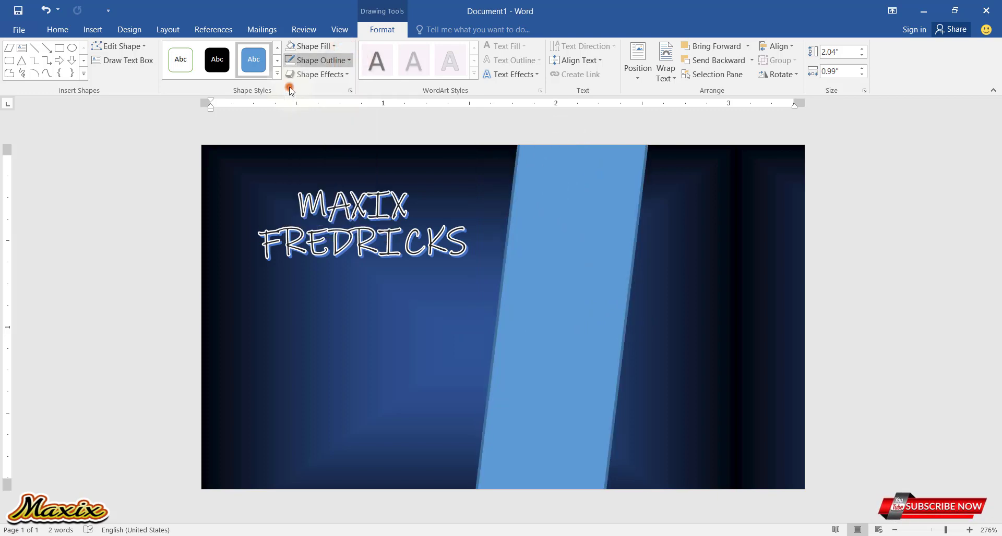
{"action": "left_click", "coordinate": [332, 46]}
{"action": "mouse_move", "coordinate": [321, 204]}
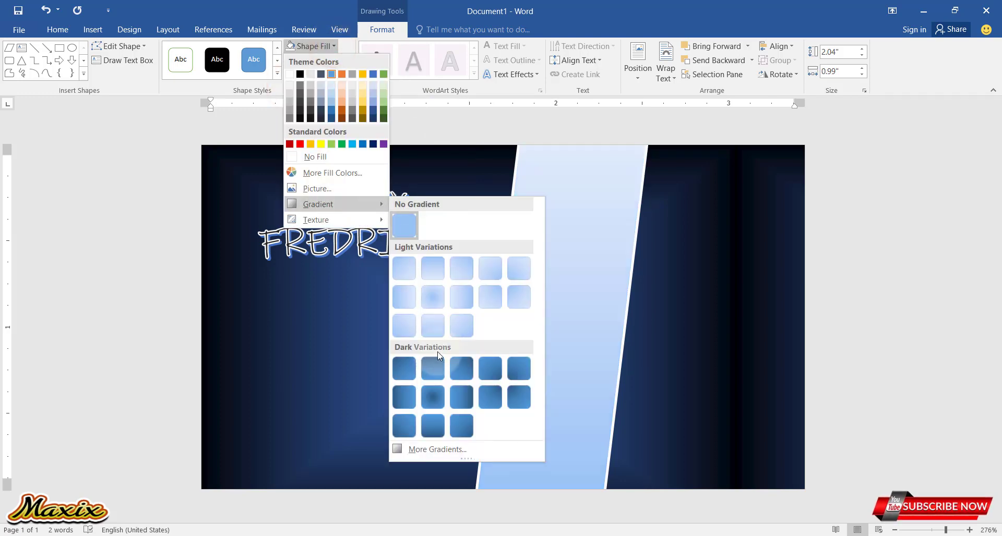
{"action": "left_click", "coordinate": [431, 436]}
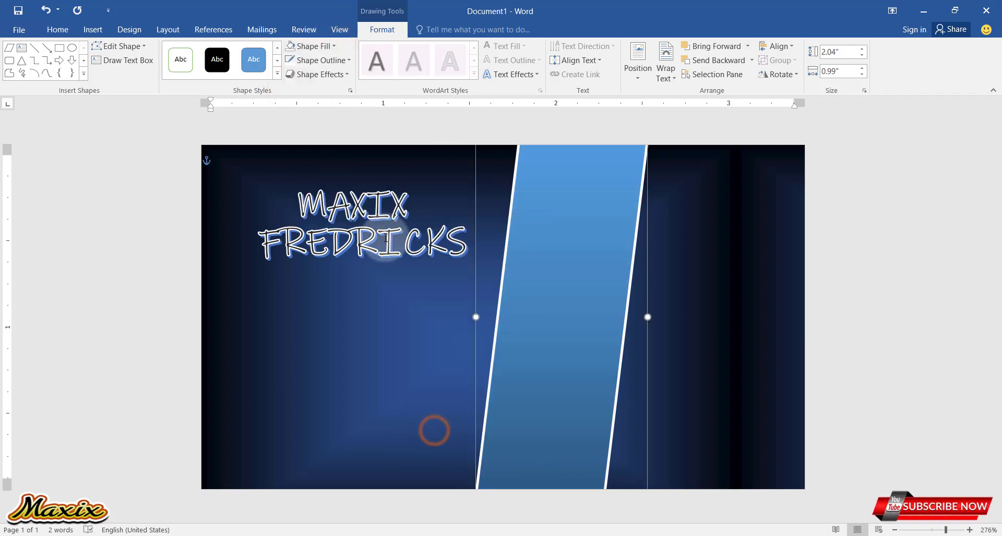
Open the parallelogram's More Gradients settings
{"action": "left_click", "coordinate": [329, 49]}
{"action": "mouse_move", "coordinate": [321, 204]}
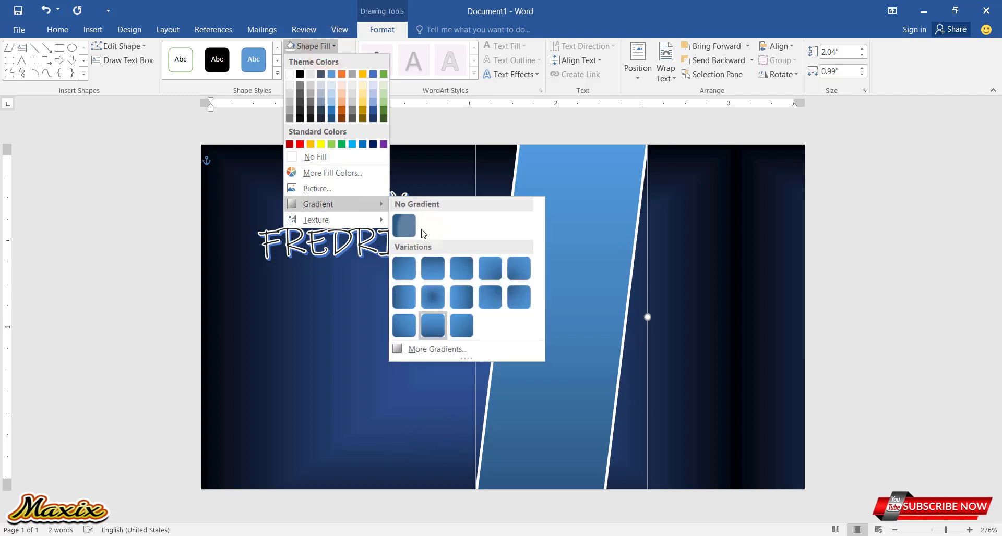
{"action": "left_click", "coordinate": [430, 349]}
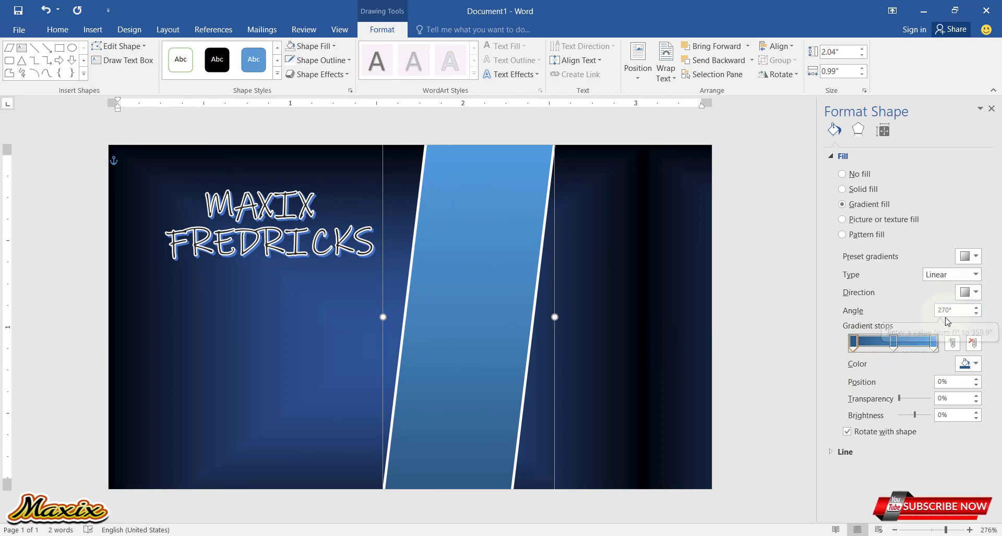
Make the first and last gradient stops black and the middle stop a 25% darker blue
{"action": "left_click", "coordinate": [969, 364]}
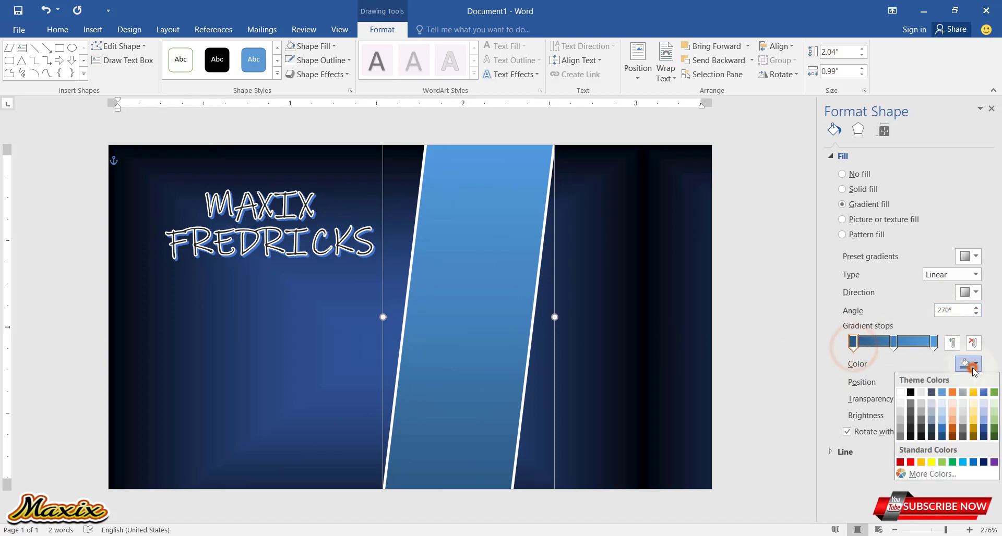
{"action": "left_click", "coordinate": [910, 393]}
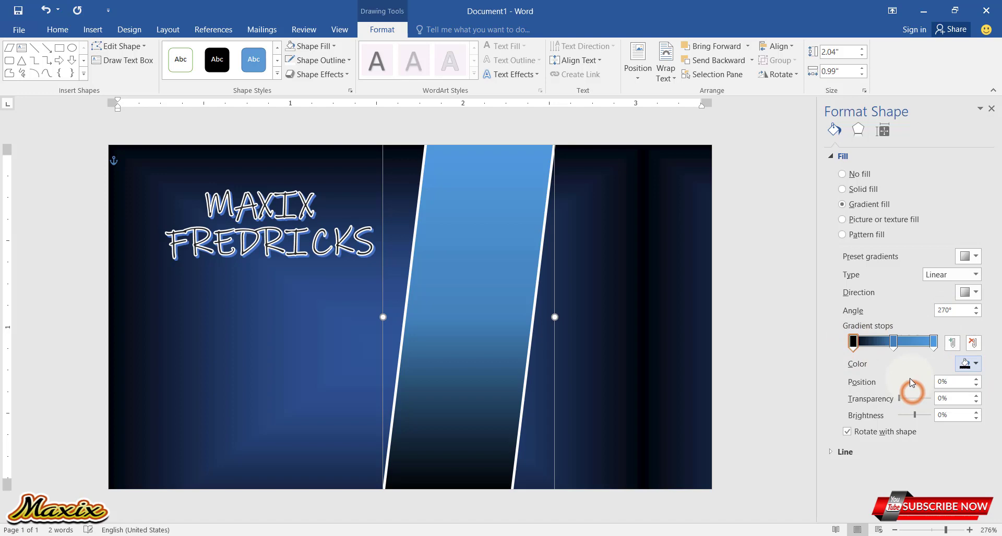
{"action": "left_click", "coordinate": [934, 343]}
{"action": "left_click", "coordinate": [975, 367]}
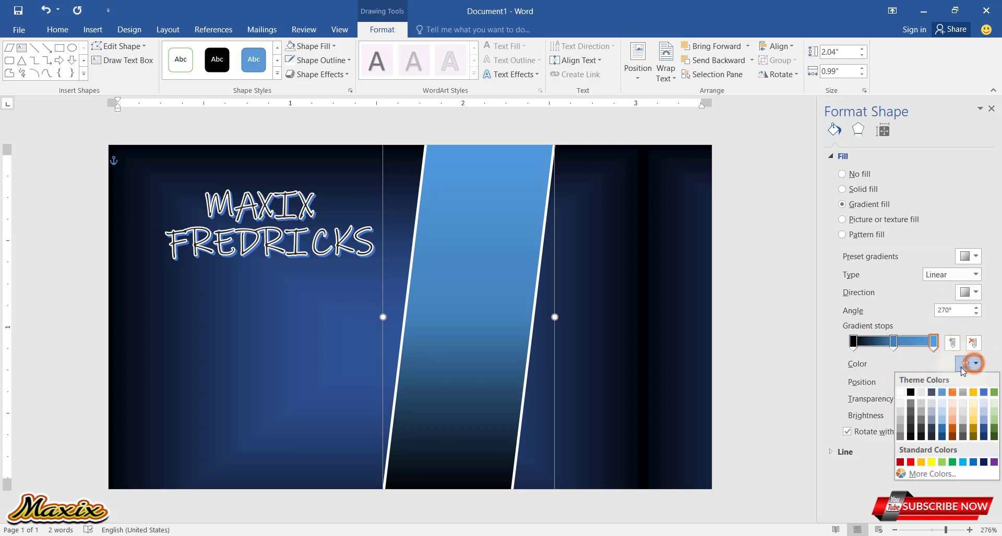
{"action": "left_click", "coordinate": [910, 393]}
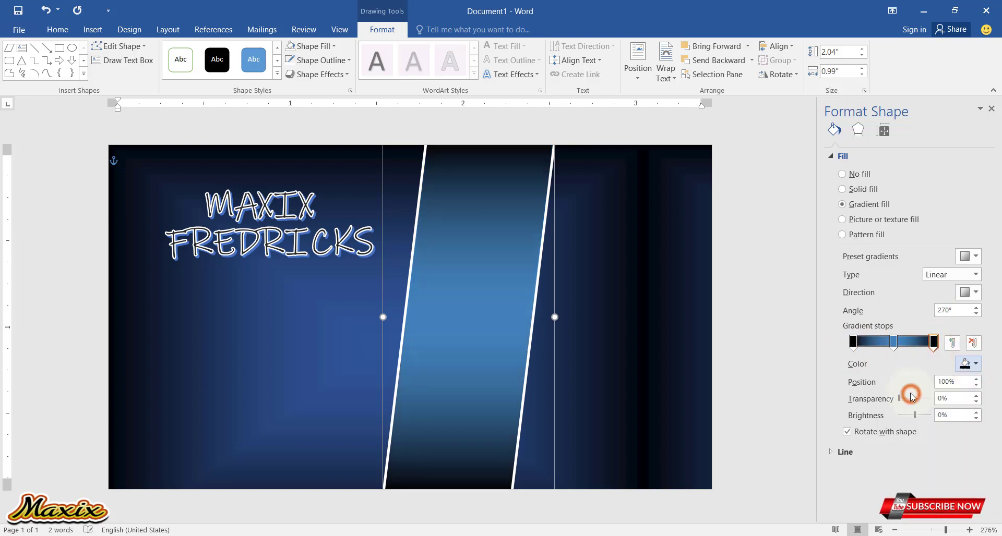
{"action": "left_click", "coordinate": [968, 364]}
{"action": "left_click", "coordinate": [943, 431]}
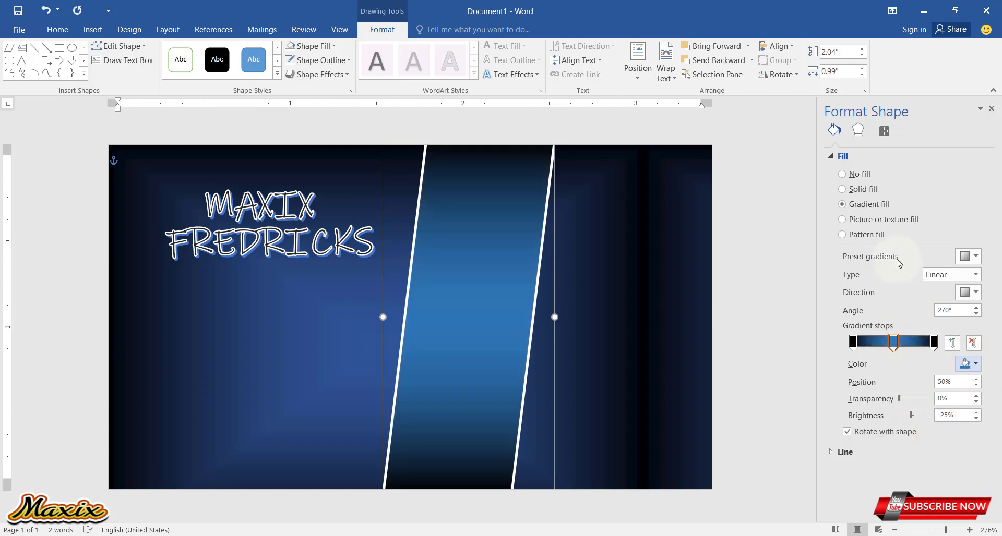
{"action": "left_click", "coordinate": [341, 359]}
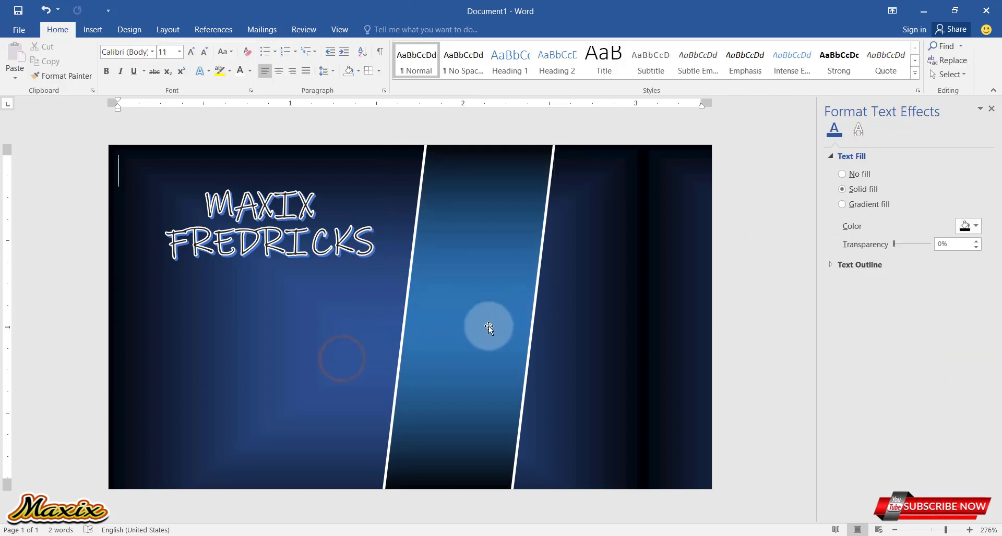
Draw an isosceles triangle below the name and move it up and left
{"action": "left_click", "coordinate": [93, 29]}
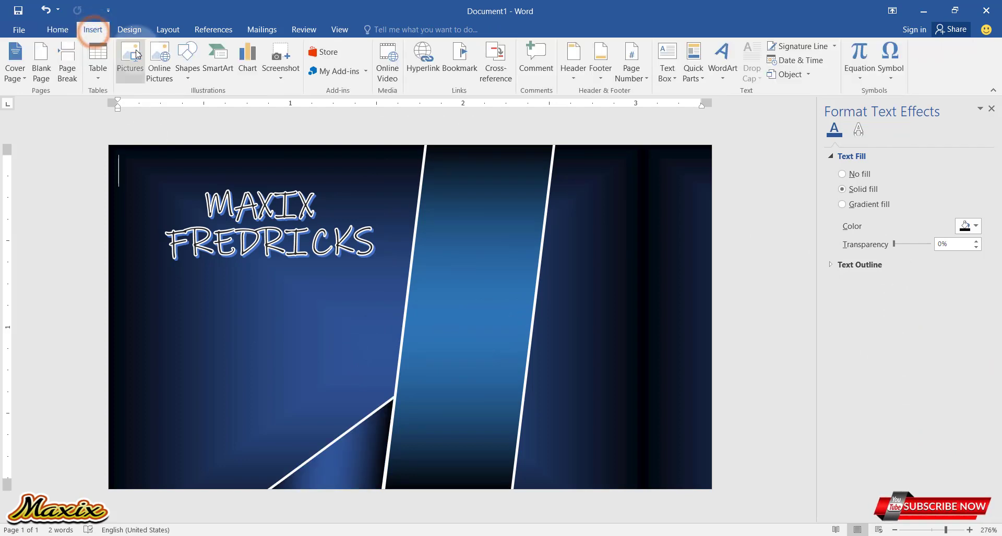
{"action": "left_click", "coordinate": [187, 65]}
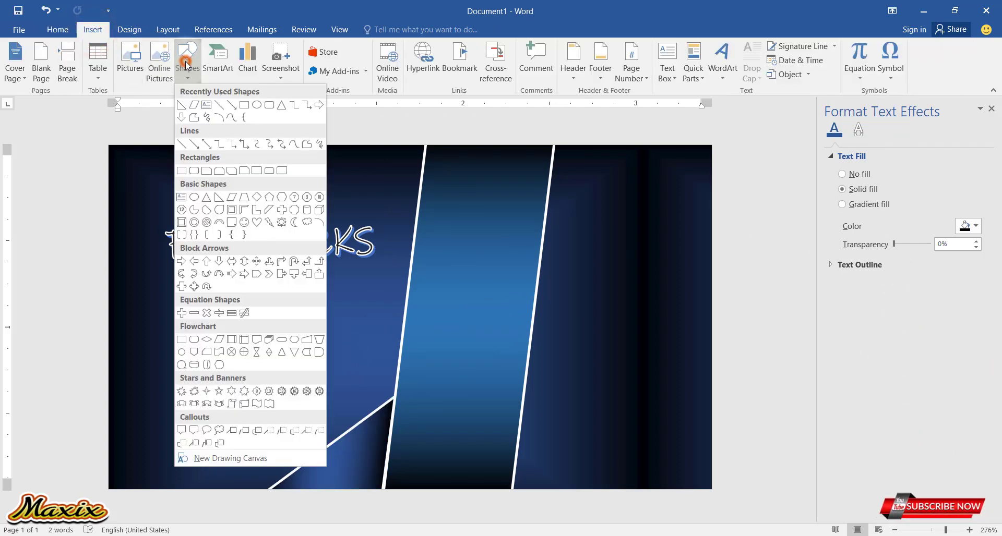
{"action": "left_click", "coordinate": [207, 204]}
{"action": "left_click_drag", "start_coordinate": [225, 319], "coordinate": [396, 417]}
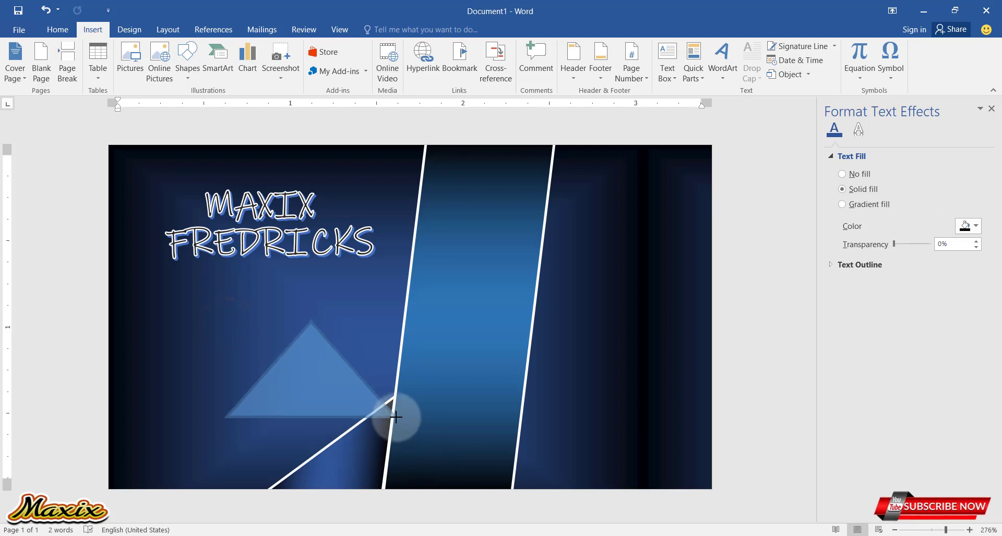
{"action": "mouse_move", "coordinate": [323, 369]}
{"action": "left_mouse_down"}
{"action": "mouse_move", "coordinate": [321, 346]}
{"action": "mouse_move", "coordinate": [235, 302]}
{"action": "left_mouse_up"}
Select the new triangle and bring up the shape styles and fill colour choices for it
{"action": "left_click", "coordinate": [362, 450]}
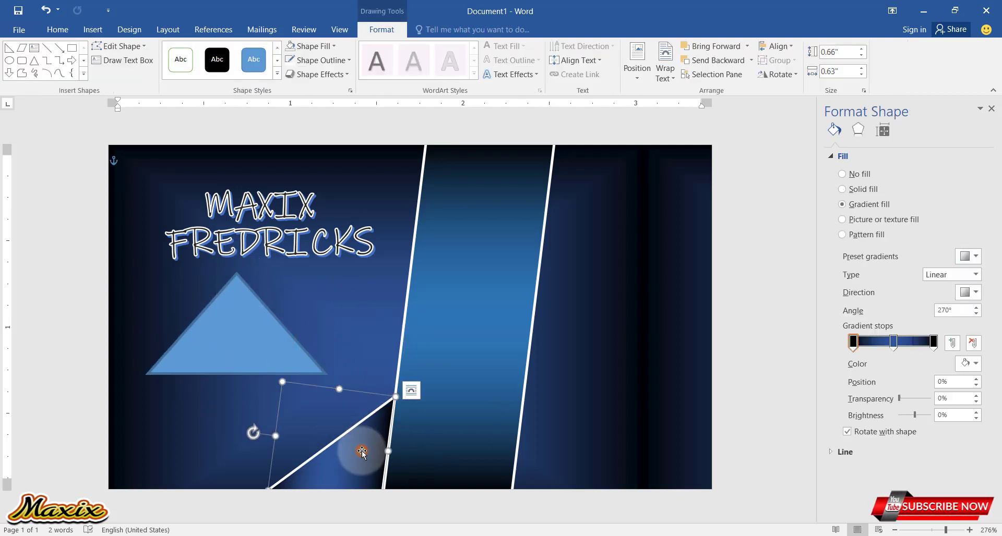
{"action": "left_click", "coordinate": [256, 379]}
{"action": "left_click", "coordinate": [277, 74]}
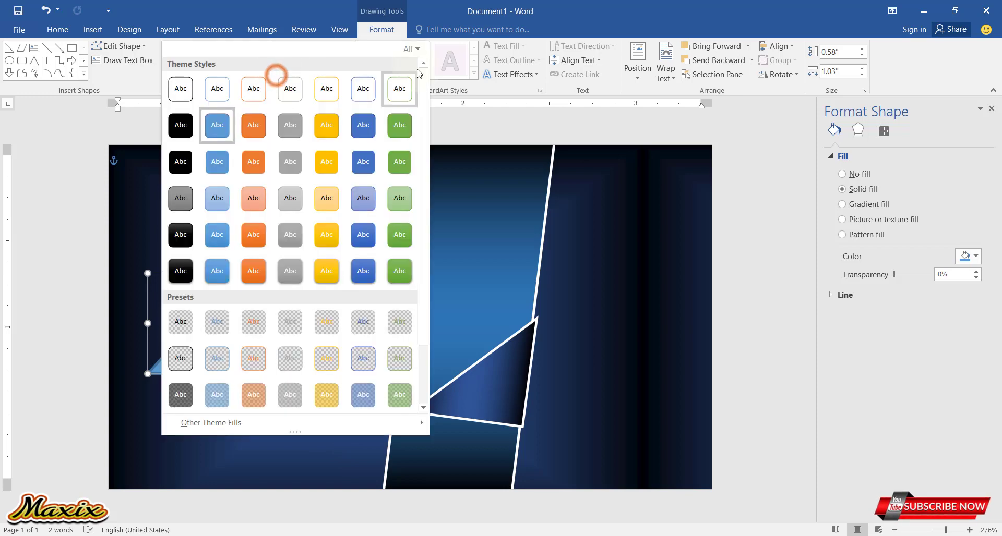
{"action": "left_click", "coordinate": [418, 47]}
{"action": "left_click", "coordinate": [415, 42]}
{"action": "left_click", "coordinate": [327, 46]}
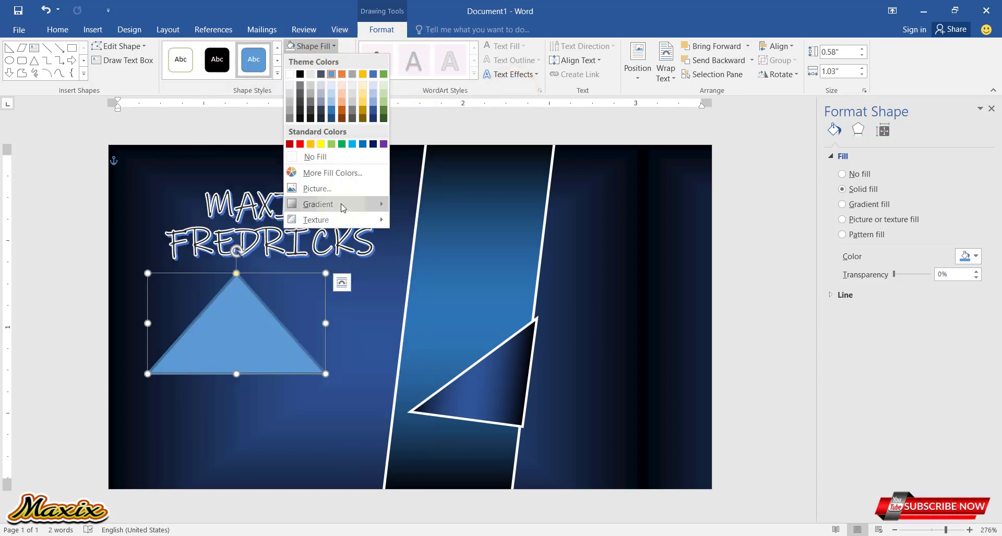
Apply a gradient variation to the new triangle, tilt it, and move it to the bottom edge beside the stripe
{"action": "mouse_move", "coordinate": [344, 205]}
{"action": "left_click", "coordinate": [427, 421]}
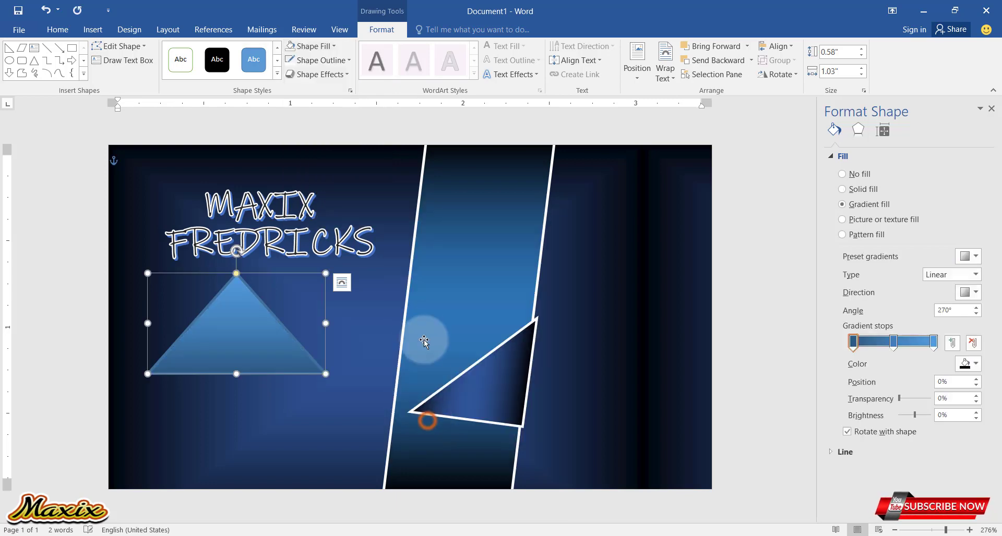
{"action": "mouse_move", "coordinate": [236, 253]}
{"action": "left_mouse_down"}
{"action": "mouse_move", "coordinate": [195, 258]}
{"action": "mouse_move", "coordinate": [257, 343]}
{"action": "mouse_move", "coordinate": [375, 424]}
{"action": "left_mouse_up"}
{"action": "left_click_drag", "start_coordinate": [401, 472], "coordinate": [397, 464]}
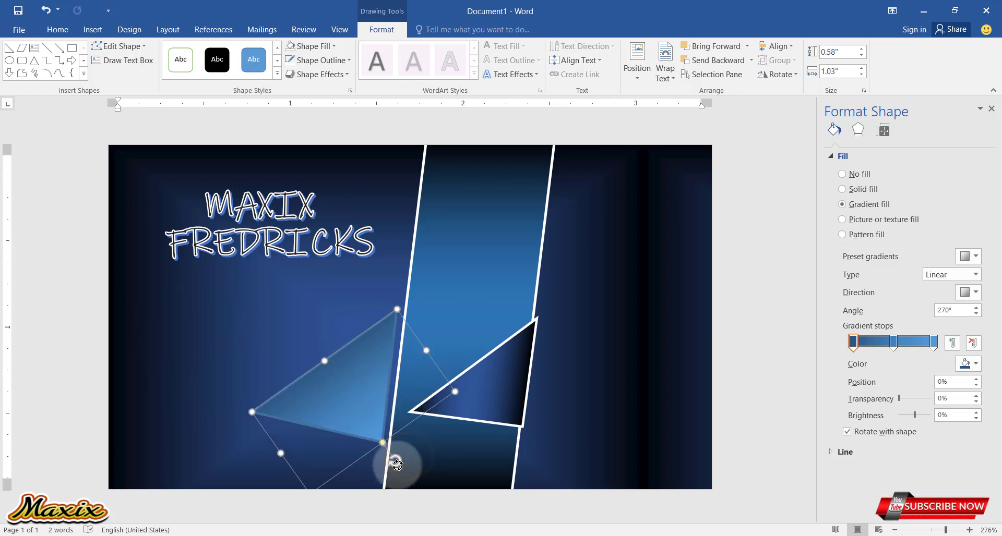
{"action": "left_click_drag", "start_coordinate": [363, 411], "coordinate": [356, 487]}
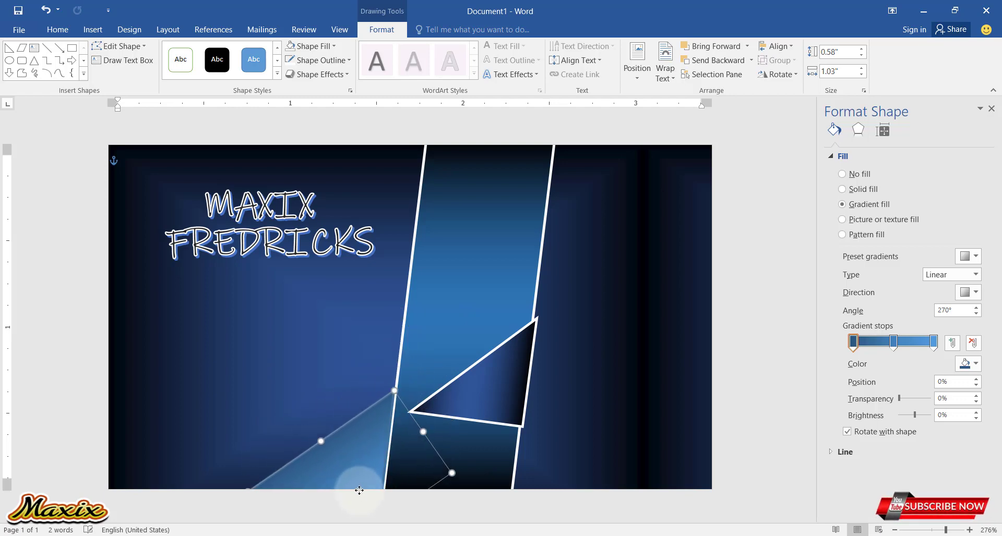
{"action": "left_click_drag", "start_coordinate": [357, 486], "coordinate": [364, 481]}
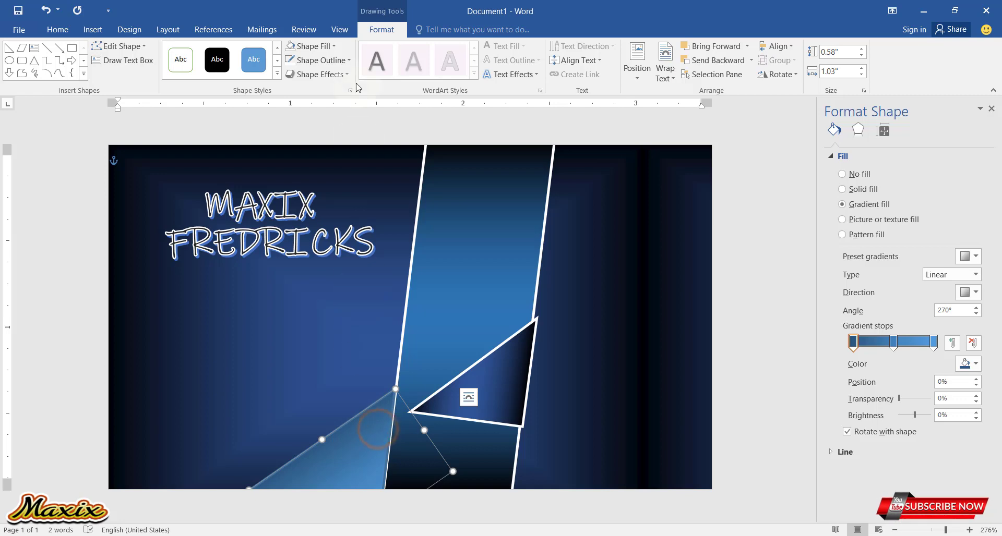
Give the bottom triangle a white outline and a gradient fill variation
{"action": "left_click", "coordinate": [334, 60]}
{"action": "left_click", "coordinate": [292, 92]}
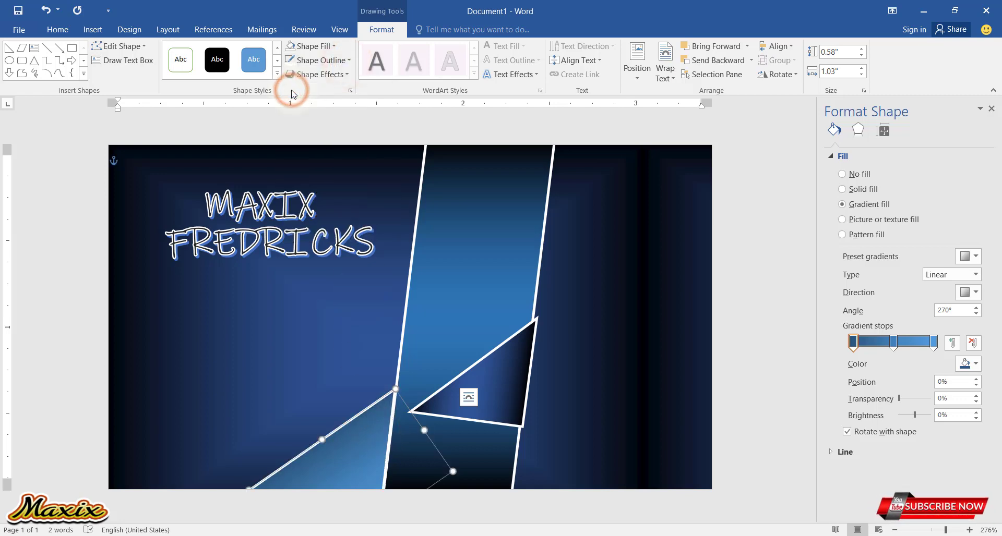
{"action": "left_click", "coordinate": [320, 46]}
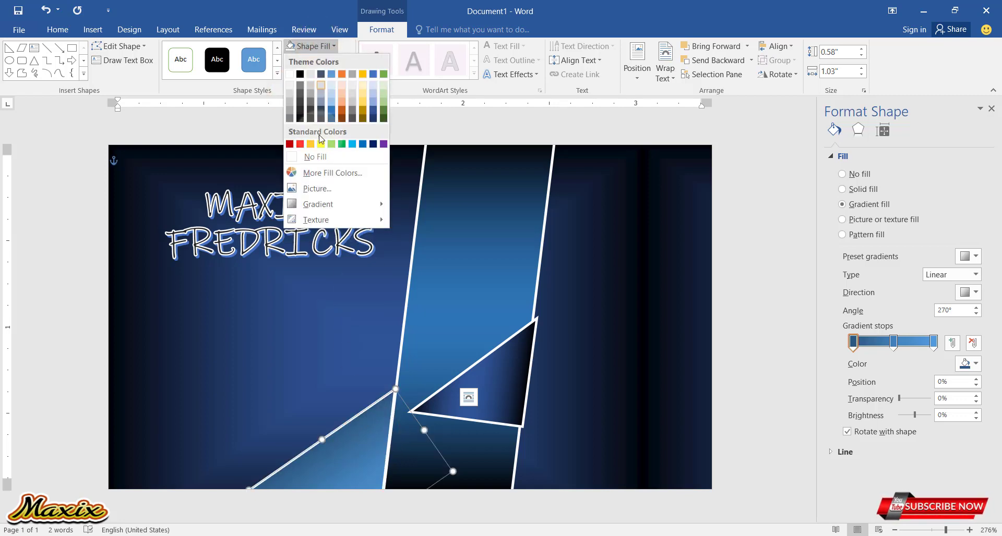
{"action": "mouse_move", "coordinate": [323, 204]}
{"action": "left_click", "coordinate": [431, 334]}
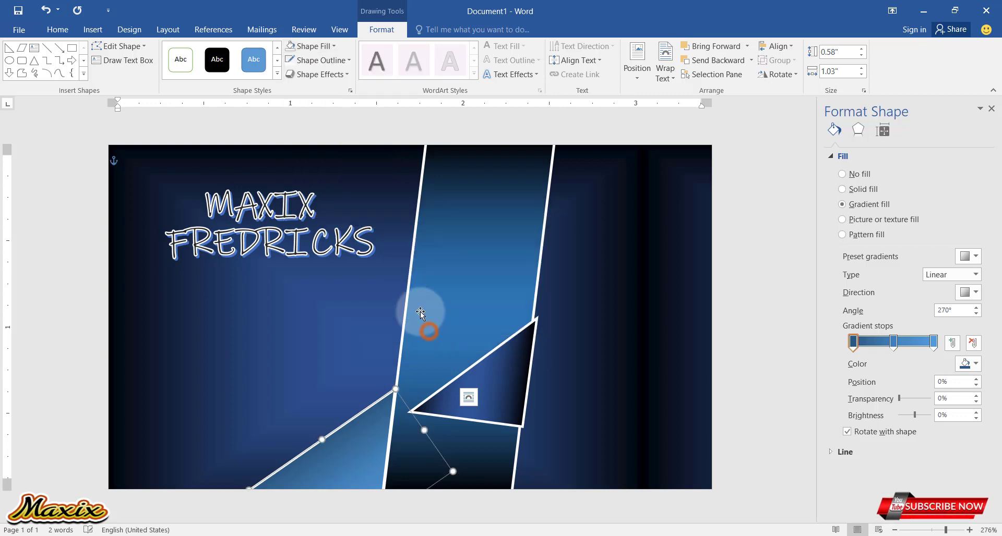
Set the triangle's gradient stops to black at both ends with a -25% darker middle stop
{"action": "left_click", "coordinate": [329, 47]}
{"action": "mouse_move", "coordinate": [333, 204]}
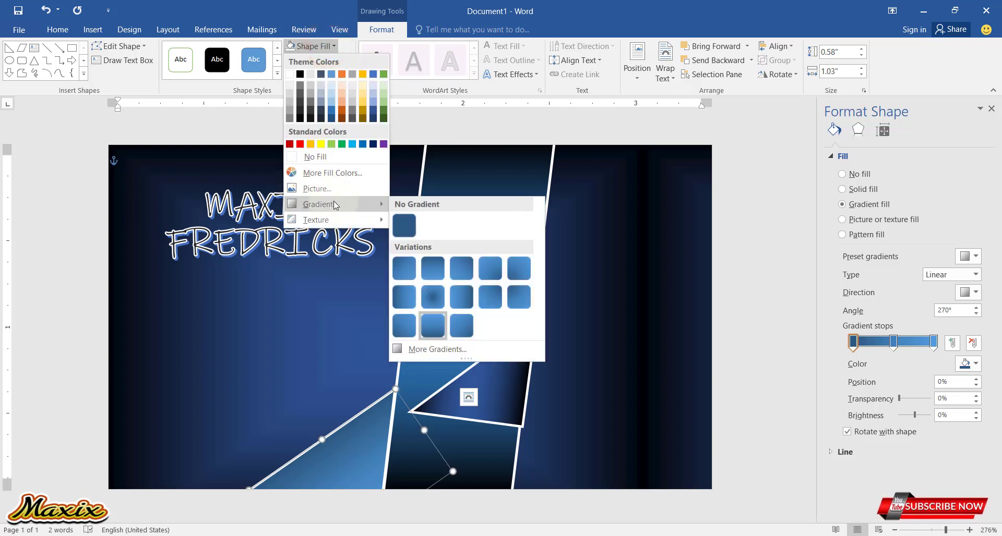
{"action": "left_click", "coordinate": [437, 351]}
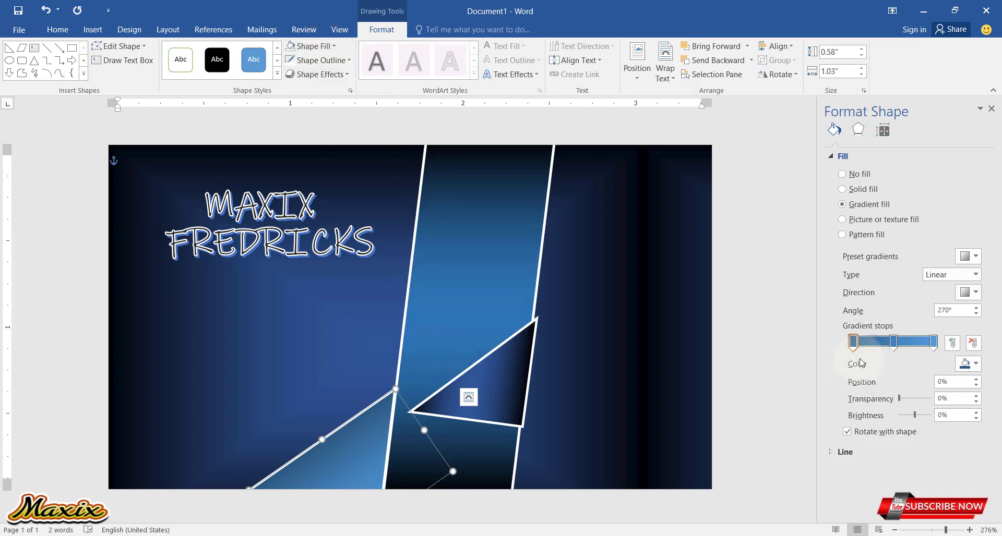
{"action": "left_click", "coordinate": [975, 366]}
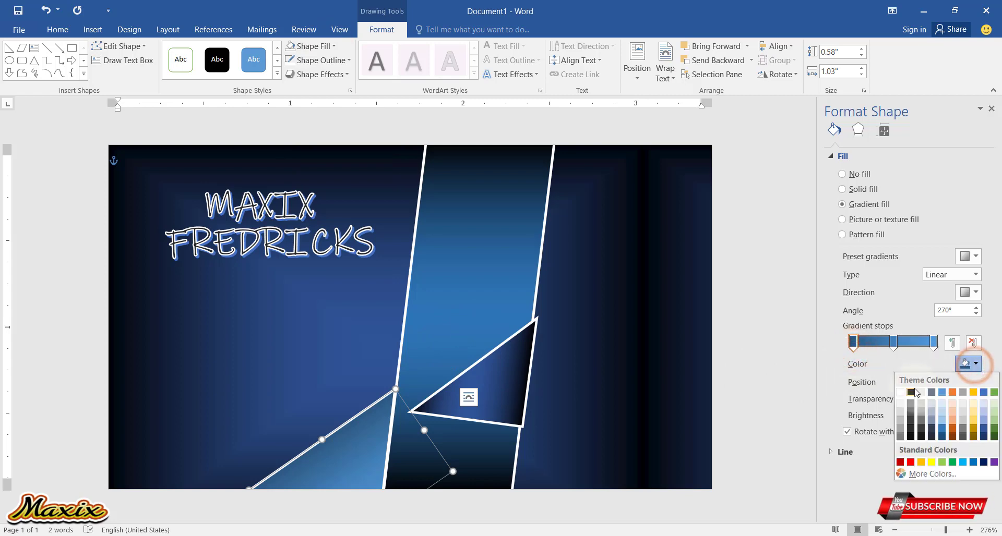
{"action": "left_click", "coordinate": [913, 392]}
{"action": "left_click", "coordinate": [975, 365]}
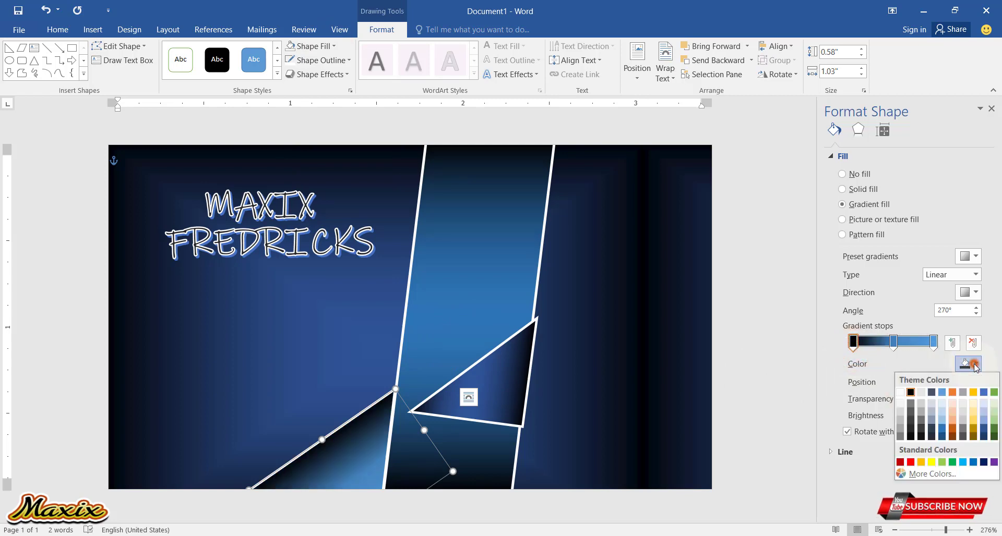
{"action": "left_click", "coordinate": [934, 342]}
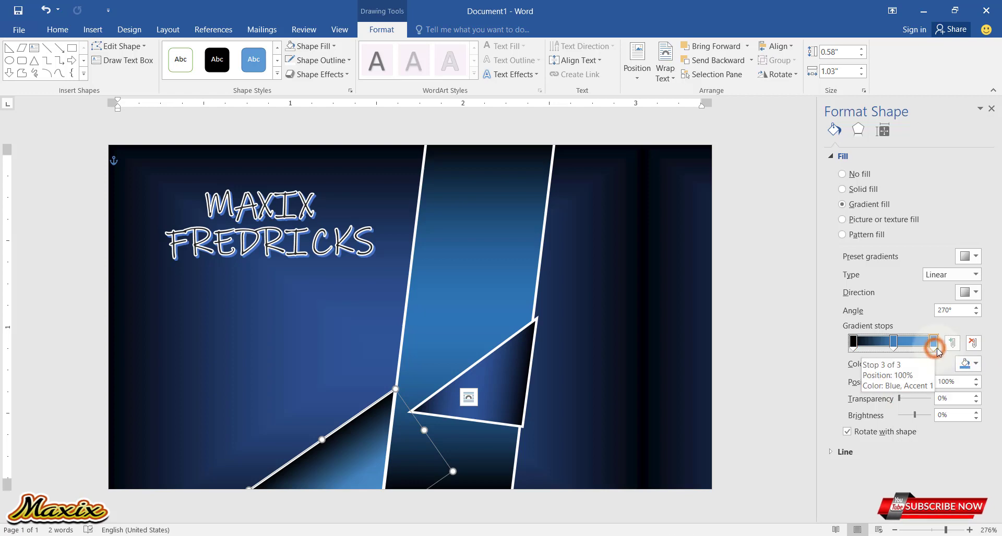
{"action": "left_click", "coordinate": [974, 365]}
{"action": "left_click", "coordinate": [911, 393]}
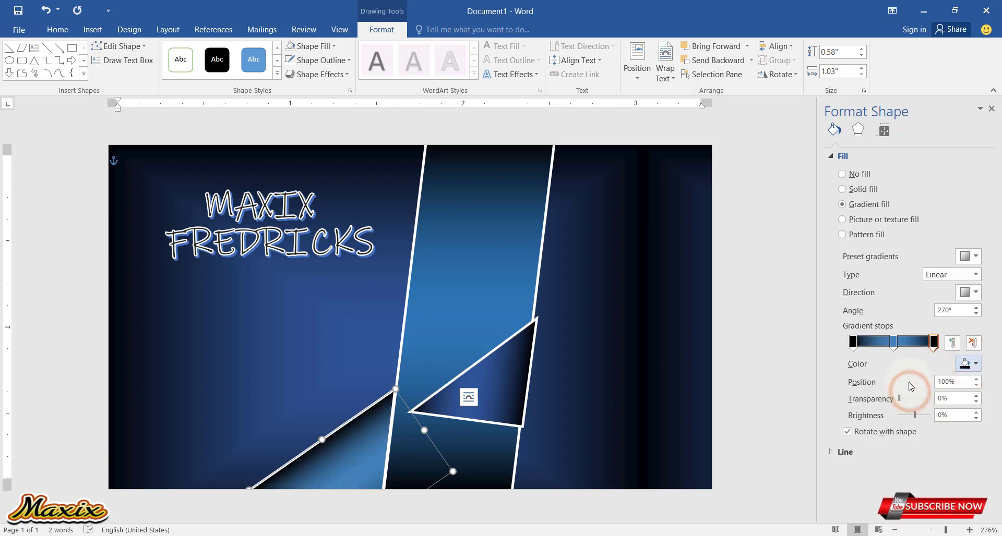
{"action": "left_click", "coordinate": [963, 368]}
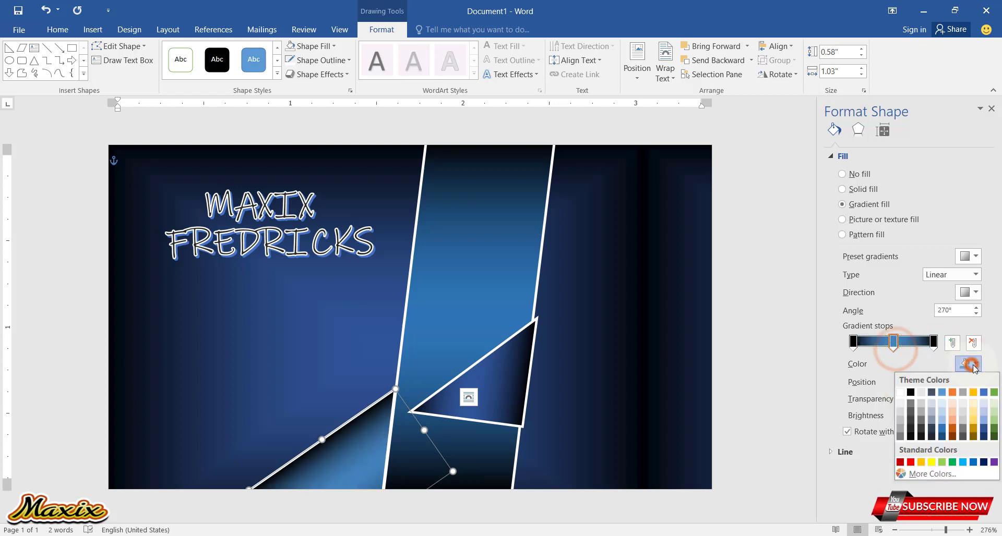
{"action": "left_click", "coordinate": [984, 431]}
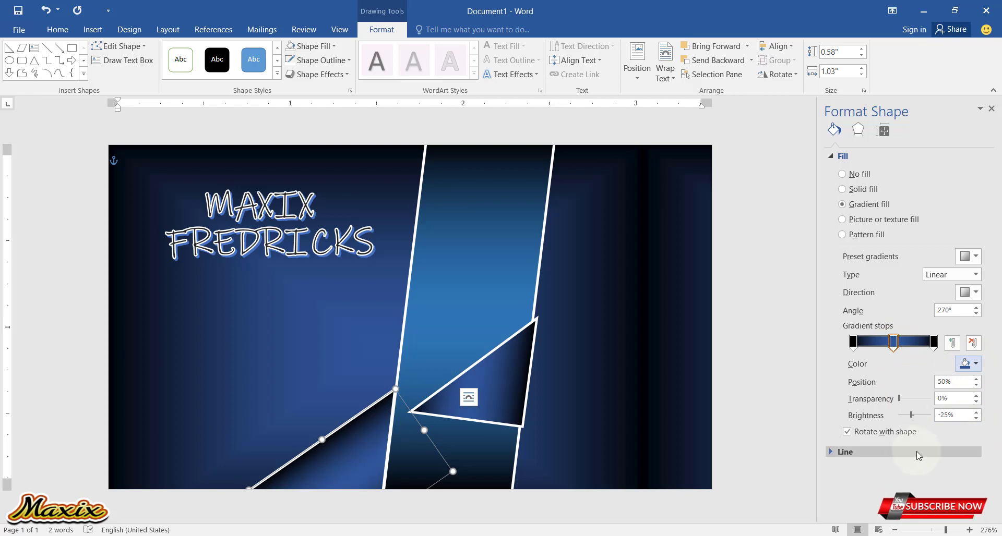
Delete the small triangle inside the central stripe
{"action": "left_click", "coordinate": [379, 354]}
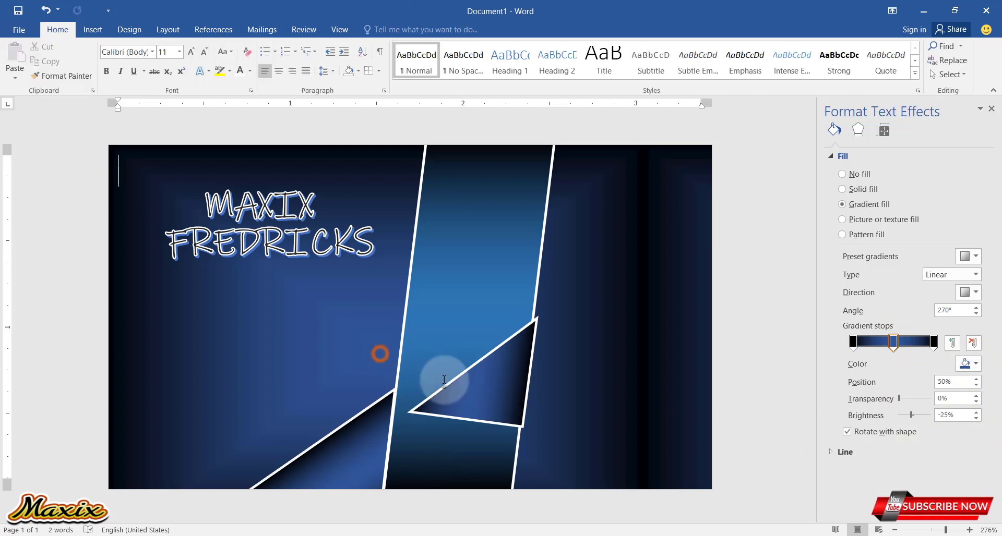
{"action": "left_click", "coordinate": [493, 390]}
{"action": "key", "text": "Delete"}
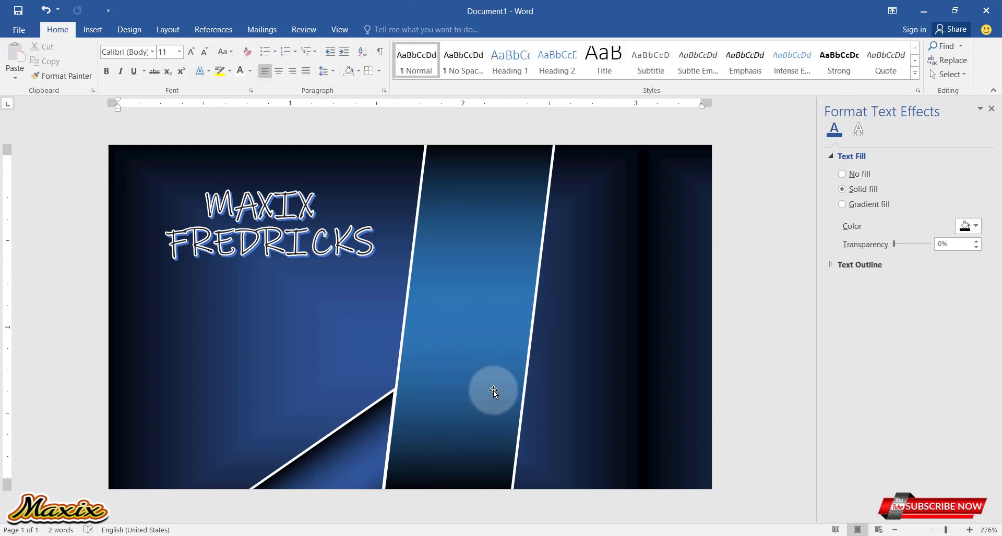
{"action": "left_click", "coordinate": [373, 431]}
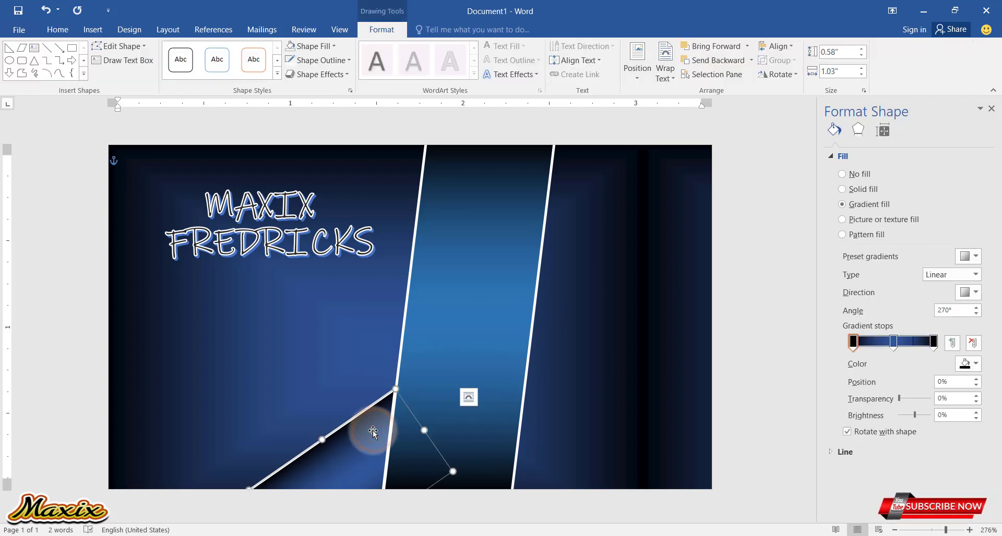
{"action": "left_click", "coordinate": [372, 430]}
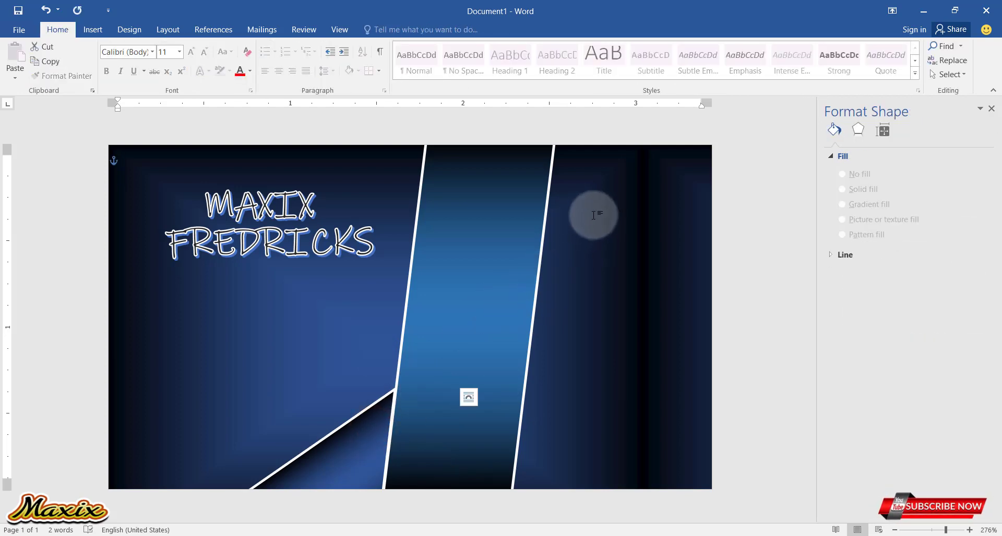
Give the lower-left triangle square text wrapping and undo its last rotation
{"action": "left_click", "coordinate": [591, 299]}
{"action": "left_click", "coordinate": [350, 443]}
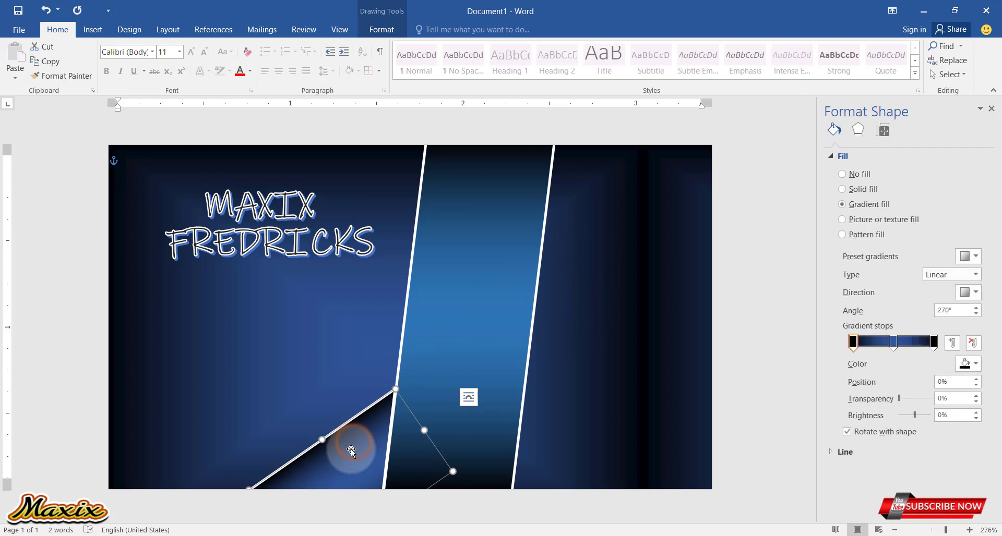
{"action": "left_click", "coordinate": [469, 397]}
{"action": "left_click", "coordinate": [532, 424]}
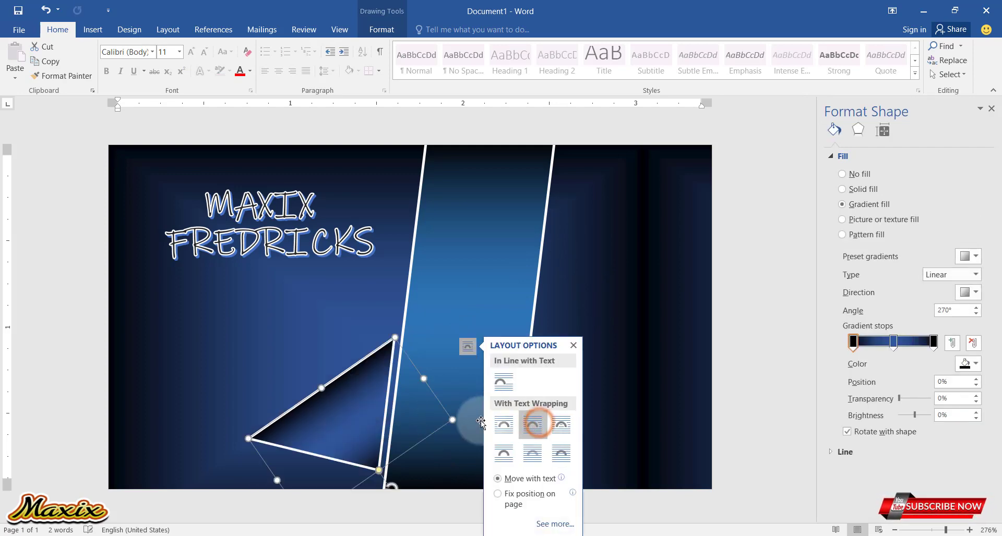
{"action": "left_click", "coordinate": [571, 343]}
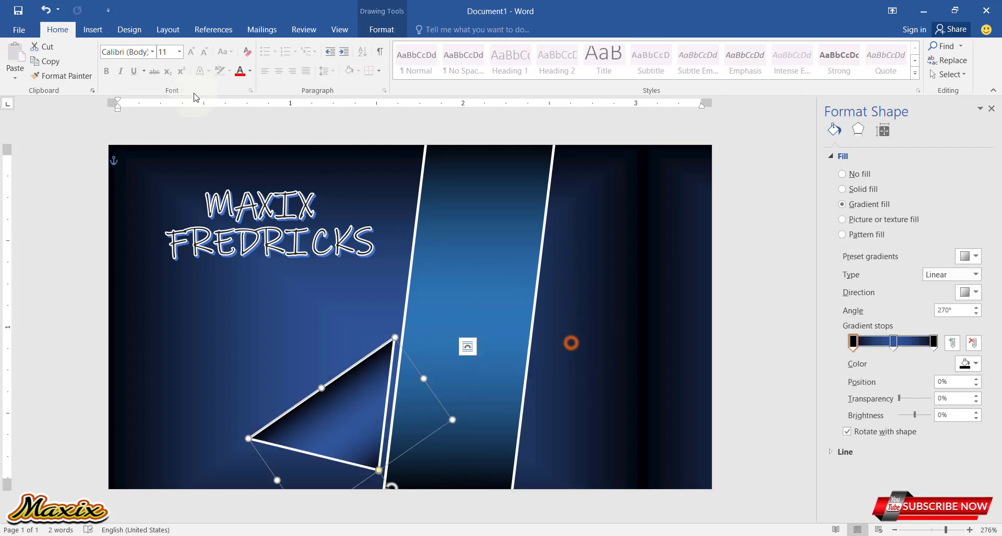
{"action": "left_click", "coordinate": [46, 11]}
Copy the triangle to the card's top right and rotate it counter-clockwise near the top edge
{"action": "mouse_move", "coordinate": [343, 452]}
{"action": "left_mouse_down", "text": "ctrl"}
{"action": "mouse_move", "coordinate": [398, 371]}
{"action": "mouse_move", "coordinate": [629, 217]}
{"action": "left_mouse_up", "text": "ctrl"}
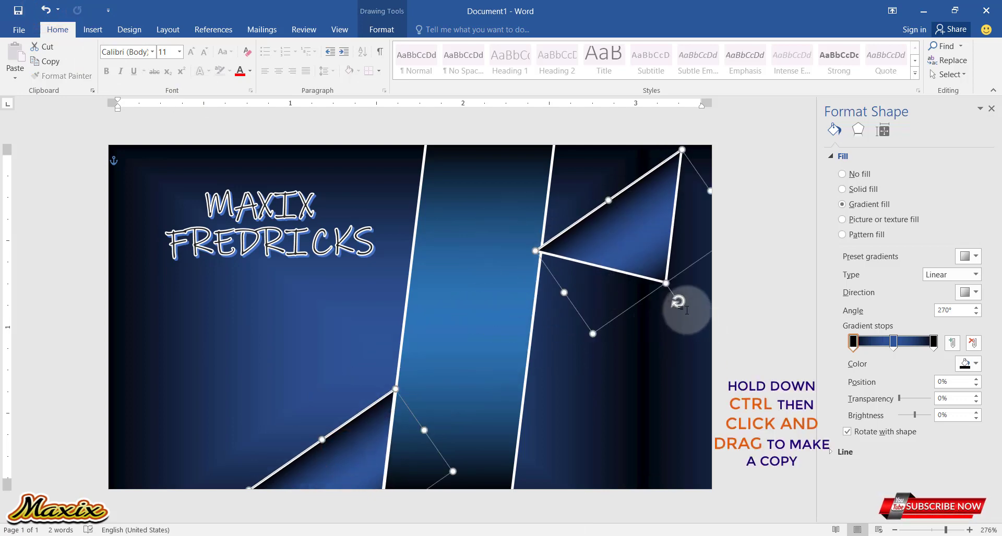
{"action": "mouse_move", "coordinate": [679, 302]}
{"action": "left_mouse_down"}
{"action": "mouse_move", "coordinate": [549, 195]}
{"action": "mouse_move", "coordinate": [597, 177]}
{"action": "left_mouse_up"}
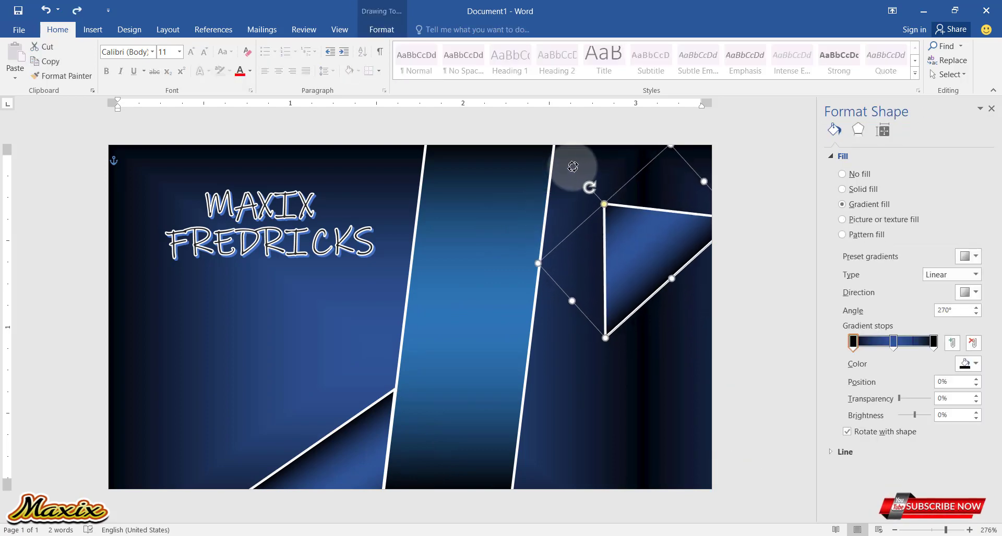
{"action": "mouse_move", "coordinate": [643, 256]}
{"action": "left_mouse_down"}
{"action": "mouse_move", "coordinate": [598, 197]}
{"action": "mouse_move", "coordinate": [591, 232]}
{"action": "left_mouse_up"}
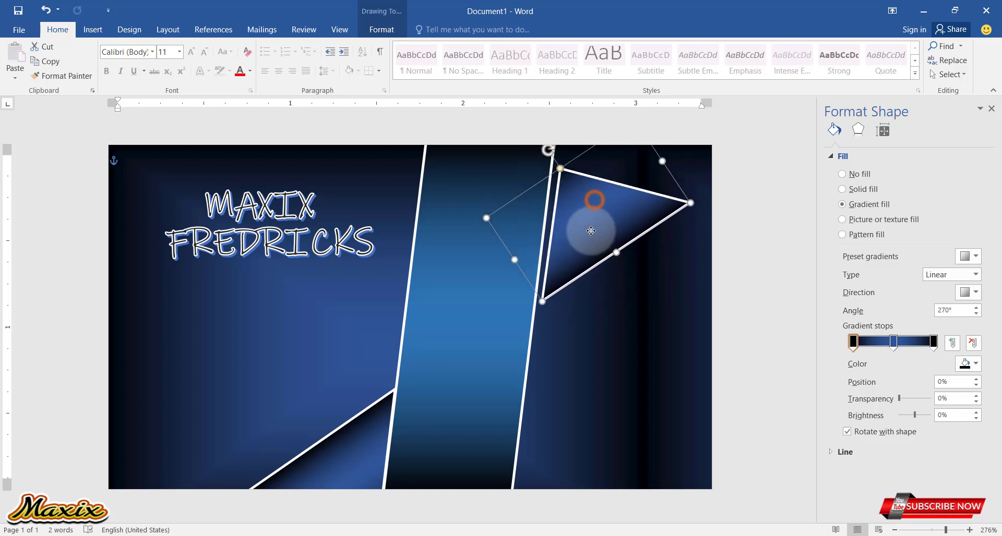
{"action": "left_click_drag", "start_coordinate": [548, 153], "coordinate": [544, 152]}
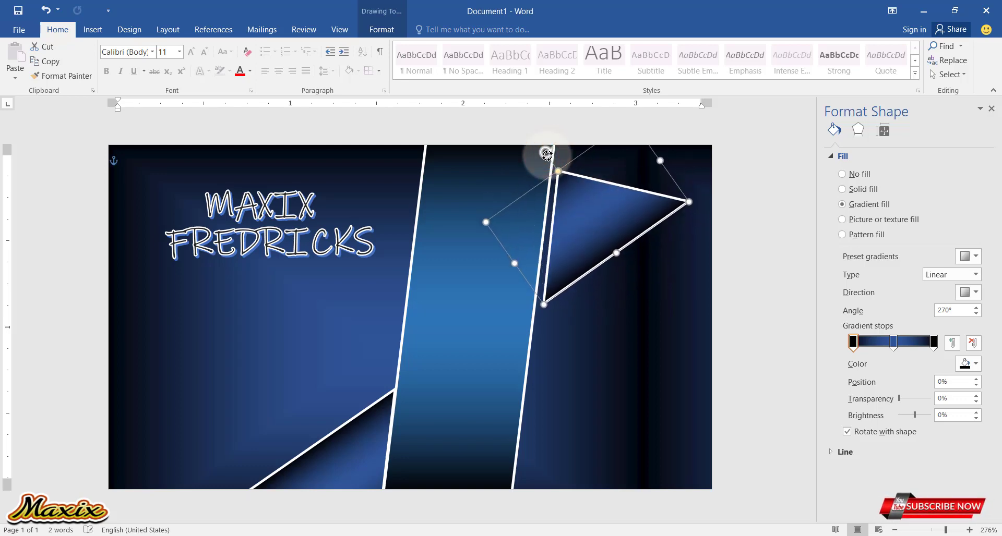
{"action": "left_click_drag", "start_coordinate": [595, 206], "coordinate": [587, 207]}
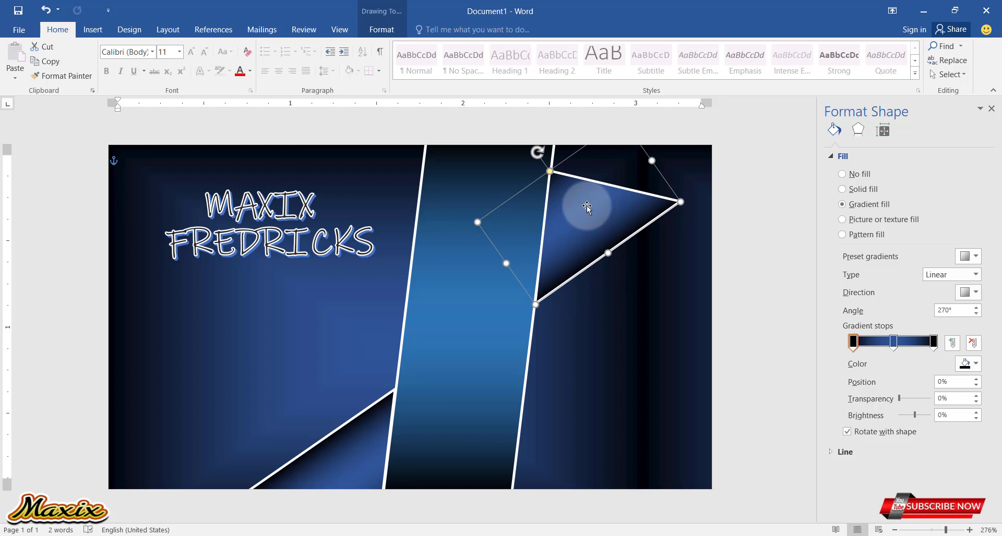
Nudge the copied triangle flush against the top edge with the arrow keys
{"action": "key", "text": "Up"}
{"action": "key", "text": "Up"}
{"action": "key", "text": "Up"}
{"action": "key", "text": "Up"}
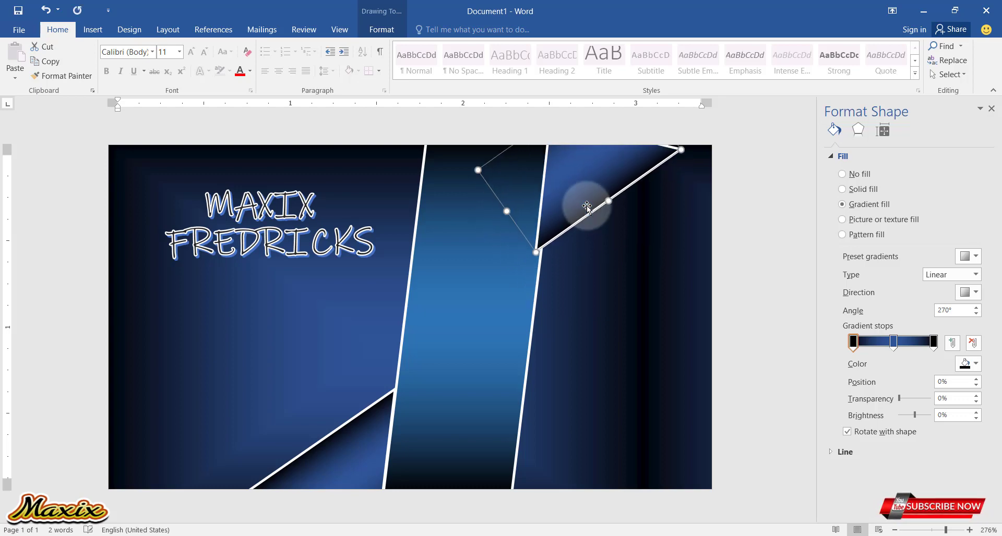
{"action": "key", "text": "Right"}
{"action": "key", "text": "Up"}
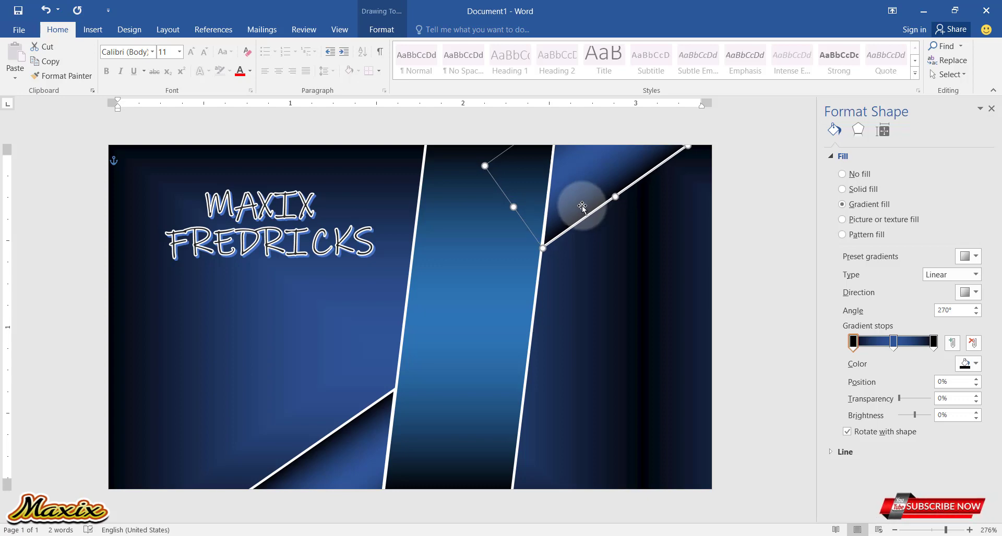
{"action": "left_click", "coordinate": [597, 318]}
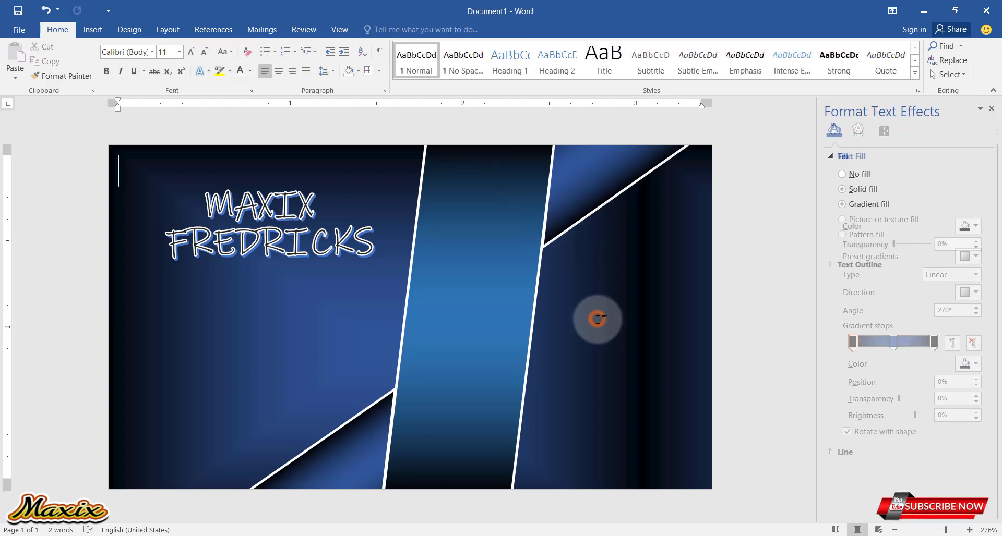
{"action": "left_click", "coordinate": [608, 189]}
{"action": "left_click", "coordinate": [627, 315]}
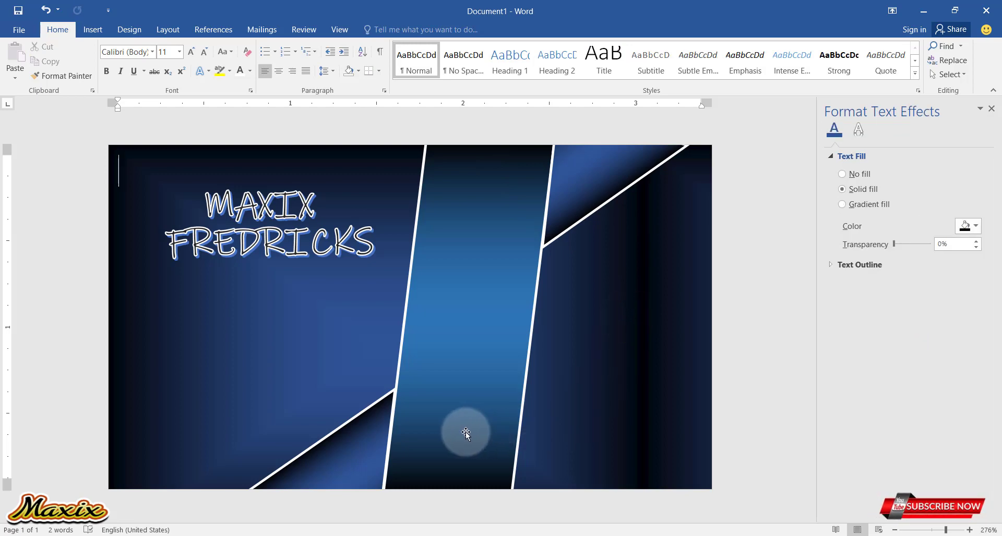
Draw a text box over the upper centre of the card and type GRAPHIC DESIGNER
{"action": "left_click", "coordinate": [87, 32]}
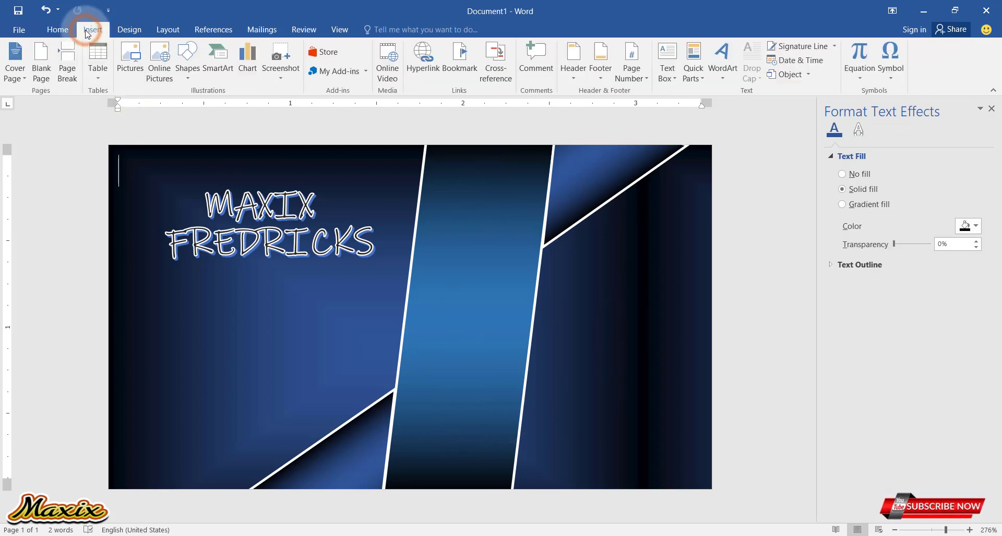
{"action": "left_click", "coordinate": [188, 63]}
{"action": "left_click", "coordinate": [205, 103]}
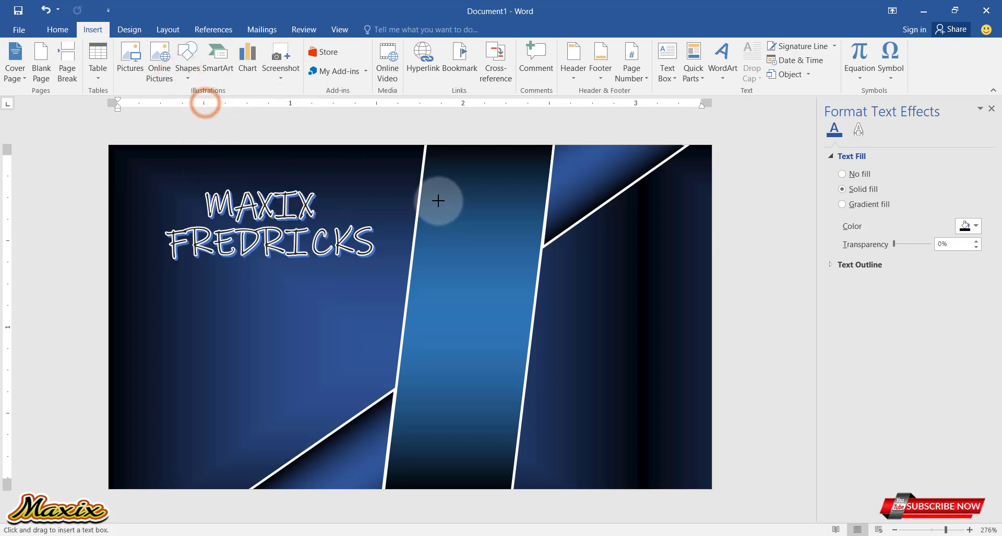
{"action": "left_click_drag", "start_coordinate": [428, 193], "coordinate": [665, 305]}
{"action": "type", "text": "GRAPHIC DESI"}
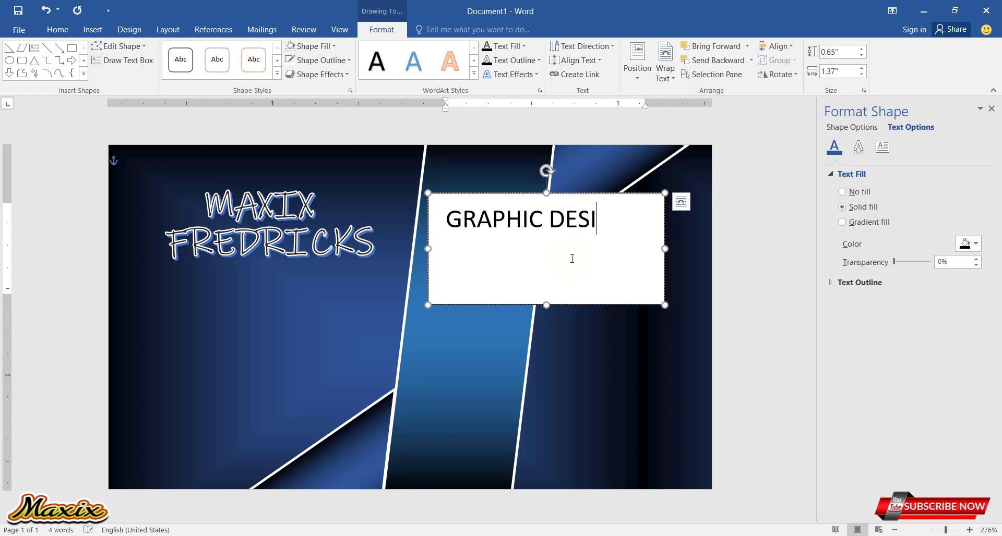
{"action": "type", "text": "GNER"}
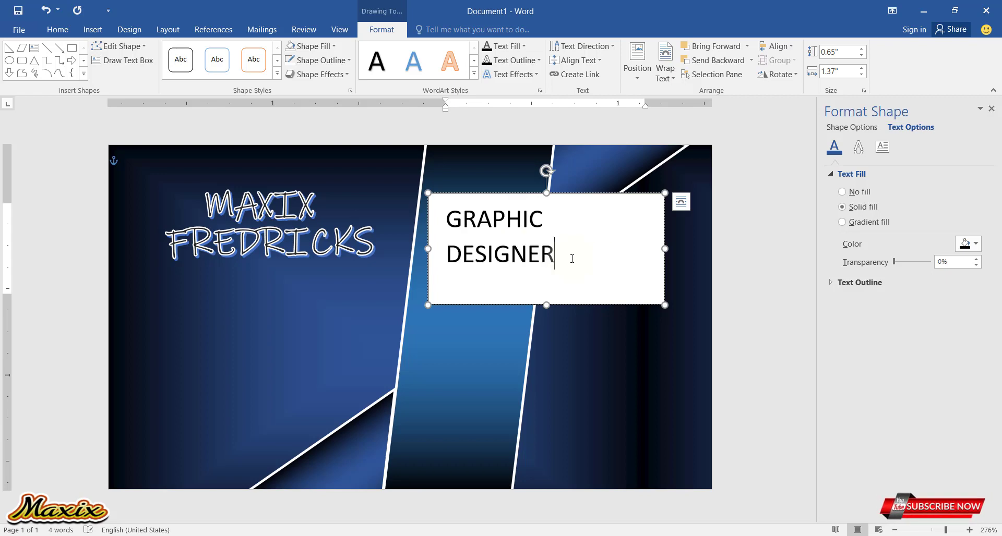
Format the title white, 9-pt Cooper Black, with space after paragraphs removed
{"action": "key", "text": "ctrl+a"}
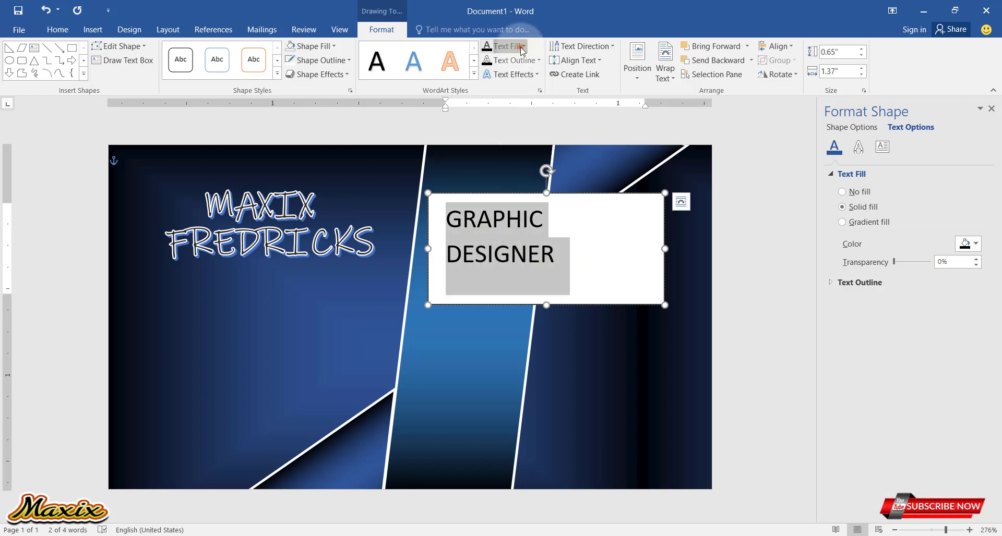
{"action": "left_click", "coordinate": [522, 46]}
{"action": "left_click", "coordinate": [489, 90]}
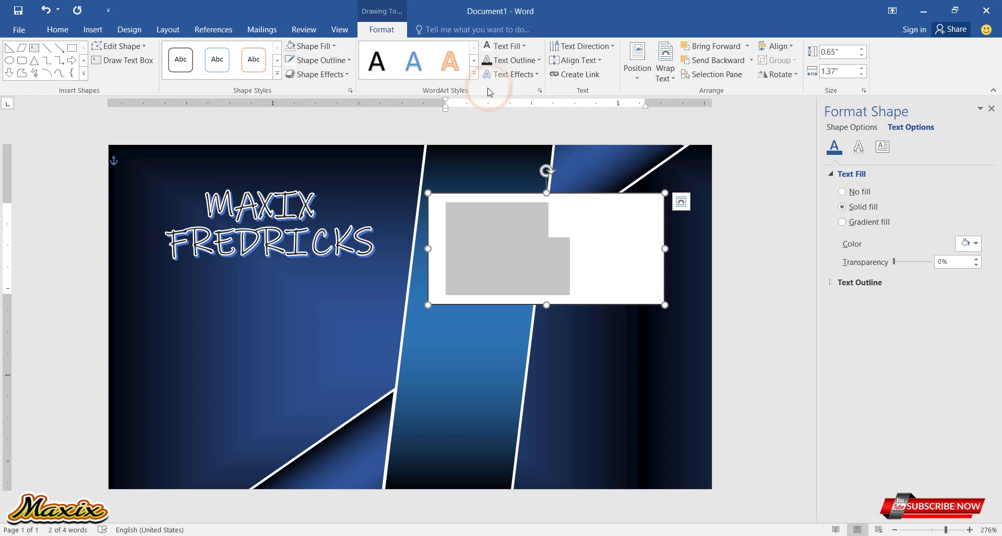
{"action": "left_click", "coordinate": [57, 30]}
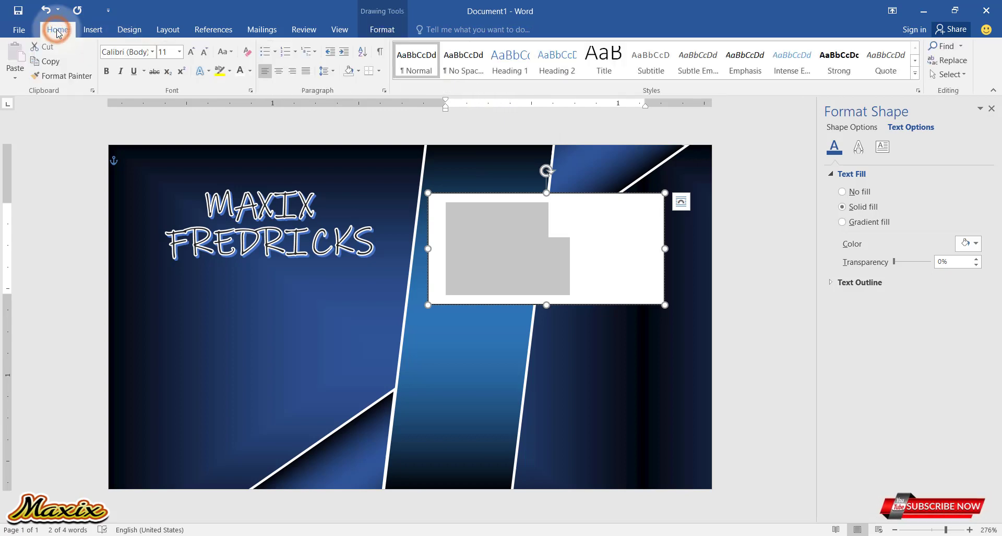
{"action": "left_click", "coordinate": [152, 52]}
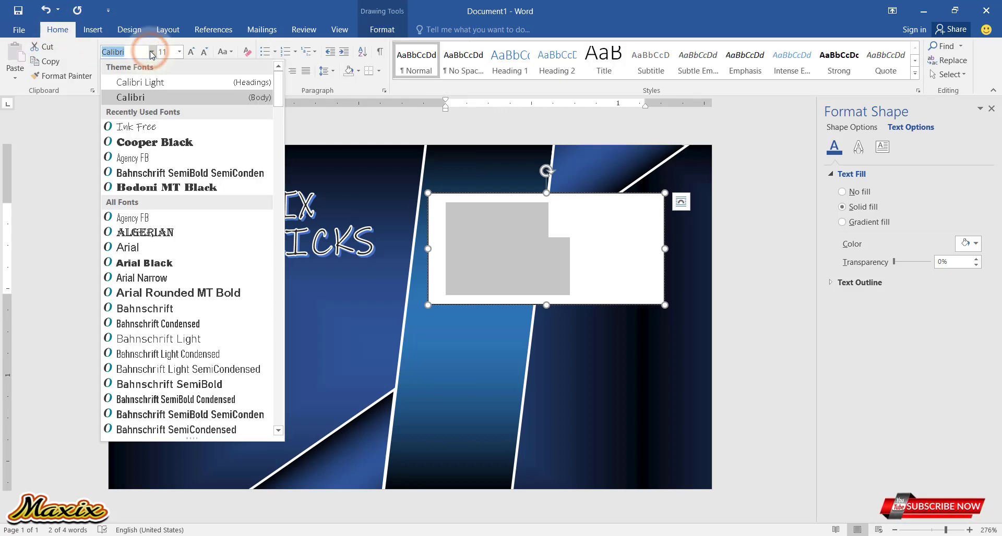
{"action": "left_click", "coordinate": [150, 142]}
{"action": "left_click", "coordinate": [179, 53]}
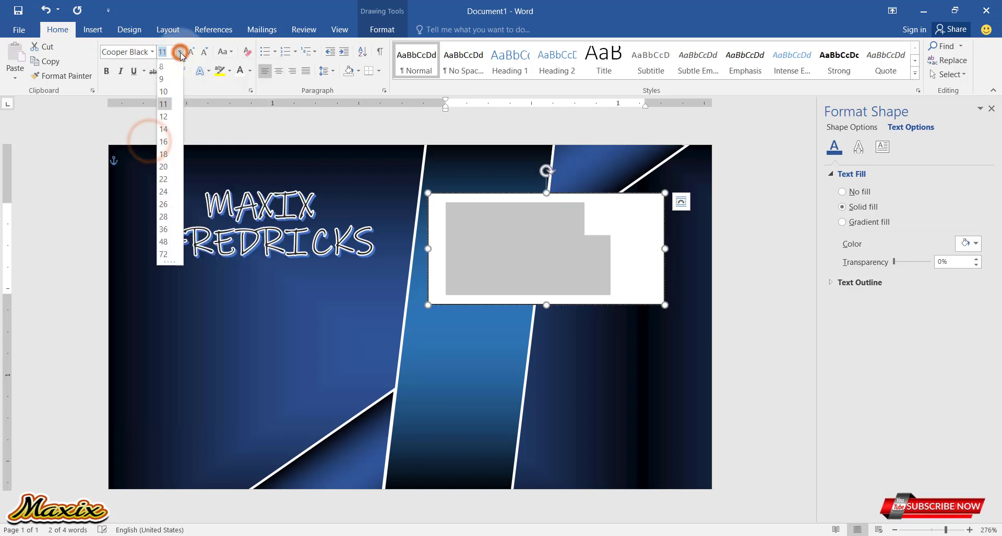
{"action": "left_click", "coordinate": [173, 79]}
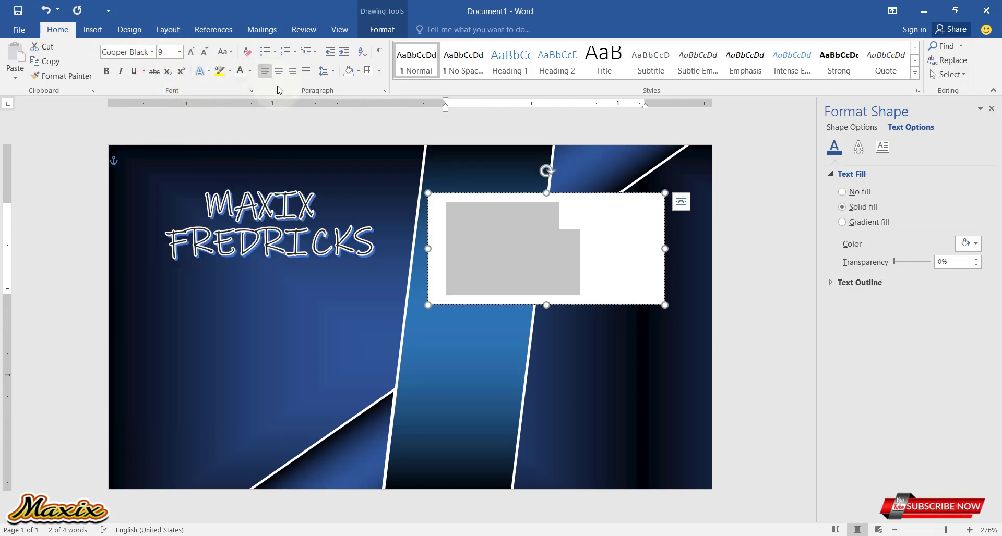
{"action": "left_click", "coordinate": [327, 71]}
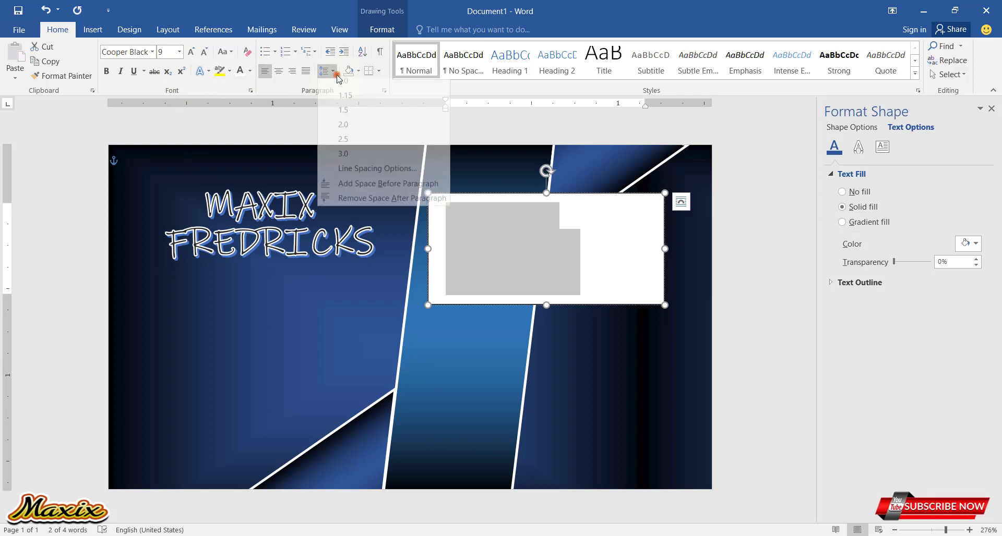
{"action": "left_click", "coordinate": [361, 205]}
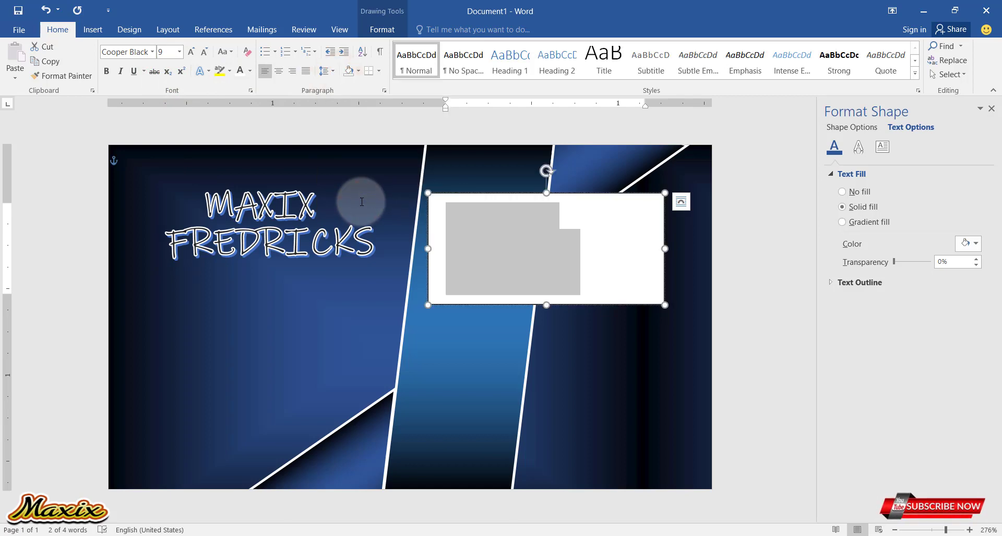
Give the GRAPHIC DESIGNER box no fill and no outline, and add an outer text shadow
{"action": "left_click", "coordinate": [381, 30]}
{"action": "left_click", "coordinate": [329, 47]}
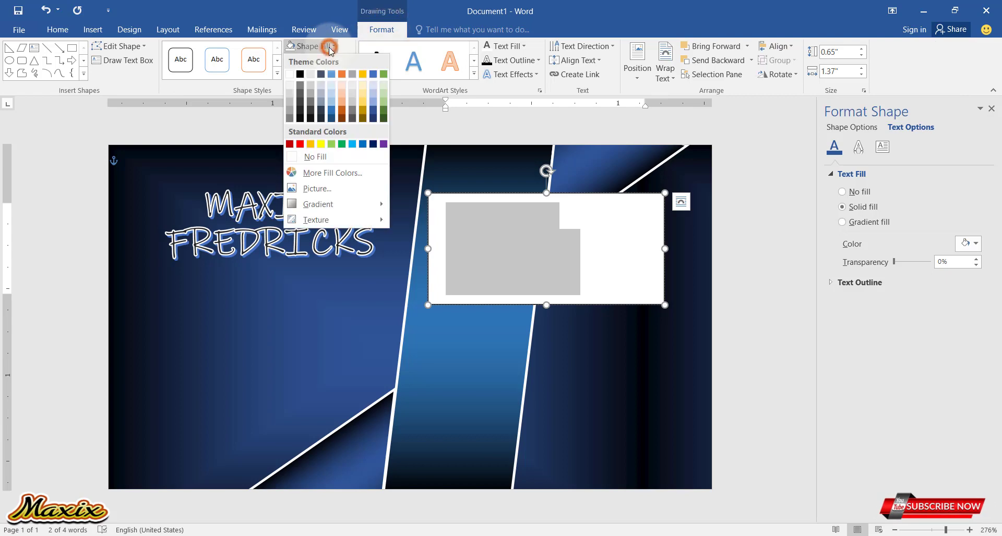
{"action": "left_click", "coordinate": [311, 157]}
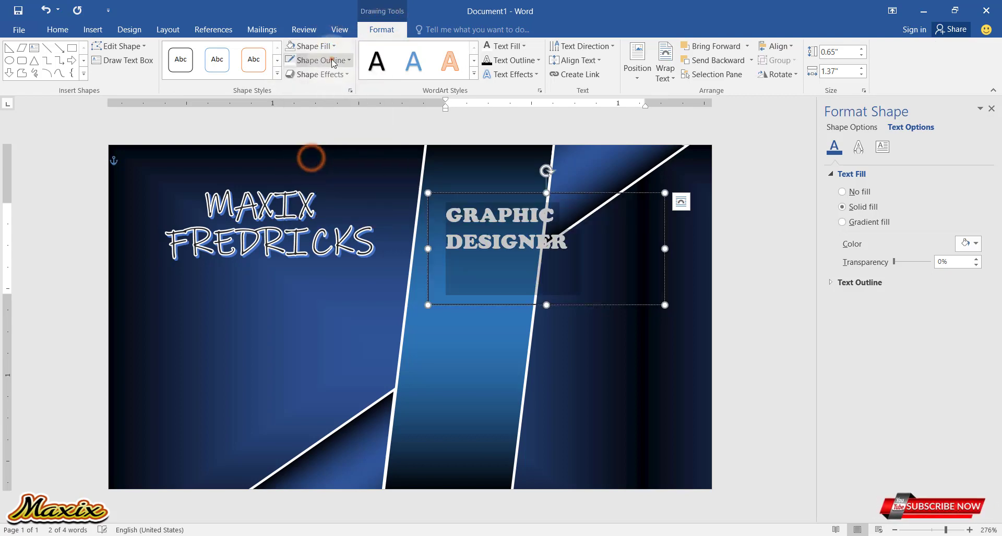
{"action": "left_click", "coordinate": [329, 60]}
{"action": "left_click", "coordinate": [323, 171]}
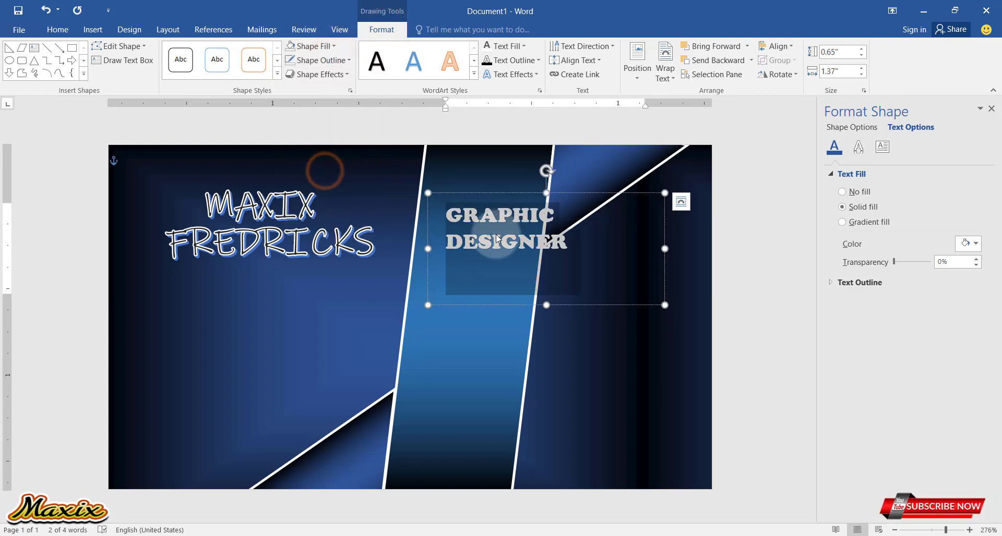
{"action": "left_click", "coordinate": [537, 74]}
{"action": "mouse_move", "coordinate": [521, 96]}
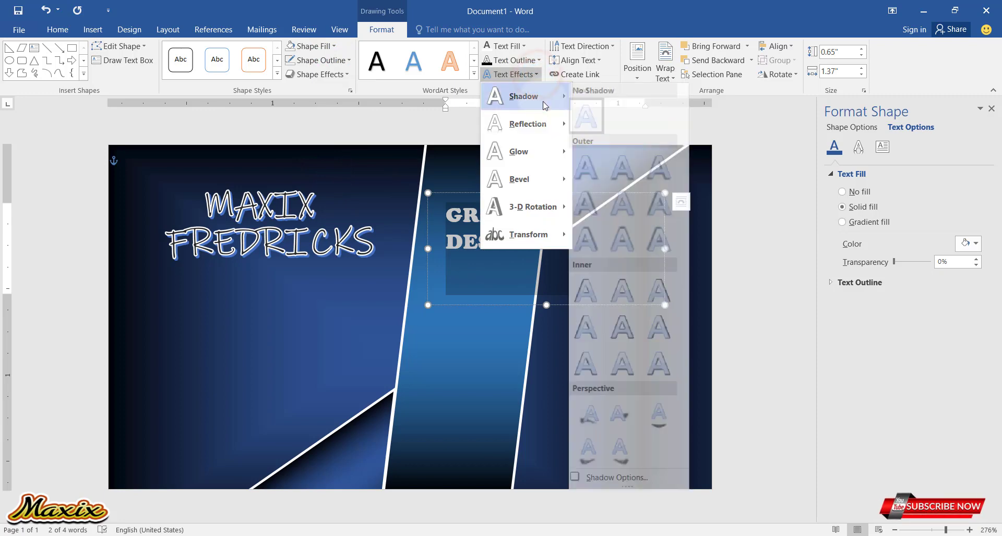
{"action": "left_click", "coordinate": [627, 173]}
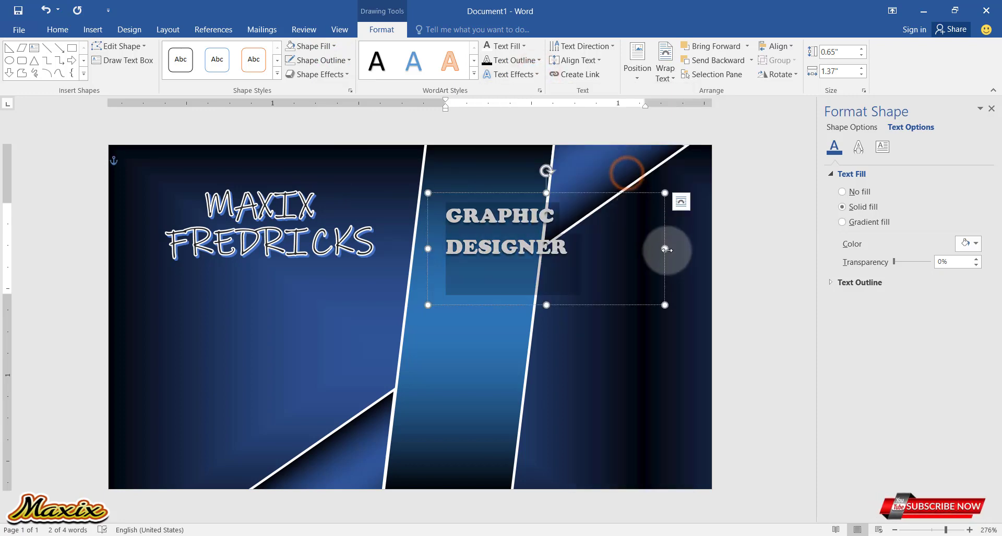
Resize the title box to 0.43 by 1.03 inches, centre the text, and move it onto the centre band
{"action": "left_click_drag", "start_coordinate": [664, 249], "coordinate": [606, 251]}
{"action": "left_click_drag", "start_coordinate": [515, 305], "coordinate": [516, 268]}
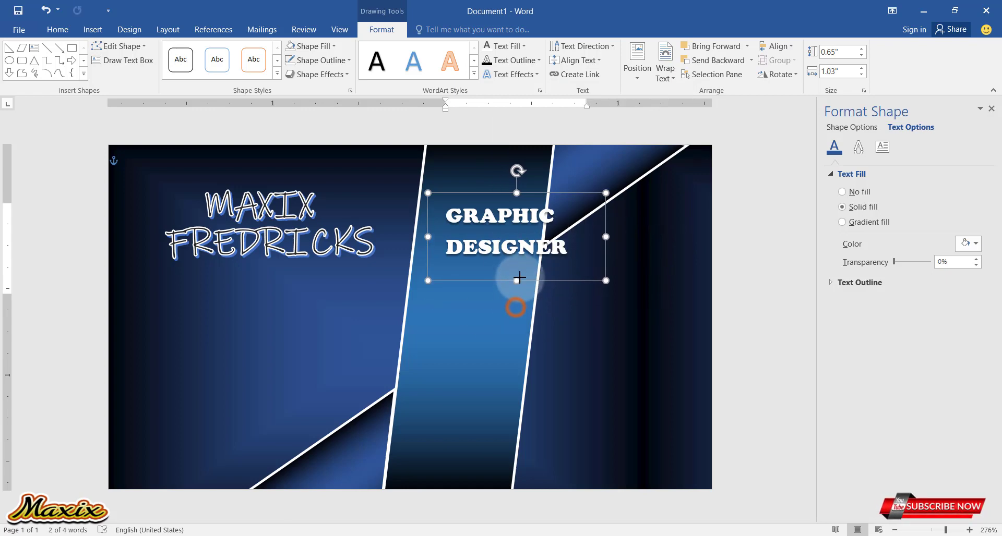
{"action": "triple_click", "coordinate": [510, 227]}
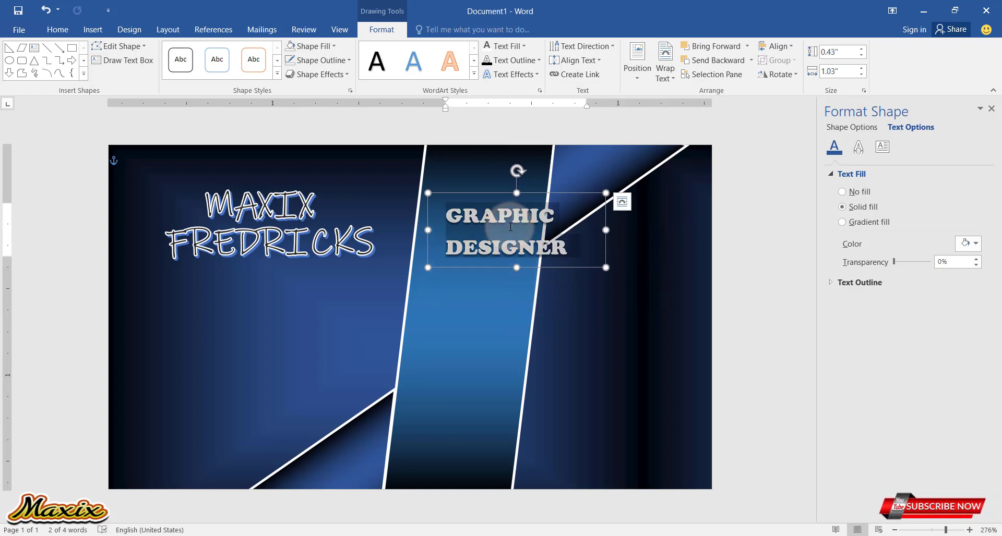
{"action": "left_click", "coordinate": [57, 30]}
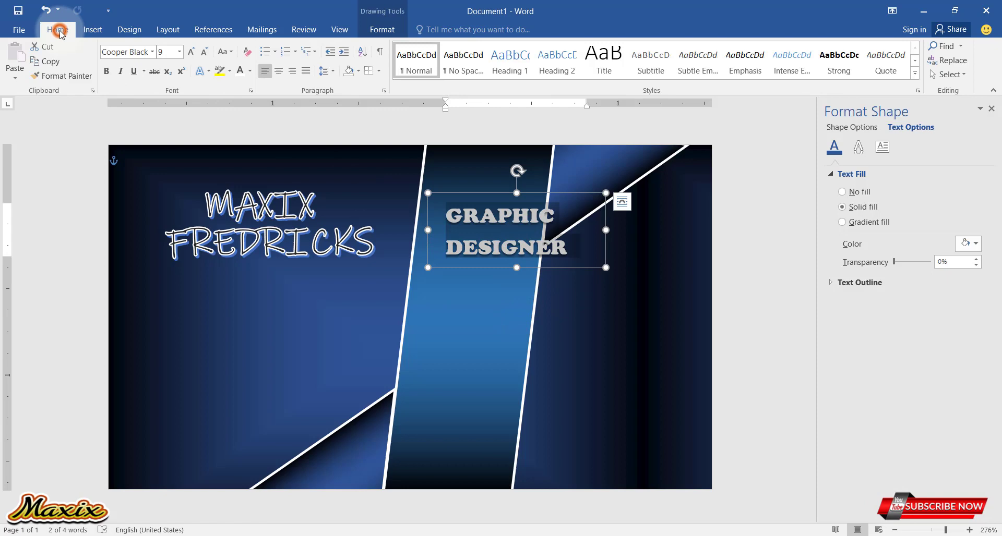
{"action": "left_click", "coordinate": [277, 73]}
{"action": "left_click_drag", "start_coordinate": [470, 193], "coordinate": [434, 184]}
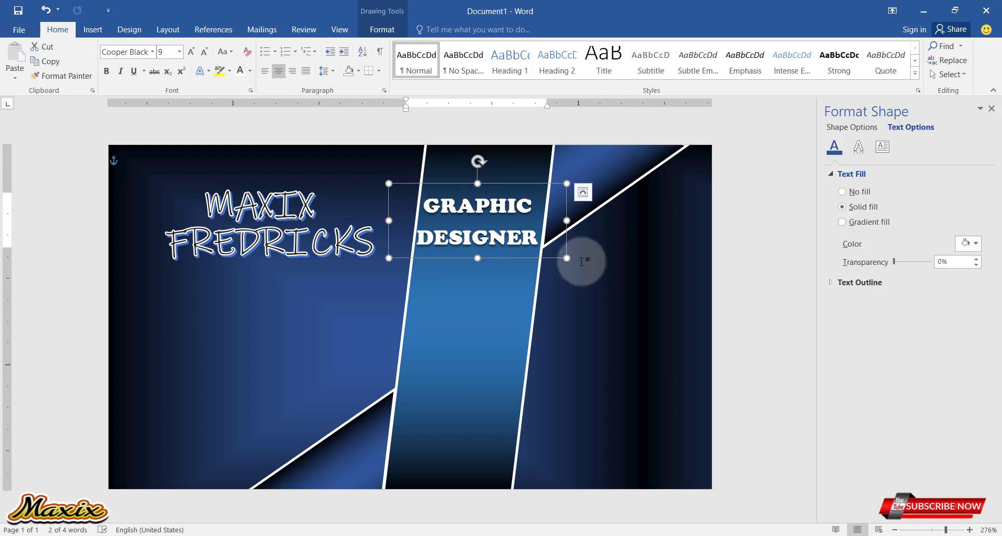
{"action": "left_click", "coordinate": [617, 329]}
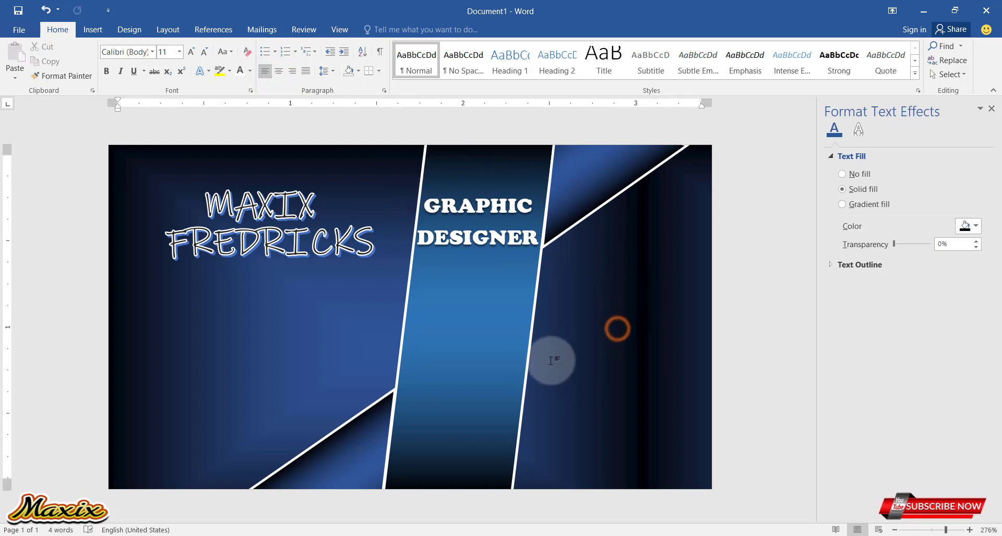
Insert the M LOGO picture from Saved Pictures
{"action": "left_click", "coordinate": [93, 29]}
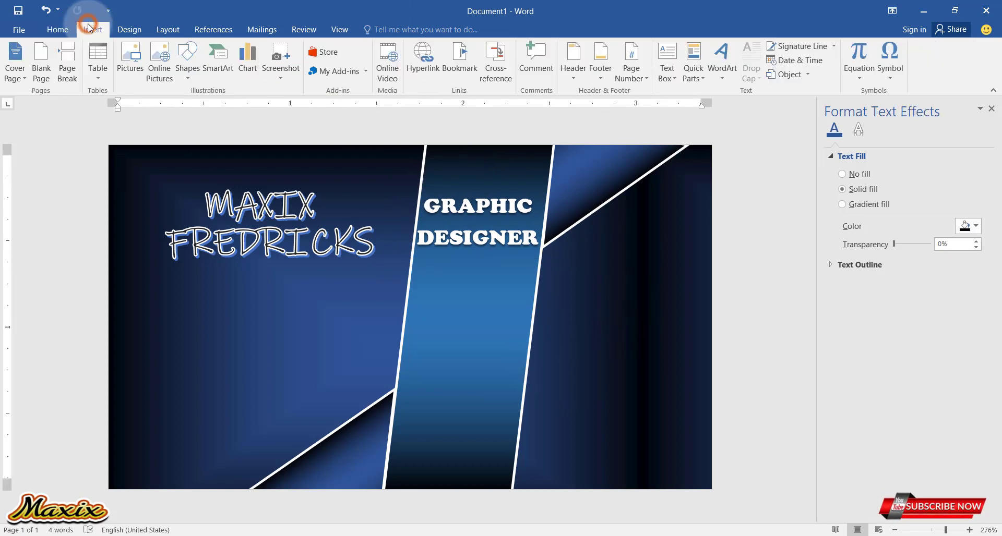
{"action": "left_click", "coordinate": [142, 56]}
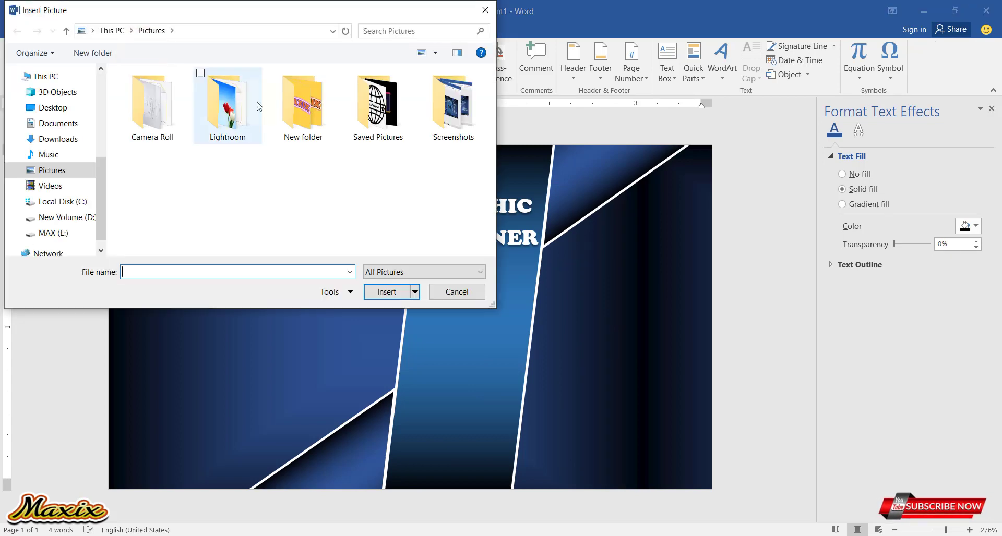
{"action": "double_click", "coordinate": [371, 109]}
{"action": "left_click", "coordinate": [301, 115]}
{"action": "left_click", "coordinate": [387, 292]}
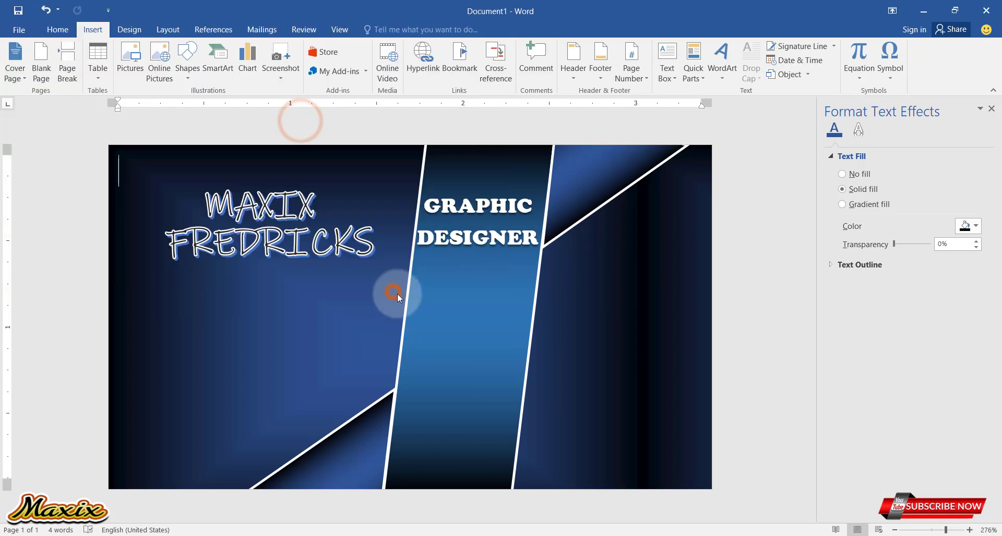
Set the logo to In Front of Text and recolour it black and white
{"action": "left_click", "coordinate": [590, 164]}
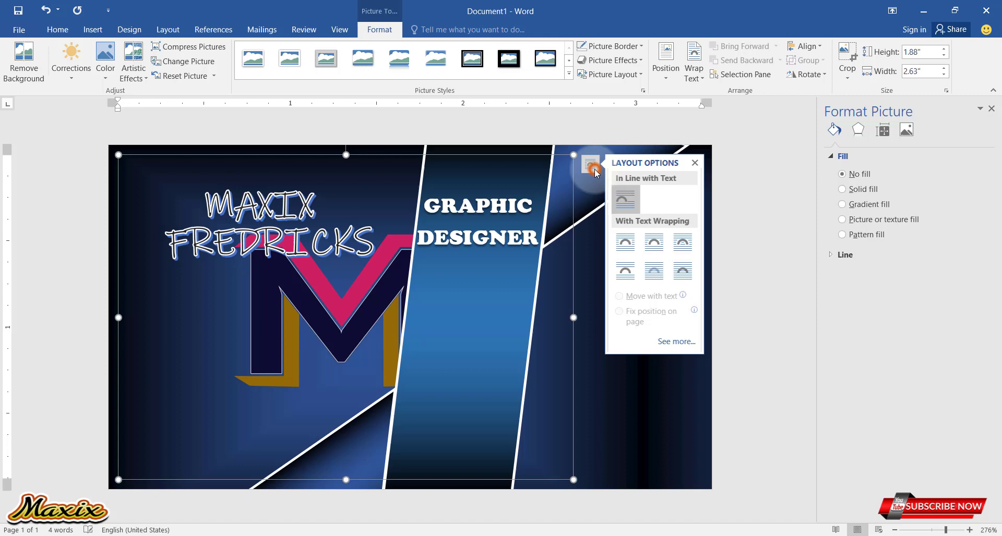
{"action": "left_click", "coordinate": [654, 242]}
{"action": "left_click", "coordinate": [107, 73]}
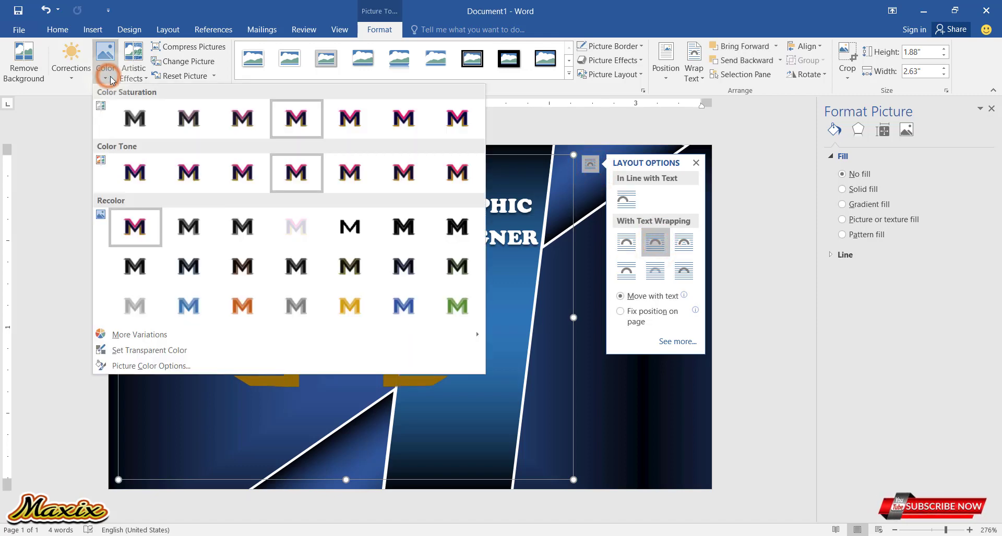
{"action": "left_click", "coordinate": [357, 231]}
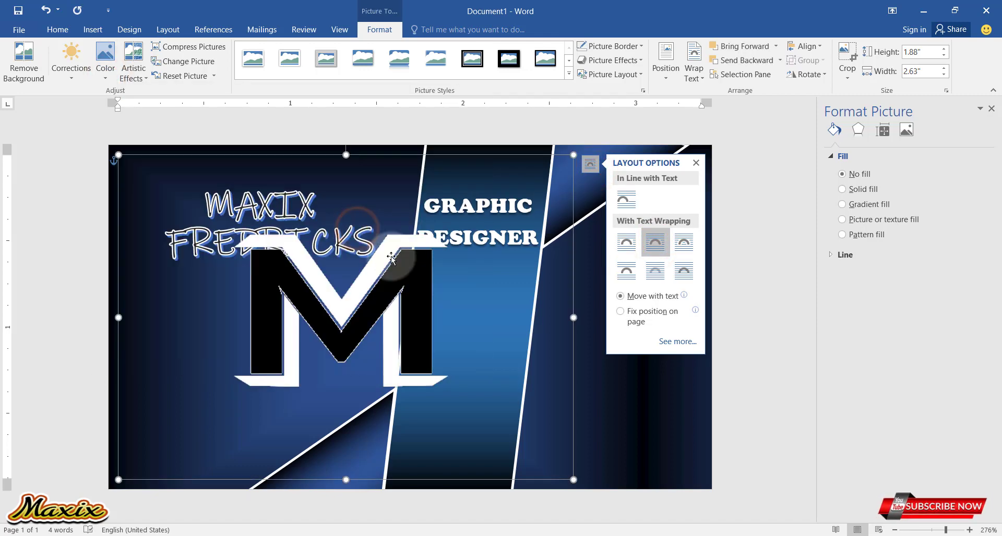
Size the M logo to 0.88 by 1.23 inches on the centre stripe below GRAPHIC DESIGNER
{"action": "left_click_drag", "start_coordinate": [573, 480], "coordinate": [249, 249]}
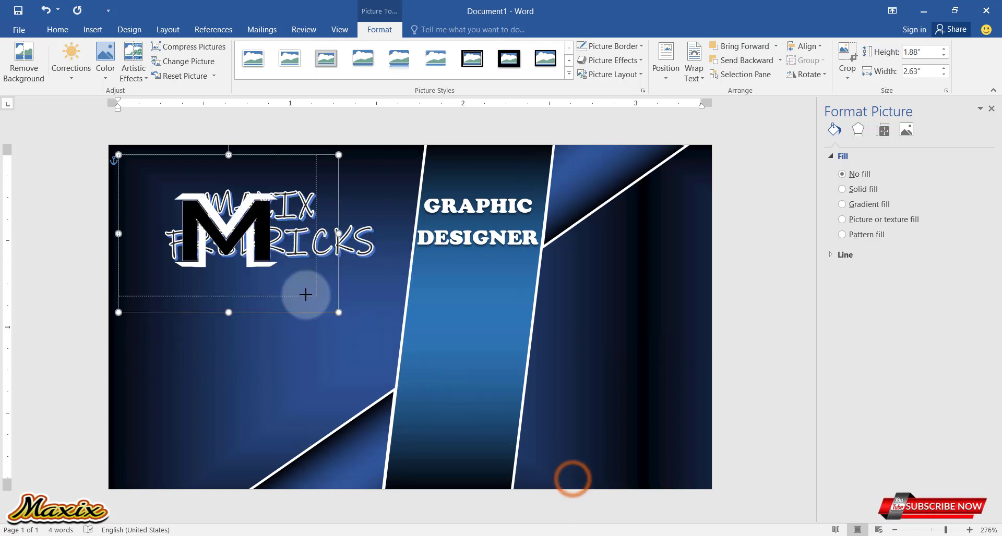
{"action": "left_click_drag", "start_coordinate": [216, 168], "coordinate": [498, 283]}
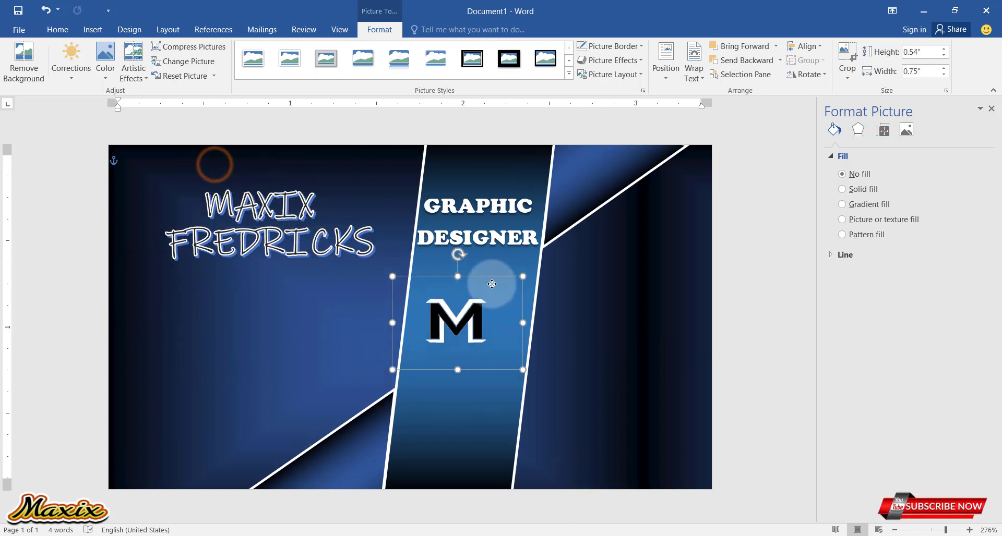
{"action": "left_click_drag", "start_coordinate": [531, 364], "coordinate": [583, 400]}
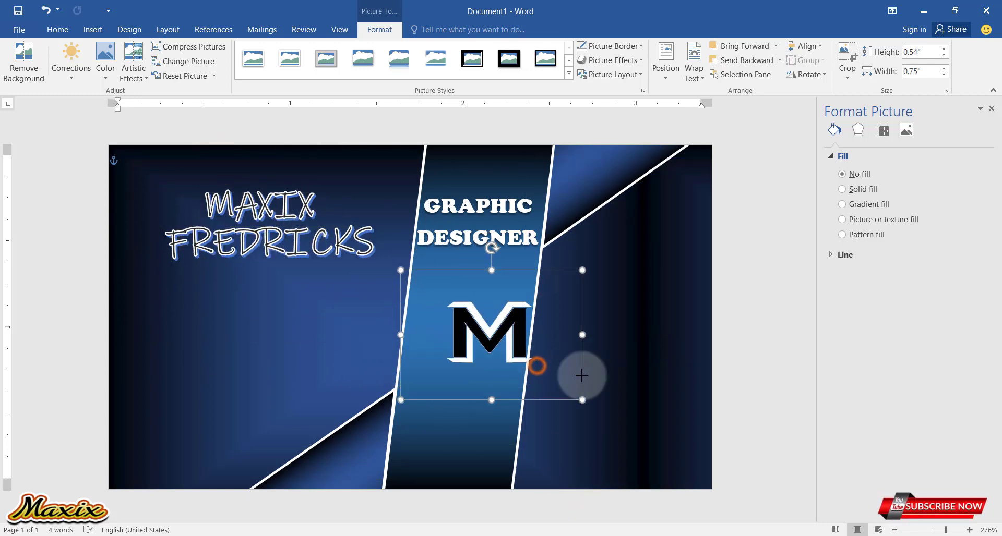
{"action": "left_click_drag", "start_coordinate": [497, 280], "coordinate": [474, 267]}
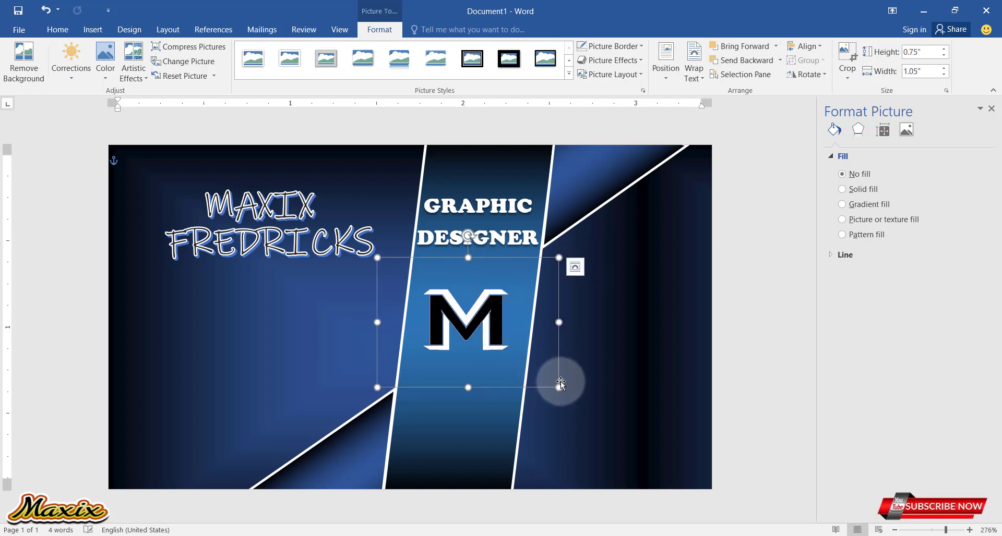
{"action": "left_click_drag", "start_coordinate": [558, 388], "coordinate": [574, 399]}
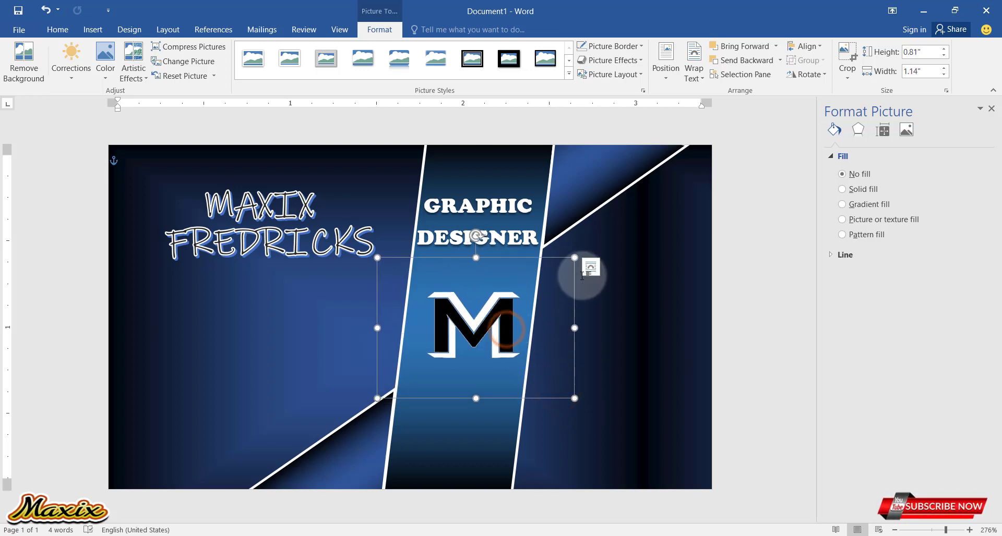
{"action": "mouse_move", "coordinate": [575, 257]}
{"action": "left_mouse_down"}
{"action": "mouse_move", "coordinate": [589, 248]}
{"action": "mouse_move", "coordinate": [521, 255]}
{"action": "left_mouse_up"}
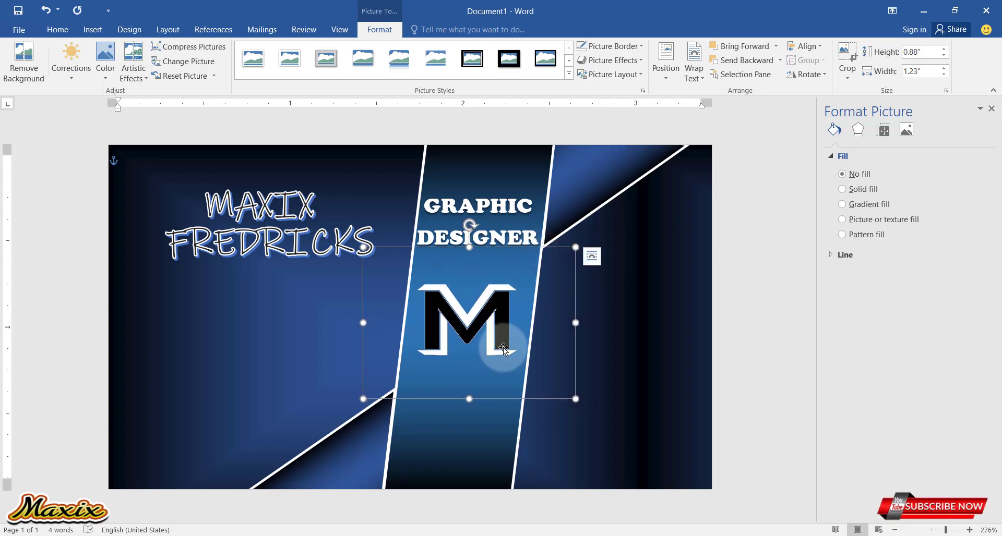
Apply a Gray-25% glow to the M logo and reduce the glow size to 3 pt
{"action": "left_click", "coordinate": [638, 61]}
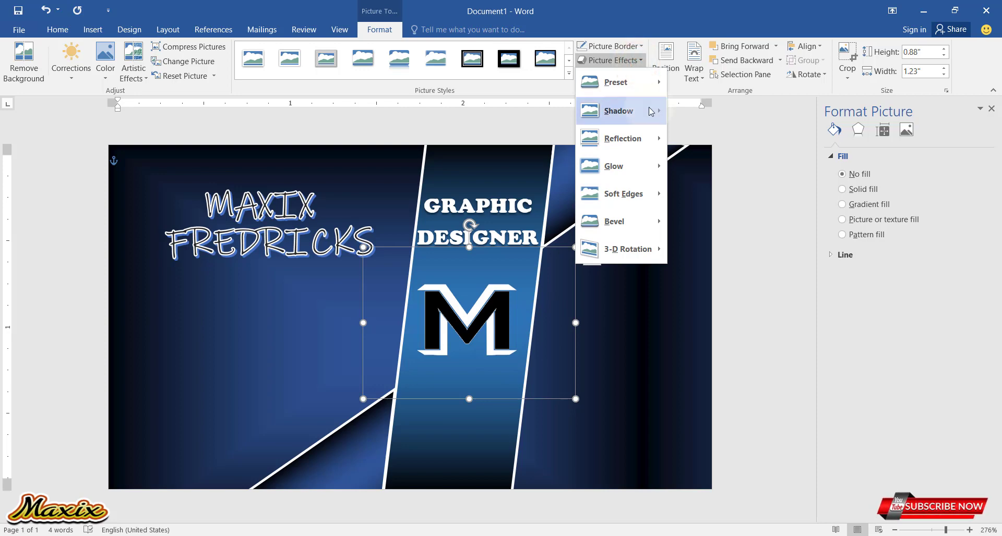
{"action": "mouse_move", "coordinate": [649, 167]}
{"action": "mouse_move", "coordinate": [766, 377]}
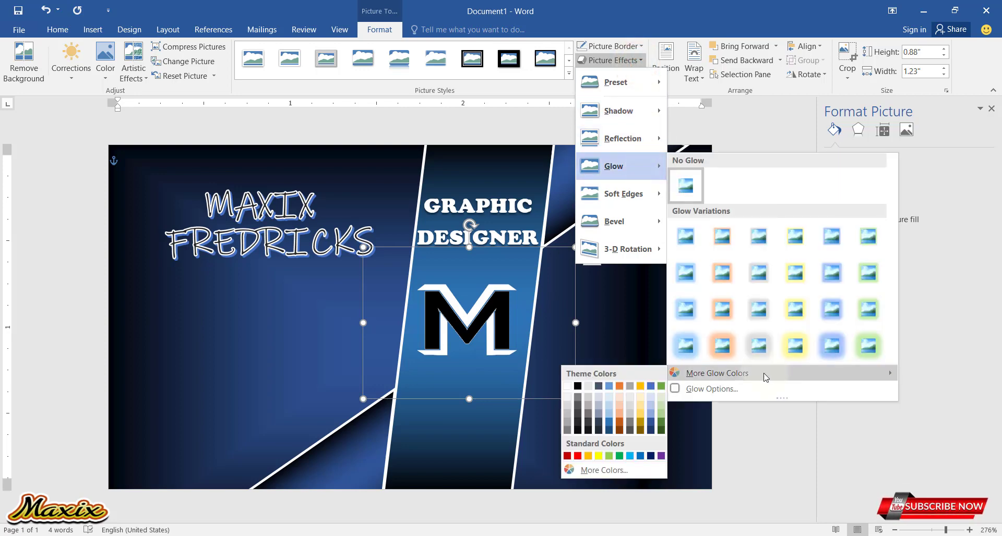
{"action": "left_click", "coordinate": [590, 391]}
{"action": "left_click", "coordinate": [631, 60]}
{"action": "mouse_move", "coordinate": [649, 167]}
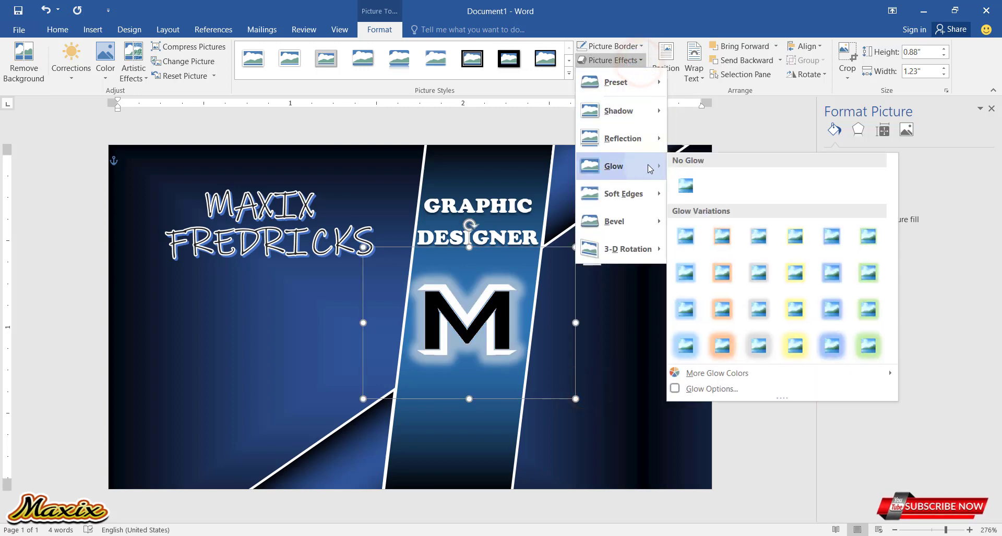
{"action": "left_click", "coordinate": [818, 389]}
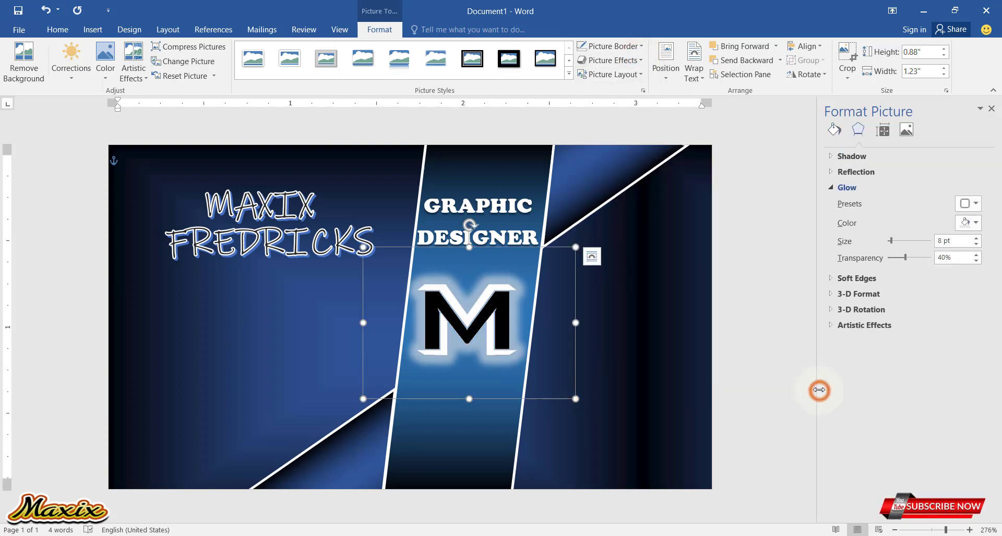
{"action": "left_click", "coordinate": [978, 245]}
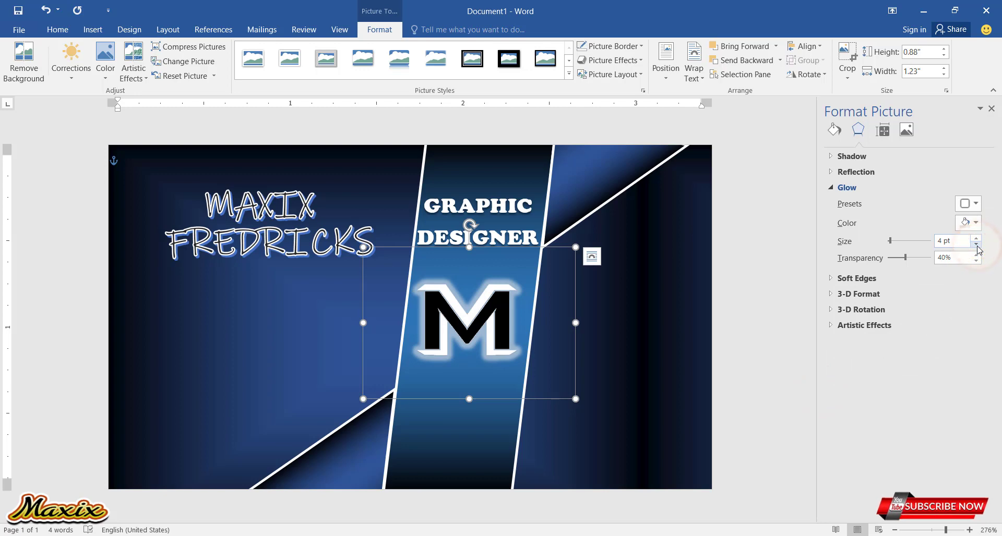
{"action": "left_click", "coordinate": [976, 245]}
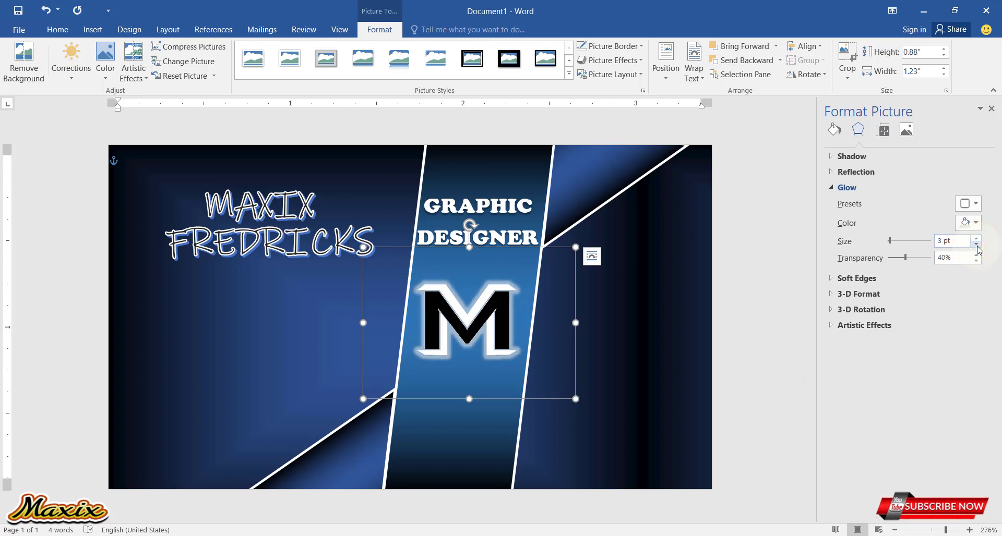
{"action": "left_click", "coordinate": [648, 346]}
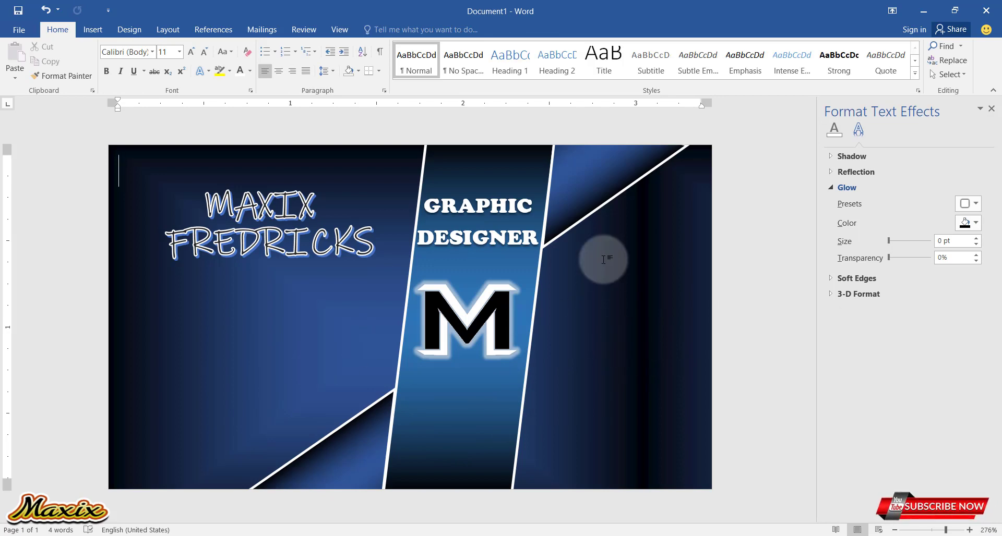
Draw a new text box right of the M logo, widening it so PRODUCTS fits one line
{"action": "left_click", "coordinate": [82, 27]}
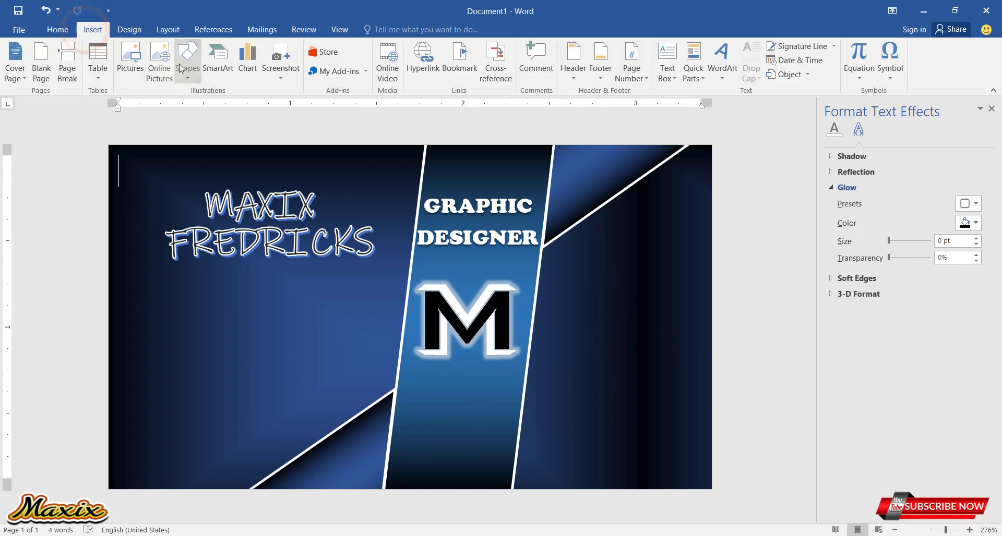
{"action": "left_click", "coordinate": [677, 75]}
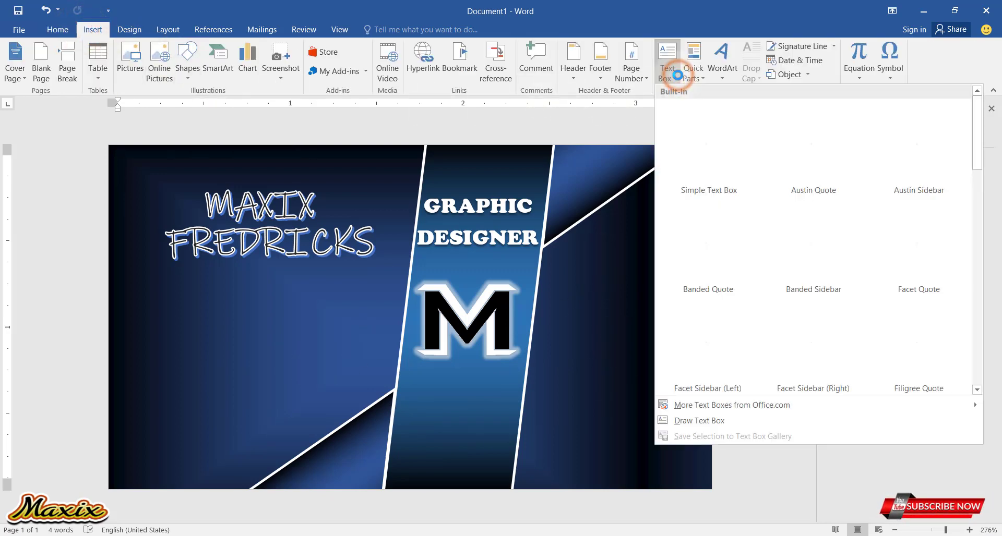
{"action": "left_click", "coordinate": [711, 424]}
{"action": "left_click_drag", "start_coordinate": [580, 258], "coordinate": [733, 336]}
{"action": "type", "text": "PRODUCTS"}
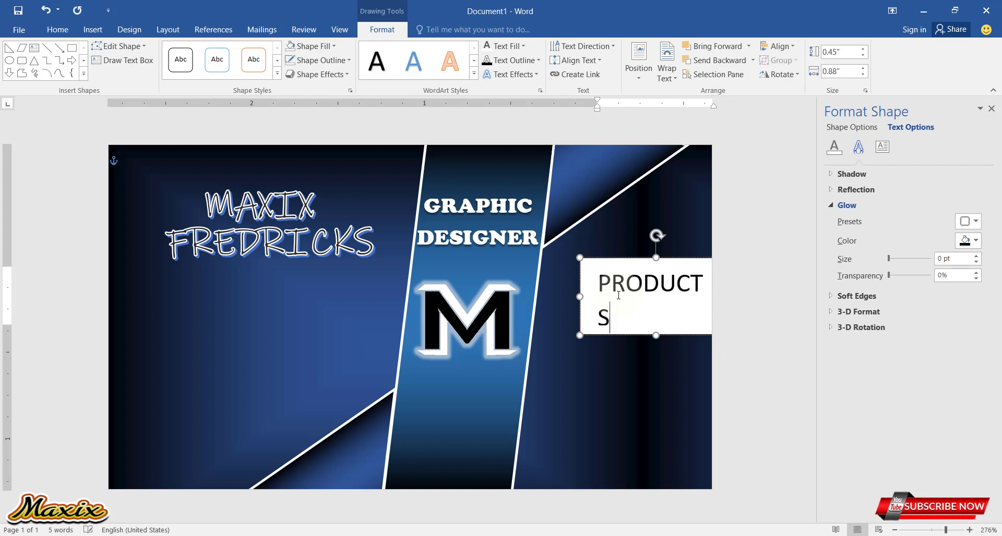
{"action": "left_click_drag", "start_coordinate": [581, 305], "coordinate": [562, 297]}
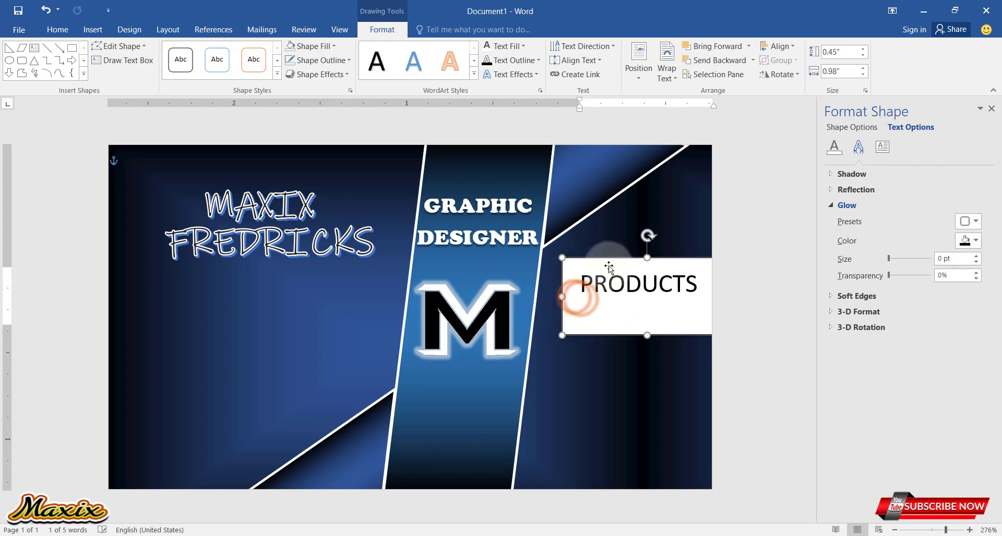
{"action": "left_click_drag", "start_coordinate": [639, 258], "coordinate": [602, 258]}
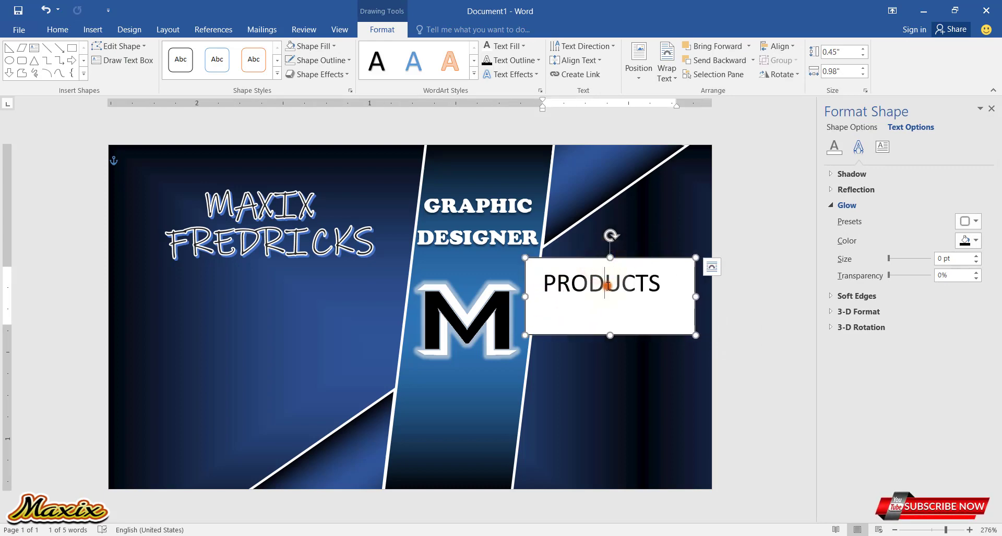
Format PRODUCTS in bold 9-pt Agency FB
{"action": "triple_click", "coordinate": [607, 285]}
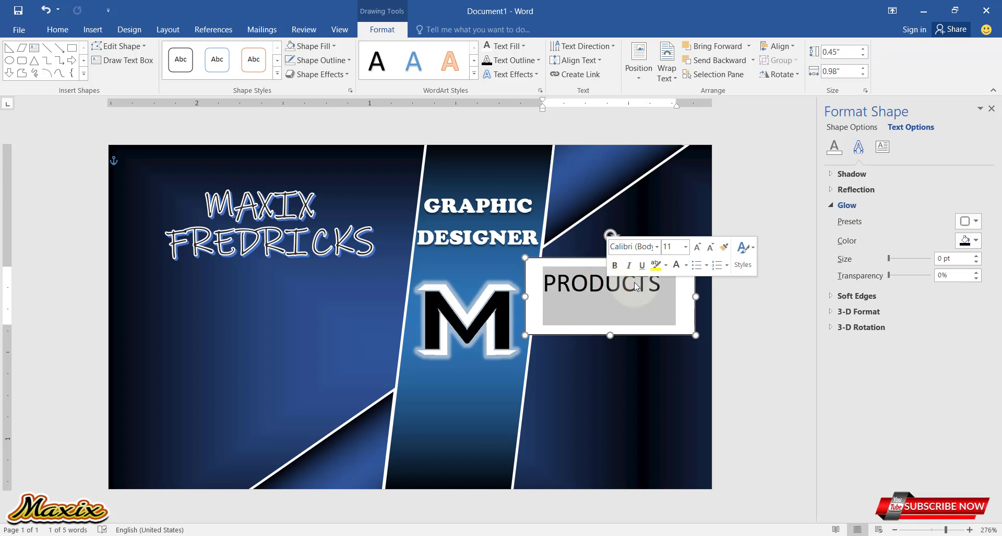
{"action": "left_click", "coordinate": [657, 247]}
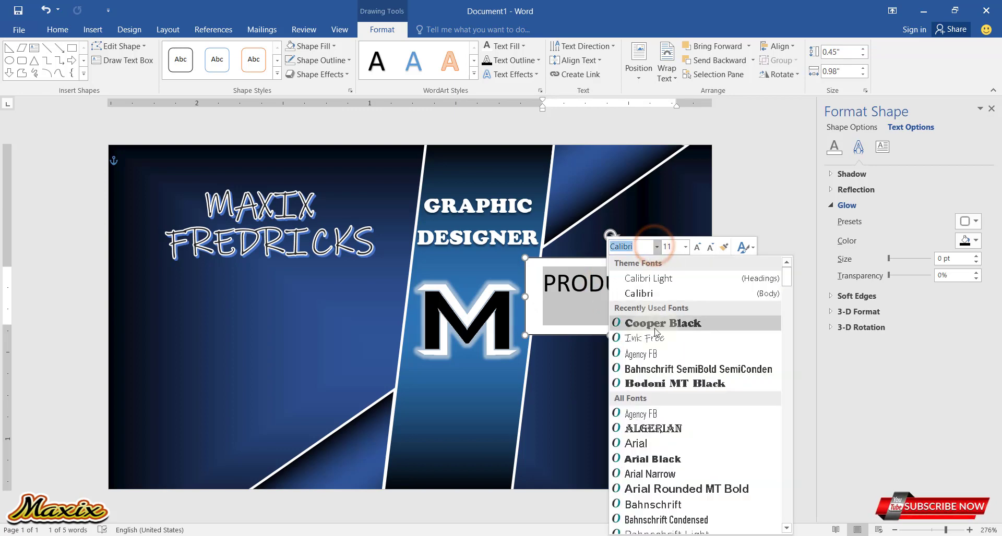
{"action": "left_click", "coordinate": [656, 357]}
{"action": "left_click", "coordinate": [614, 265]}
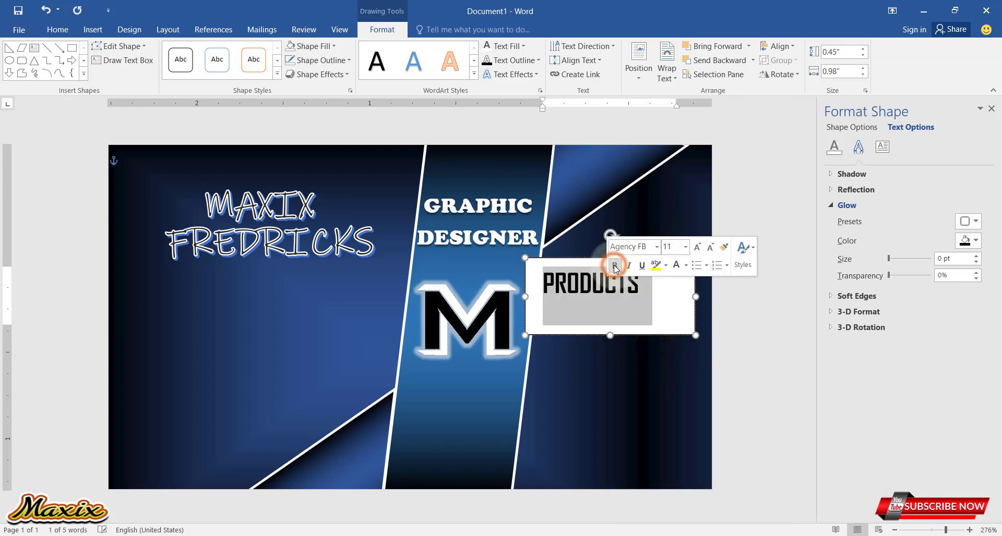
{"action": "left_click", "coordinate": [685, 249]}
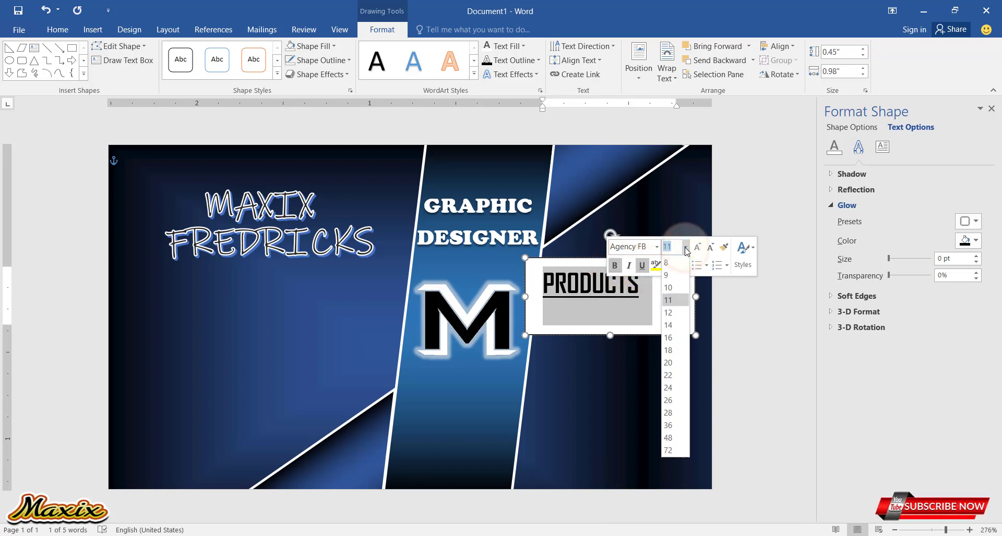
{"action": "left_click", "coordinate": [678, 275]}
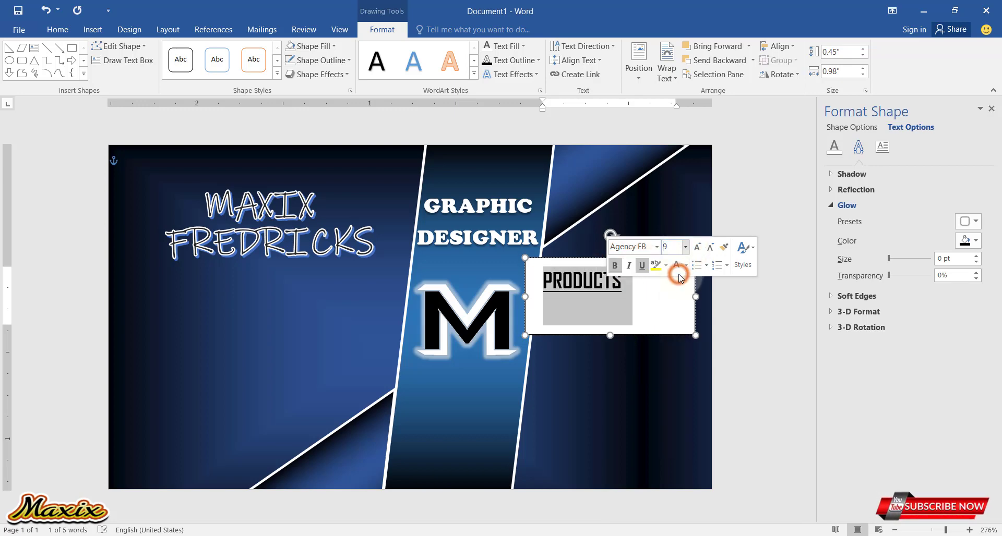
{"action": "left_click", "coordinate": [673, 318]}
Make the PRODUCTS box transparent and borderless with white text, then move it up-right and shorten it
{"action": "left_click", "coordinate": [642, 256]}
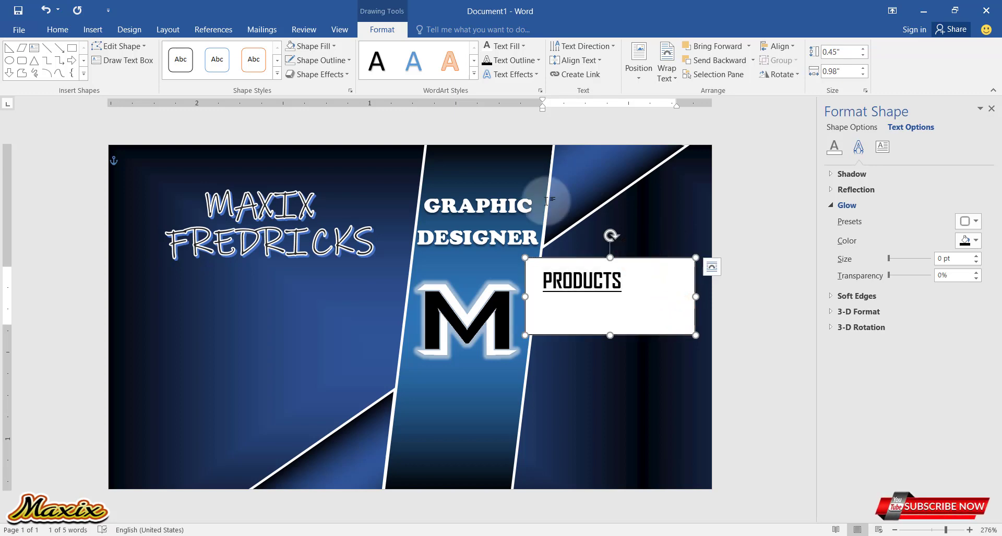
{"action": "left_click", "coordinate": [326, 44]}
{"action": "left_click", "coordinate": [330, 155]}
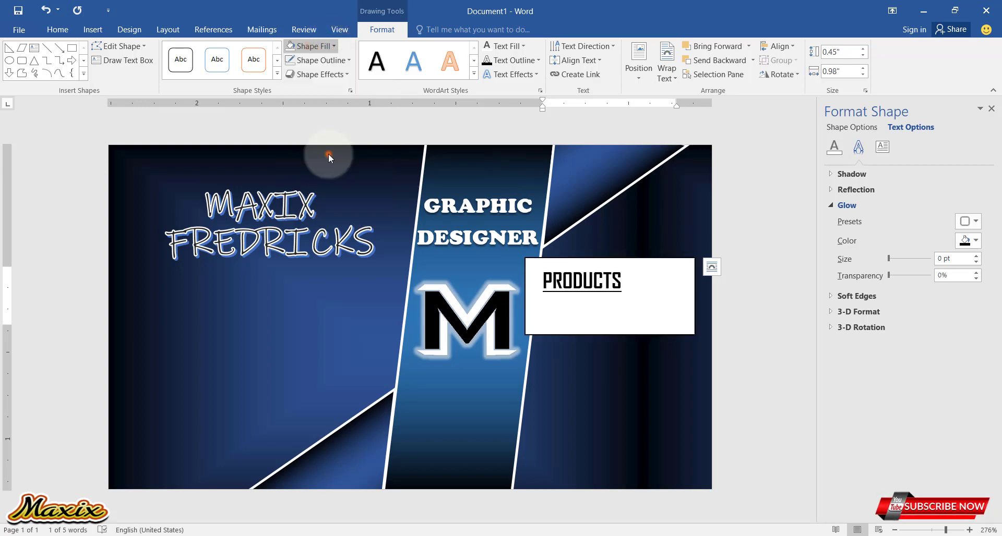
{"action": "left_click", "coordinate": [339, 60]}
{"action": "left_click", "coordinate": [326, 172]}
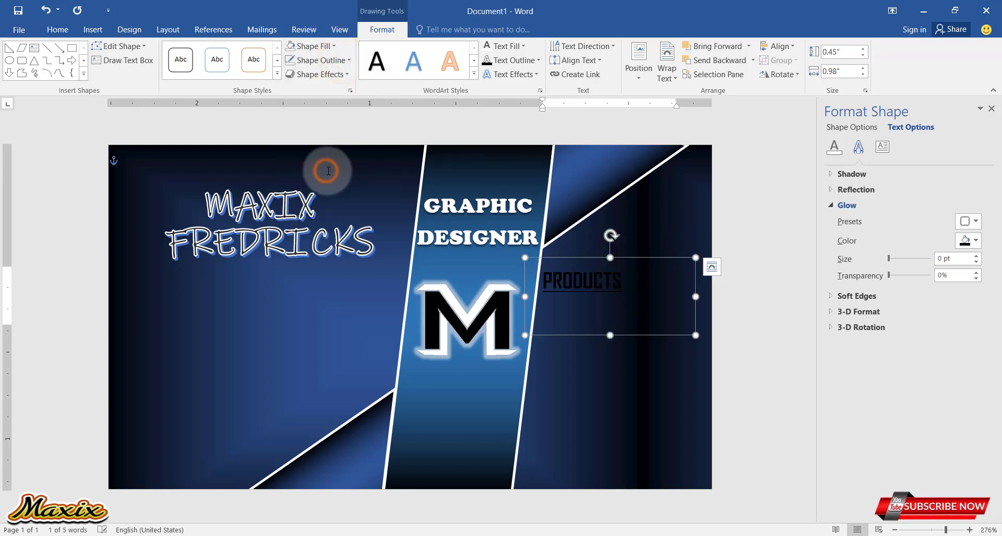
{"action": "left_click", "coordinate": [521, 46]}
{"action": "left_click", "coordinate": [486, 89]}
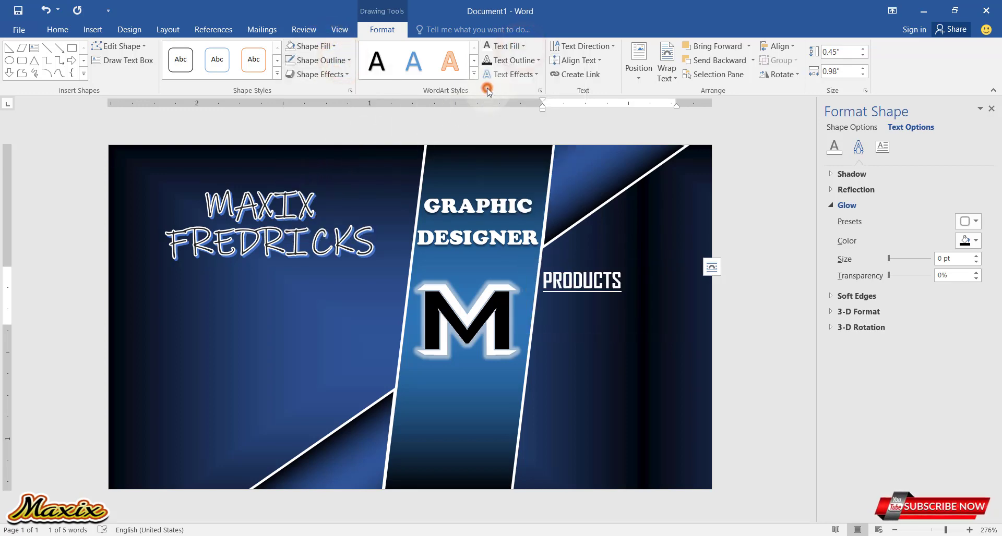
{"action": "left_click_drag", "start_coordinate": [621, 258], "coordinate": [659, 240]}
{"action": "left_click_drag", "start_coordinate": [648, 317], "coordinate": [646, 285]}
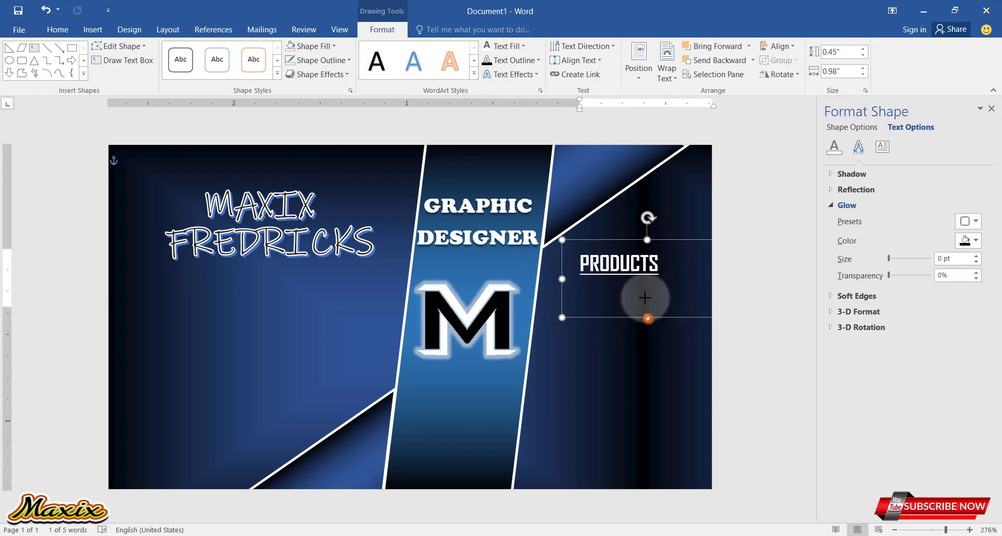
Draw a new text box below PRODUCTS, widen it leftward, and start typing POSTERS
{"action": "left_click", "coordinate": [656, 329]}
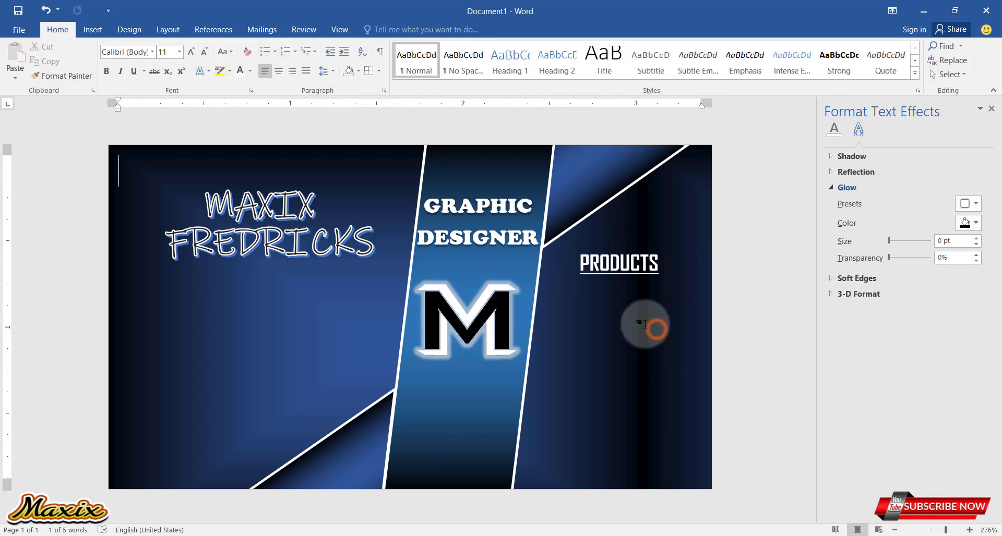
{"action": "left_click", "coordinate": [108, 33]}
{"action": "left_click", "coordinate": [188, 58]}
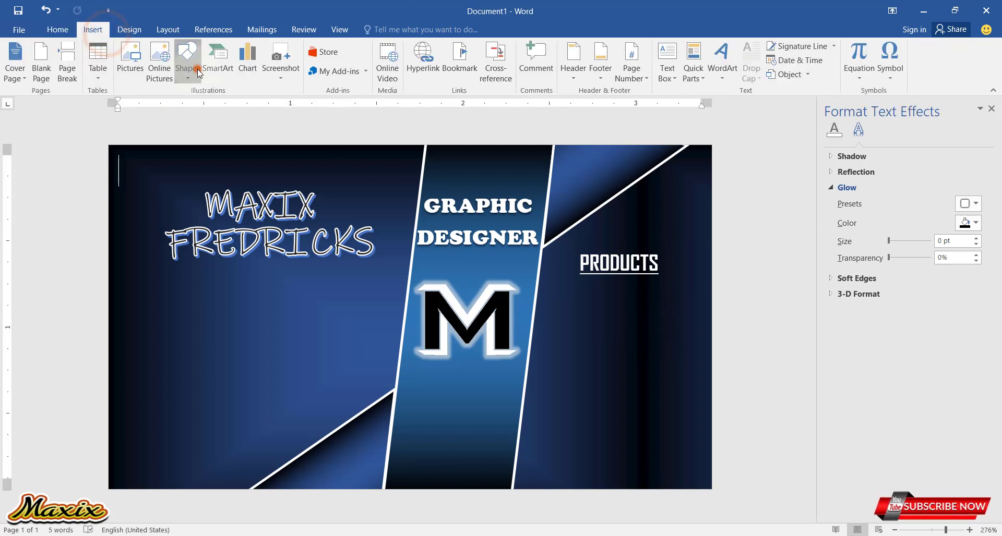
{"action": "left_click", "coordinate": [203, 103]}
{"action": "left_click_drag", "start_coordinate": [557, 288], "coordinate": [693, 351]}
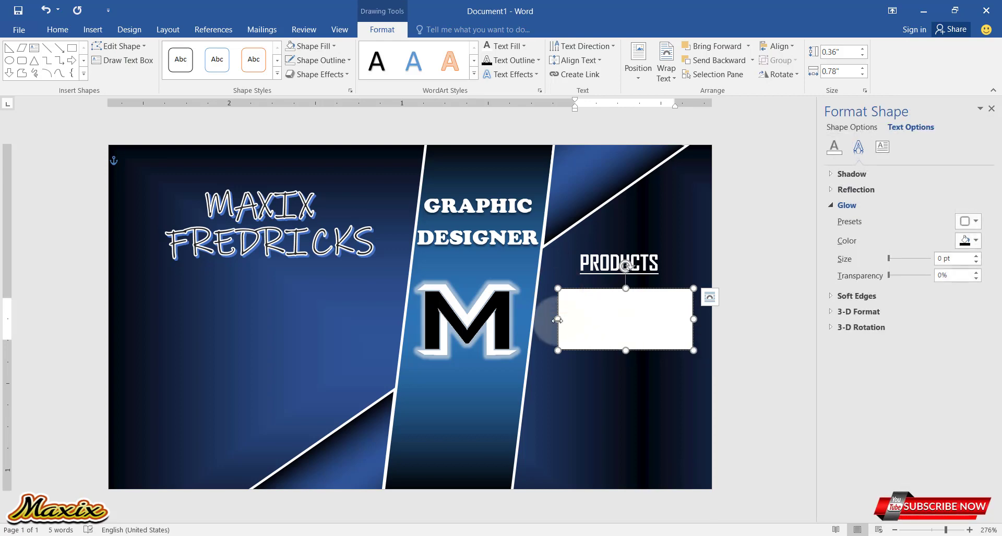
{"action": "left_click_drag", "start_coordinate": [557, 320], "coordinate": [514, 319]}
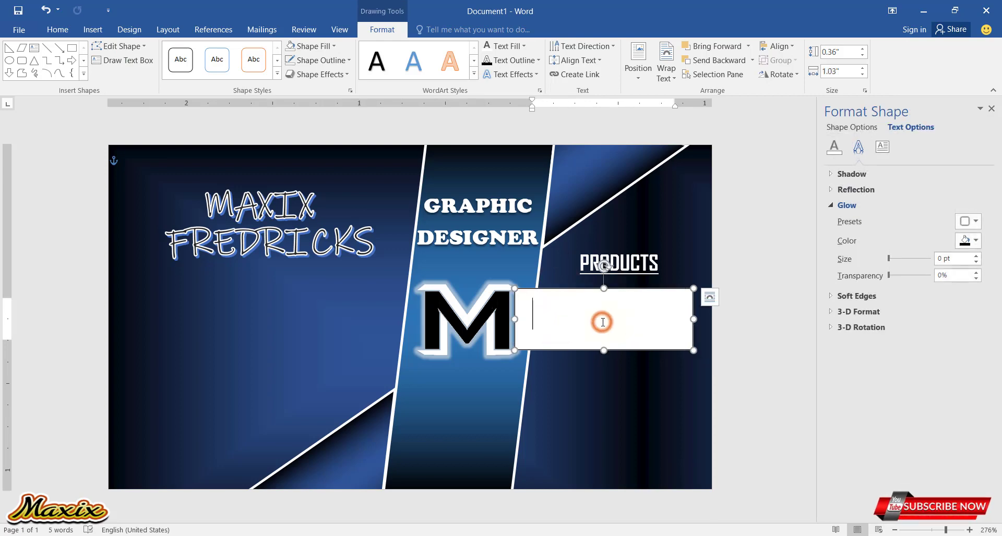
{"action": "type", "text": "POSTERS"}
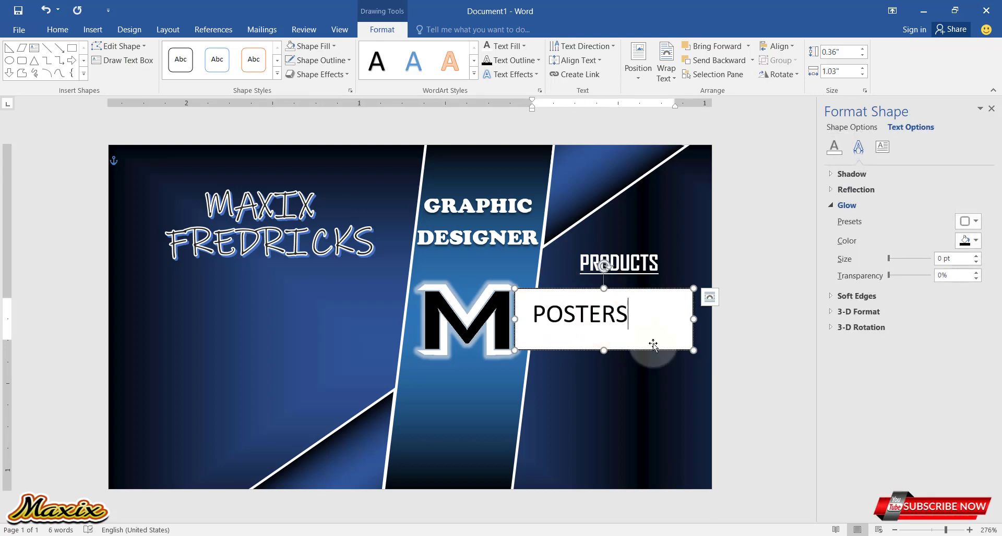
Set POSTERS in Bahnschrift at size 7
{"action": "double_click", "coordinate": [578, 319]}
{"action": "left_click", "coordinate": [629, 277]}
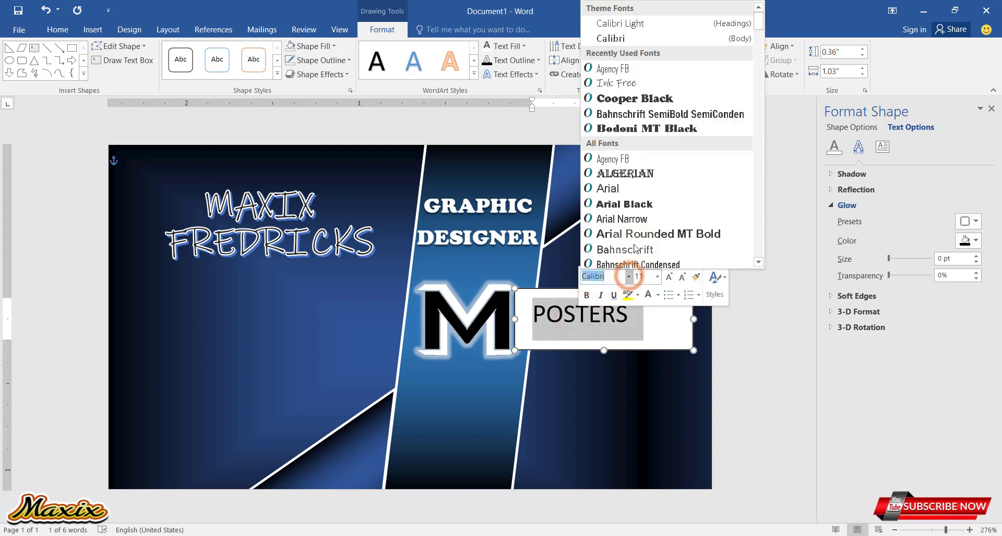
{"action": "left_click", "coordinate": [660, 114]}
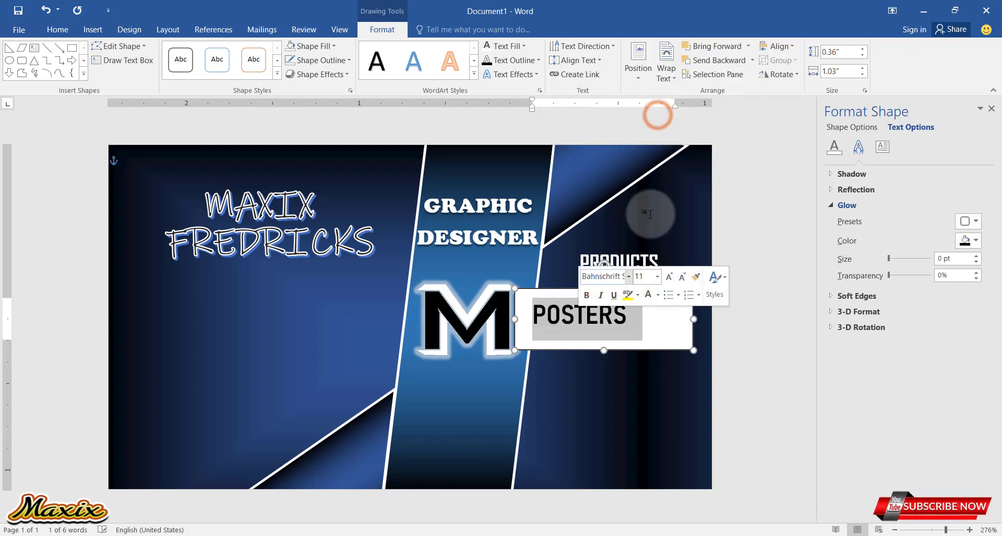
{"action": "left_click", "coordinate": [682, 277]}
{"action": "left_click", "coordinate": [682, 277]}
{"action": "left_click", "coordinate": [682, 277]}
{"action": "left_click", "coordinate": [682, 277]}
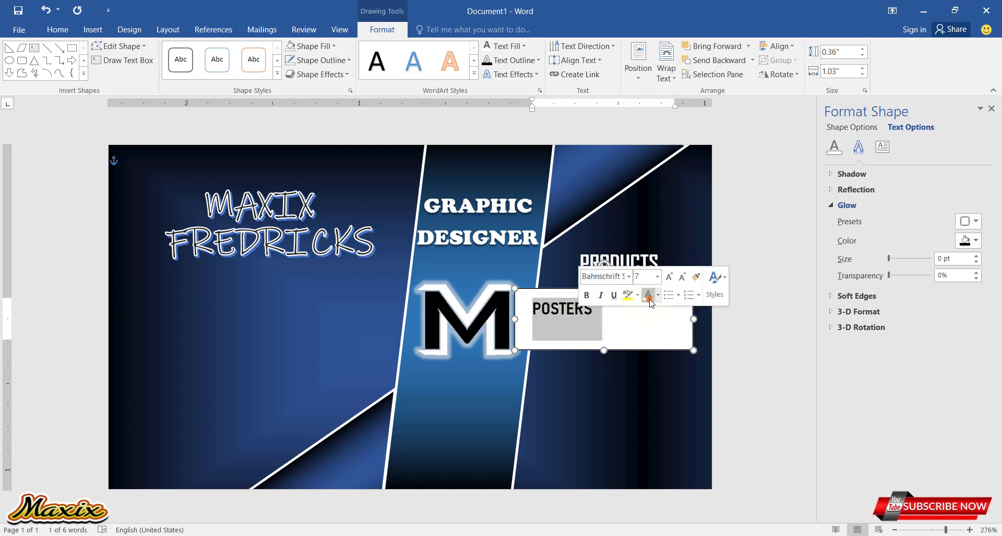
Give the list box no fill and no outline, make it taller, and move it up
{"action": "left_click", "coordinate": [553, 291]}
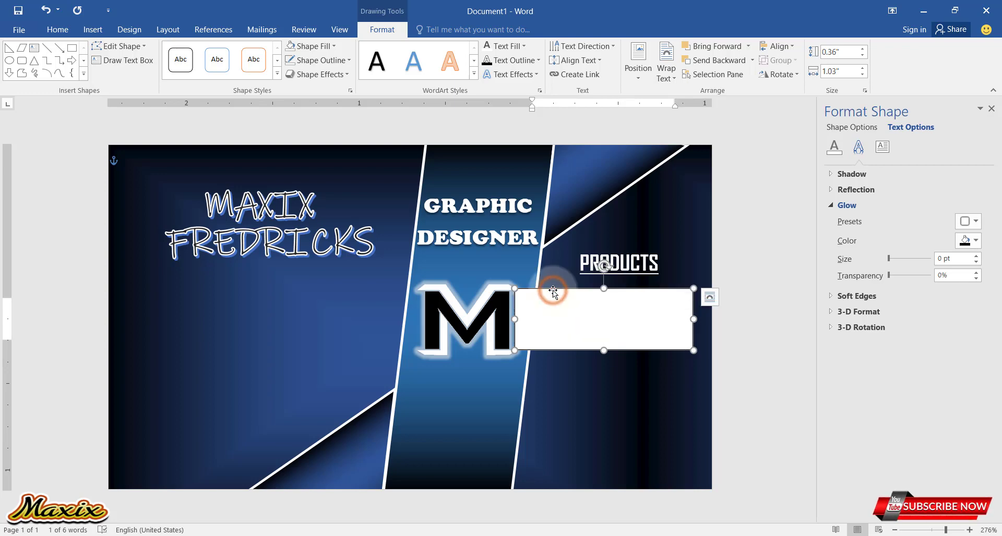
{"action": "left_click", "coordinate": [327, 47]}
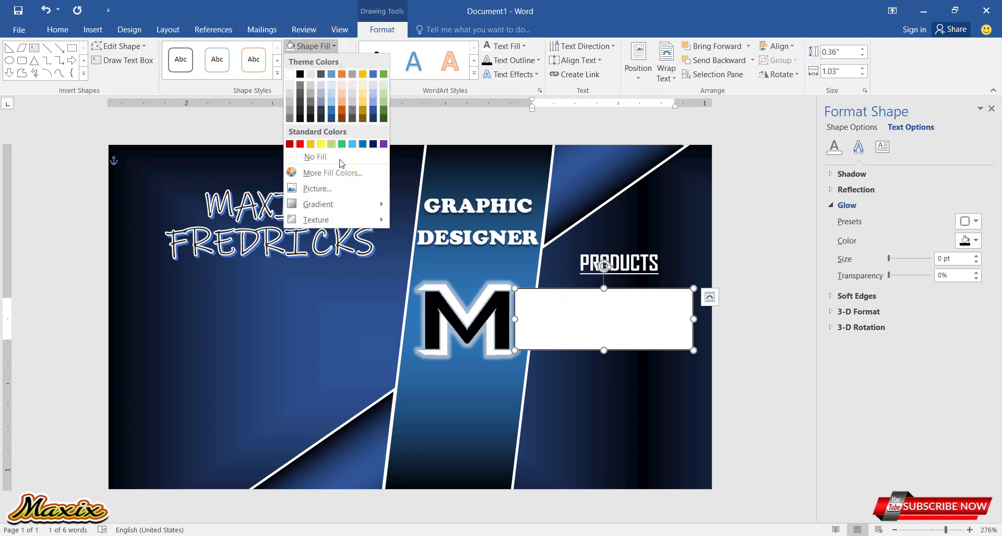
{"action": "left_click", "coordinate": [340, 157]}
{"action": "left_click", "coordinate": [321, 60]}
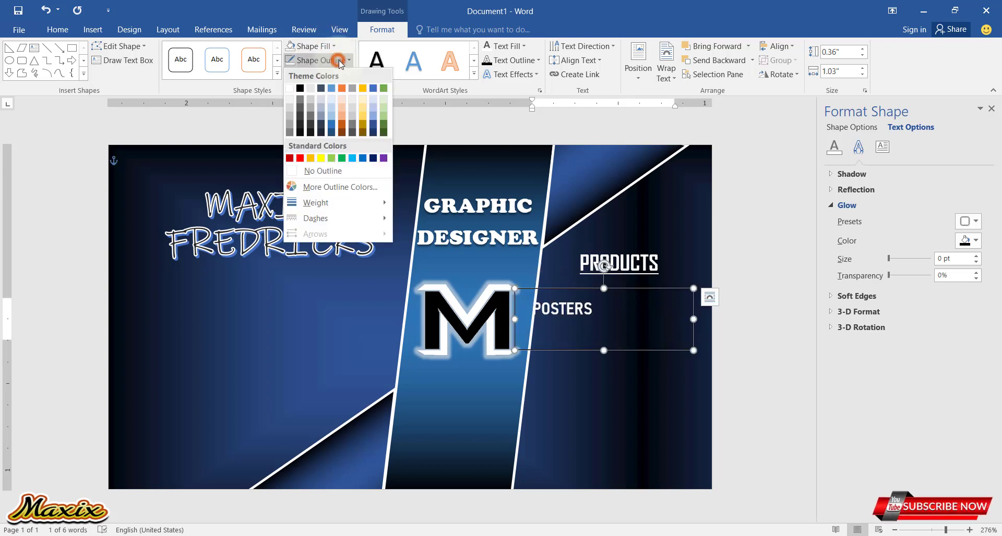
{"action": "left_click", "coordinate": [323, 172]}
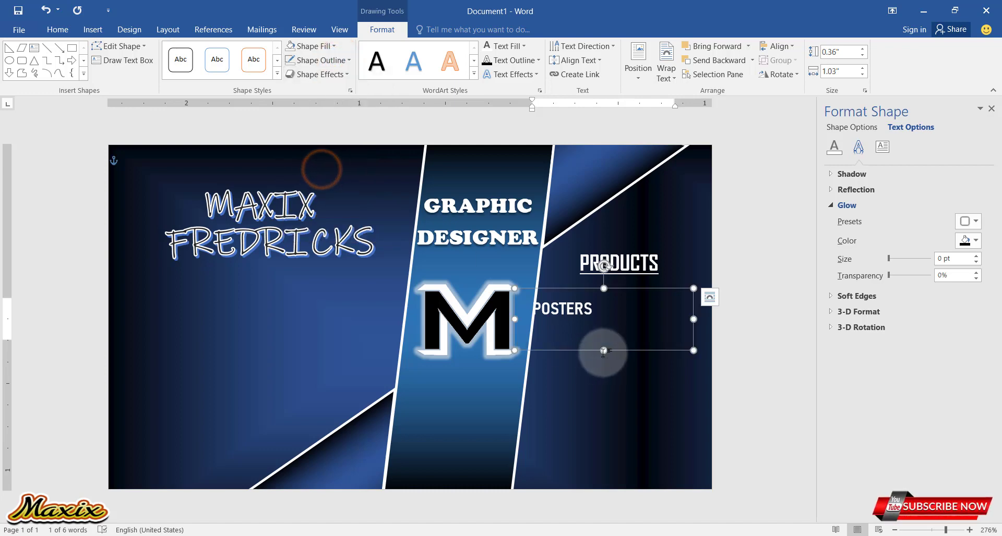
{"action": "left_click_drag", "start_coordinate": [604, 350], "coordinate": [600, 511]}
{"action": "left_click_drag", "start_coordinate": [611, 383], "coordinate": [611, 384]}
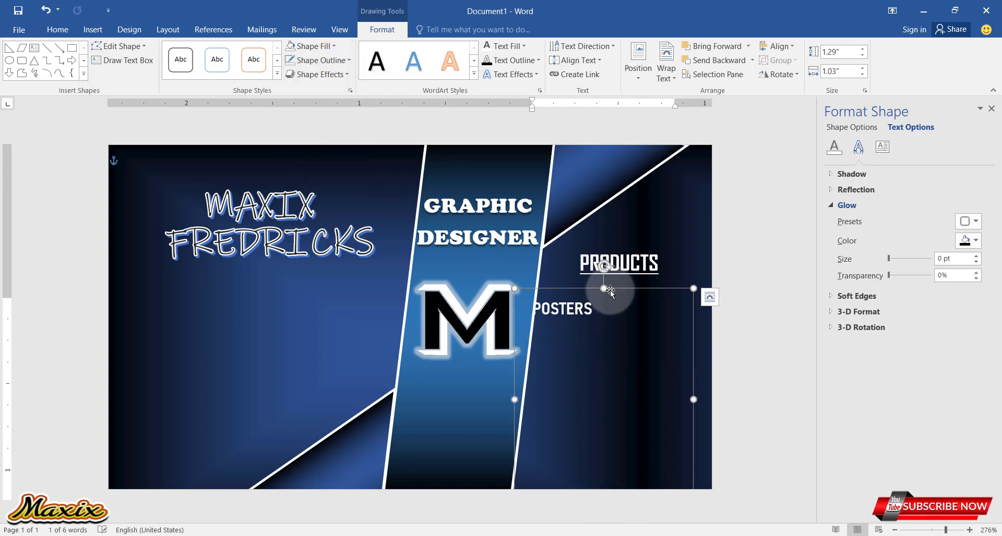
{"action": "left_click_drag", "start_coordinate": [609, 289], "coordinate": [617, 213]}
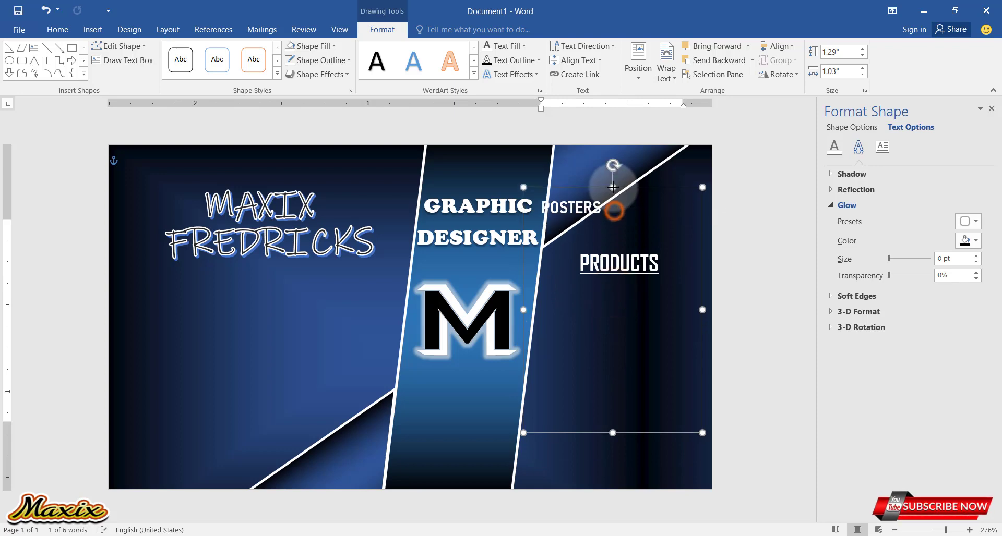
Add the remaining items through INVITATION CARDS and remove the space after each paragraph
{"action": "left_click", "coordinate": [617, 213]}
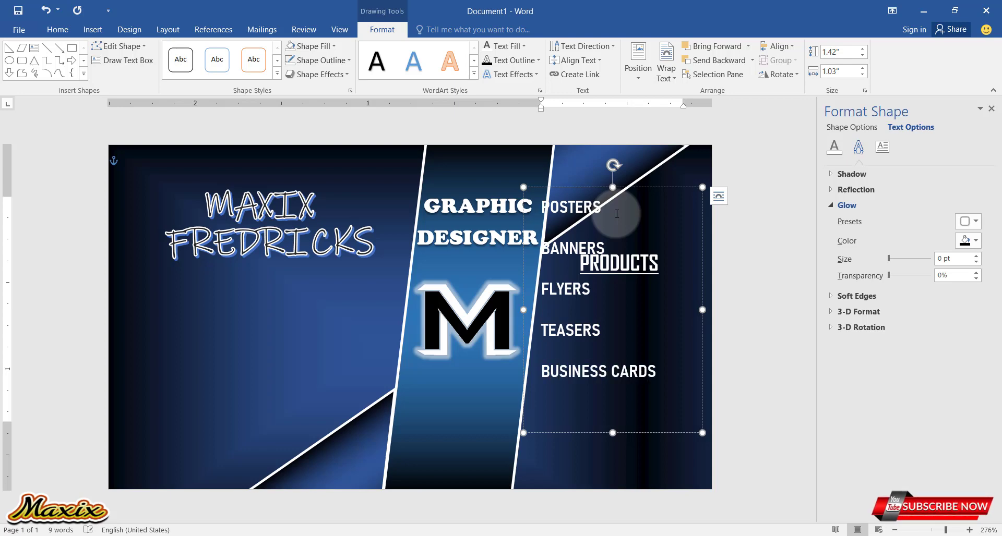
{"action": "key", "text": "Return"}
{"action": "type", "text": "INVITATION CARDS"}
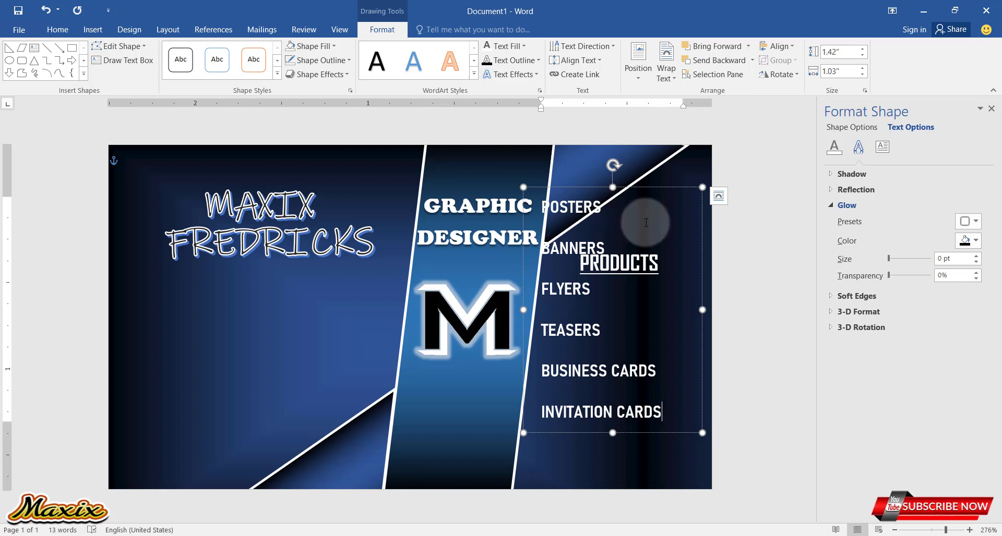
{"action": "left_click", "coordinate": [612, 346], "text": "ctrl"}
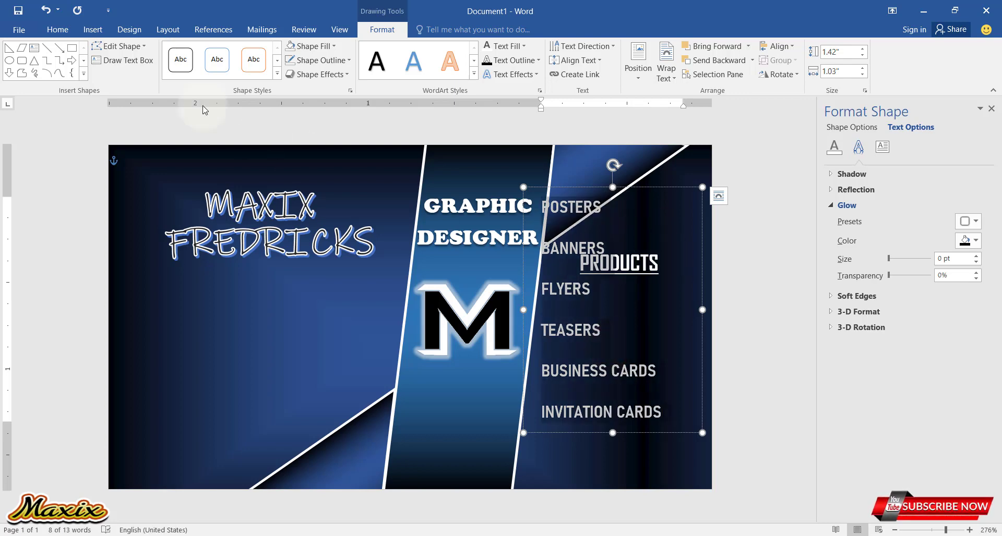
{"action": "left_click", "coordinate": [58, 29]}
{"action": "left_click", "coordinate": [326, 72]}
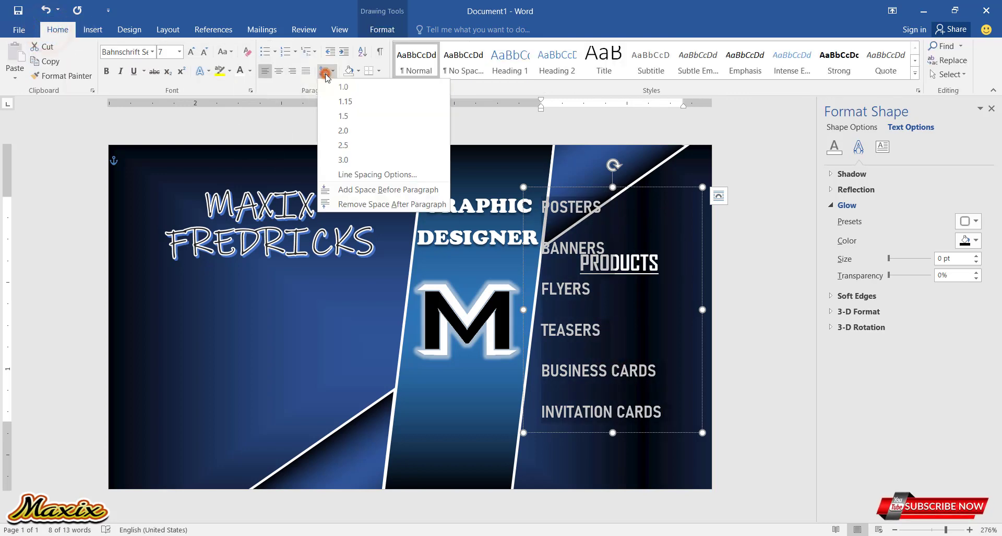
{"action": "left_click", "coordinate": [354, 204]}
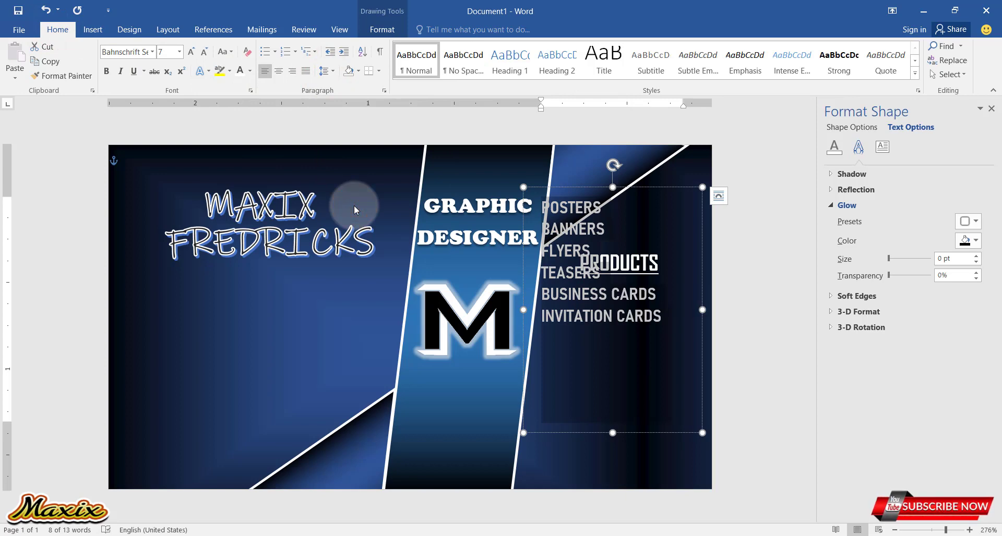
Position the list box directly under PRODUCTS and shorten it from the bottom
{"action": "left_click", "coordinate": [625, 187]}
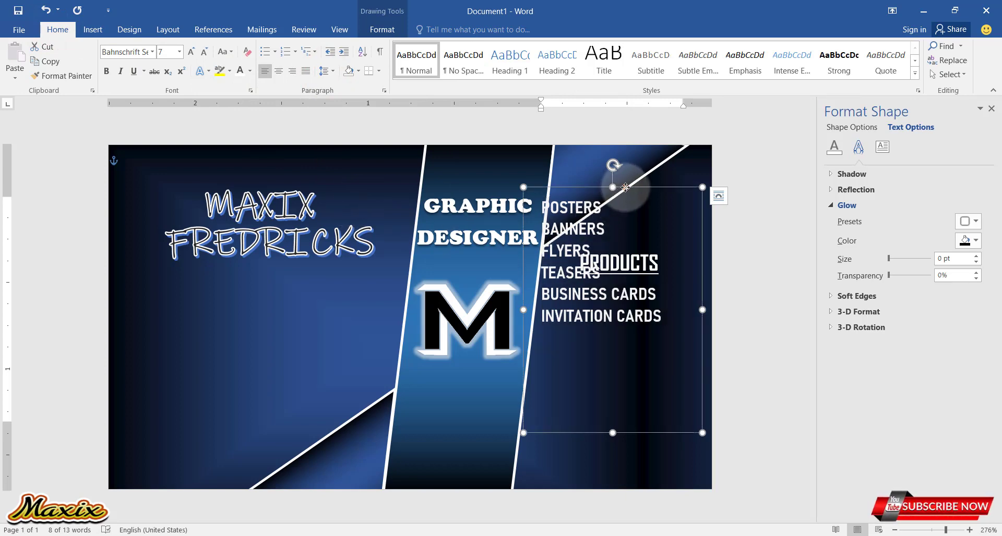
{"action": "left_click_drag", "start_coordinate": [625, 187], "coordinate": [661, 273]}
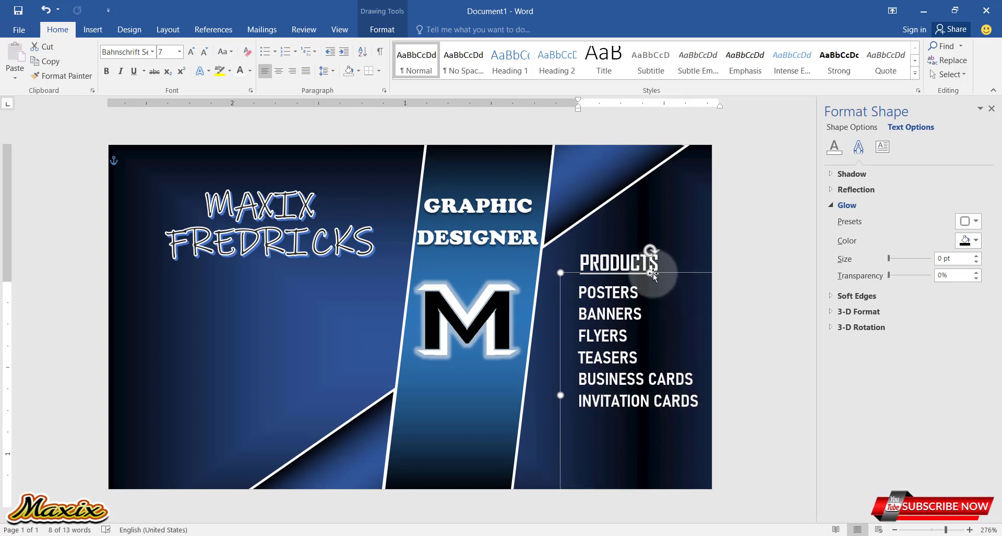
{"action": "left_click_drag", "start_coordinate": [651, 272], "coordinate": [651, 350]}
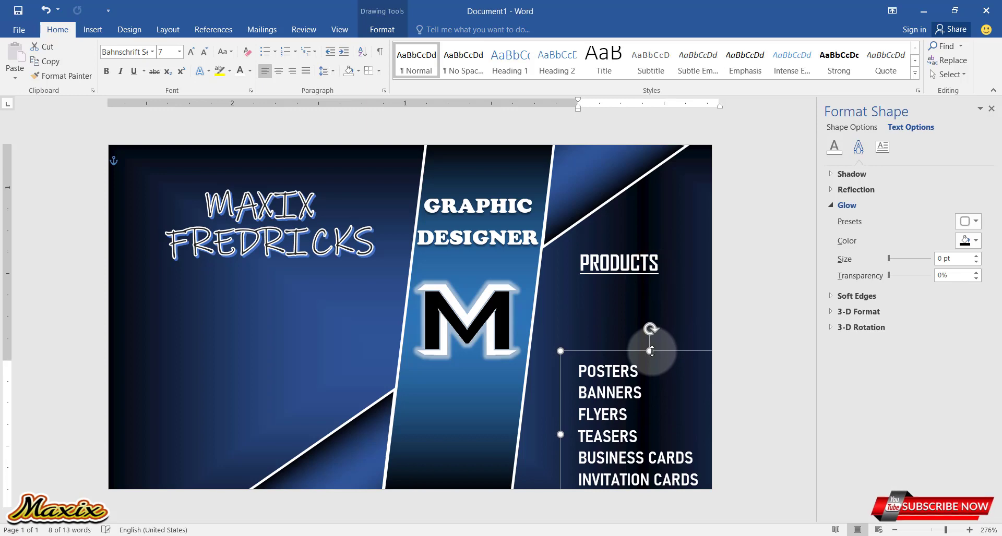
{"action": "left_click_drag", "start_coordinate": [653, 318], "coordinate": [647, 239]}
{"action": "left_click_drag", "start_coordinate": [645, 438], "coordinate": [643, 420]}
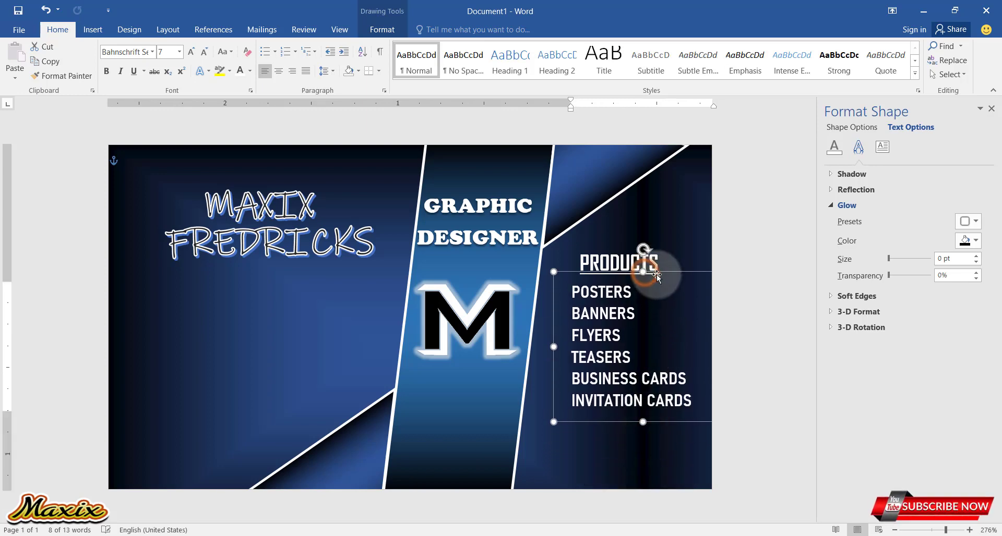
{"action": "left_click_drag", "start_coordinate": [662, 276], "coordinate": [665, 281]}
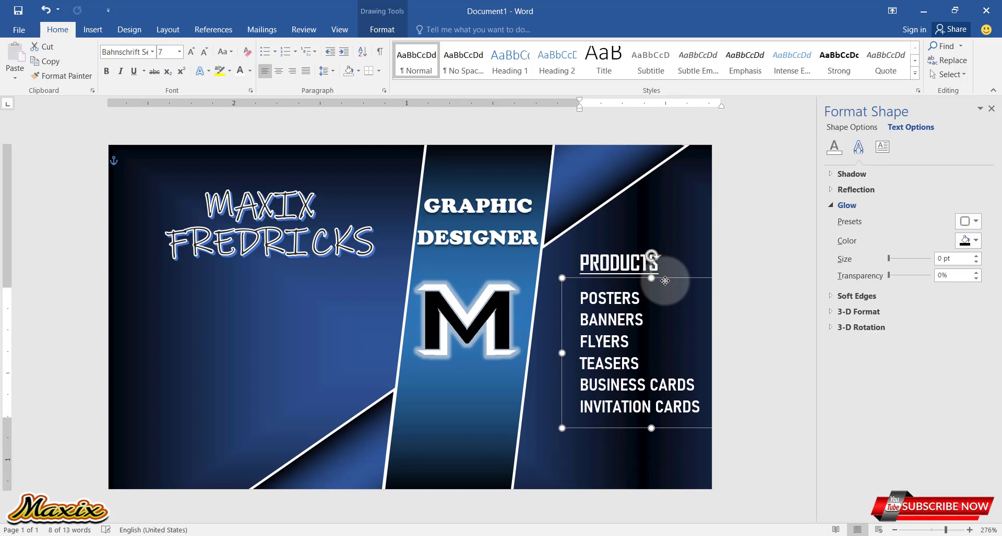
{"action": "left_click", "coordinate": [681, 228]}
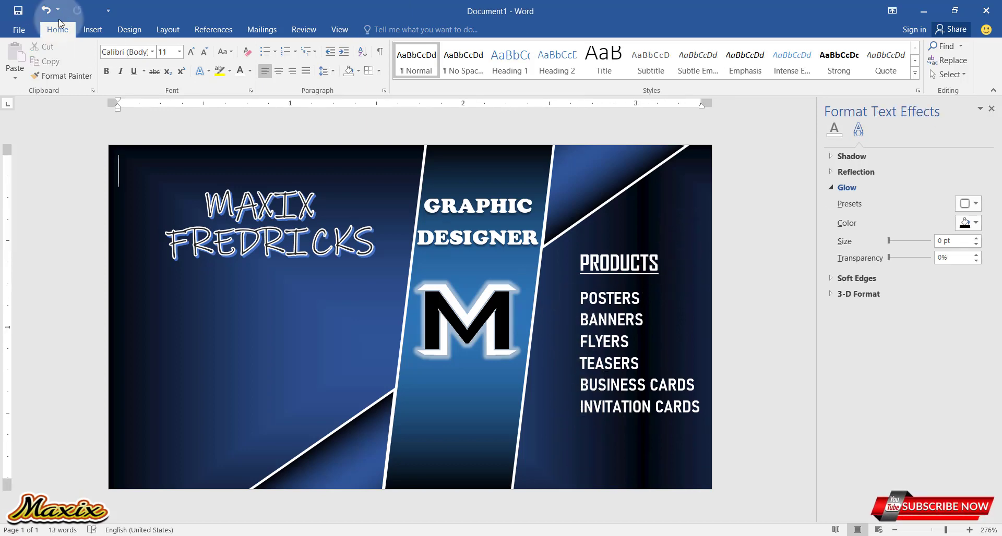
Insert an arrow shape with no outline and a white fill
{"action": "left_click", "coordinate": [93, 29]}
{"action": "left_click", "coordinate": [186, 74]}
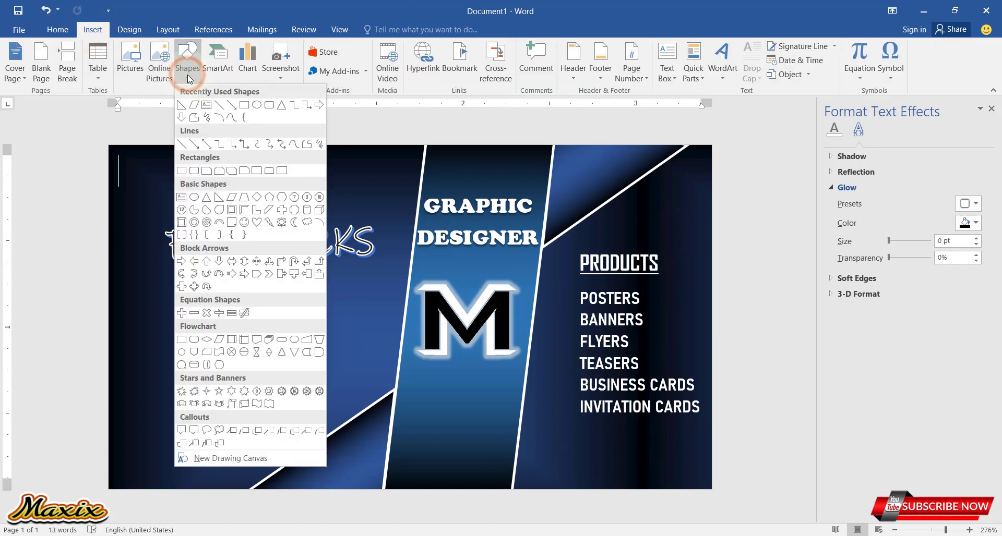
{"action": "left_click", "coordinate": [269, 274]}
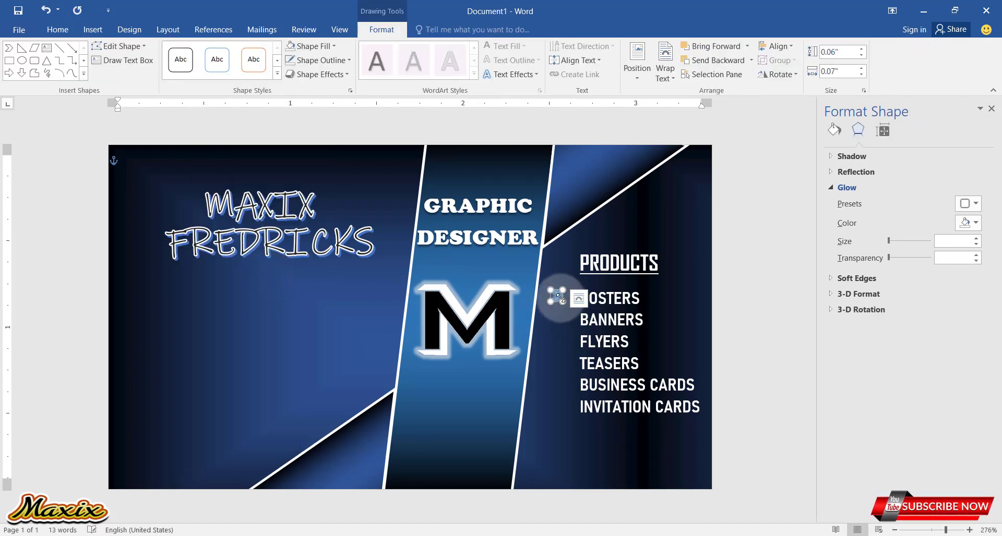
{"action": "left_click", "coordinate": [342, 60]}
{"action": "left_click", "coordinate": [326, 171]}
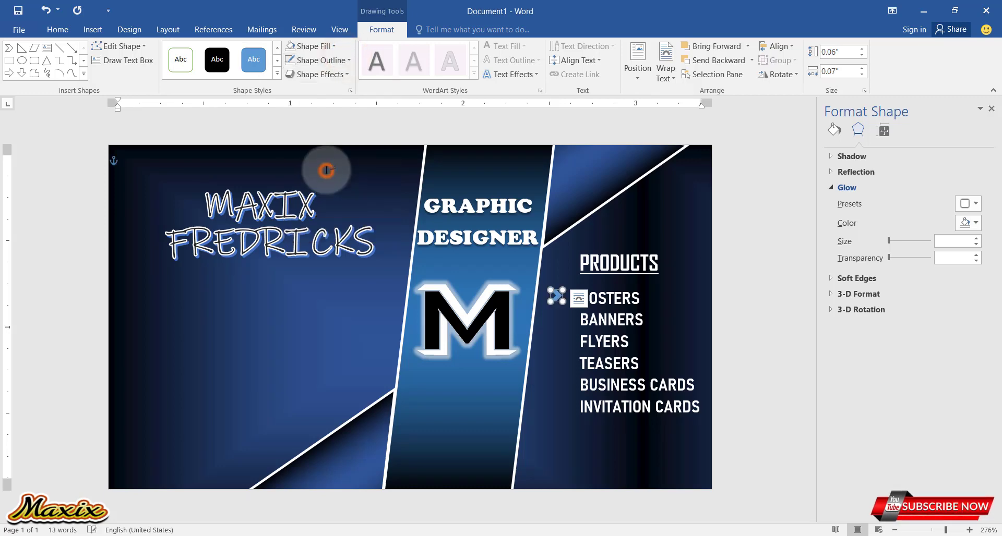
{"action": "left_click", "coordinate": [334, 46]}
{"action": "left_click", "coordinate": [291, 74]}
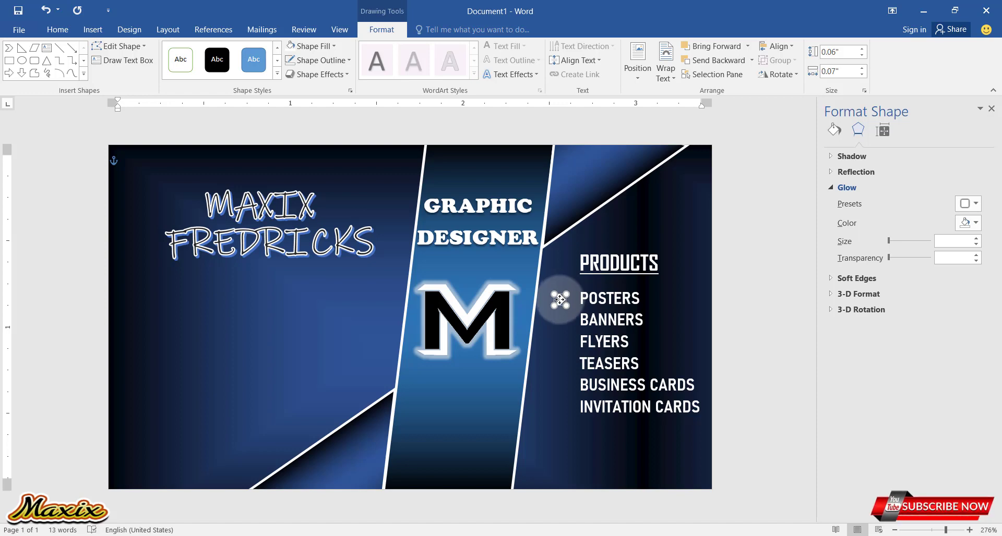
Copy the arrow beside BANNERS, FLYERS, TEASERS, BUSINESS CARDS and INVITATION CARDS
{"action": "left_click", "coordinate": [666, 299]}
{"action": "left_click", "coordinate": [549, 440]}
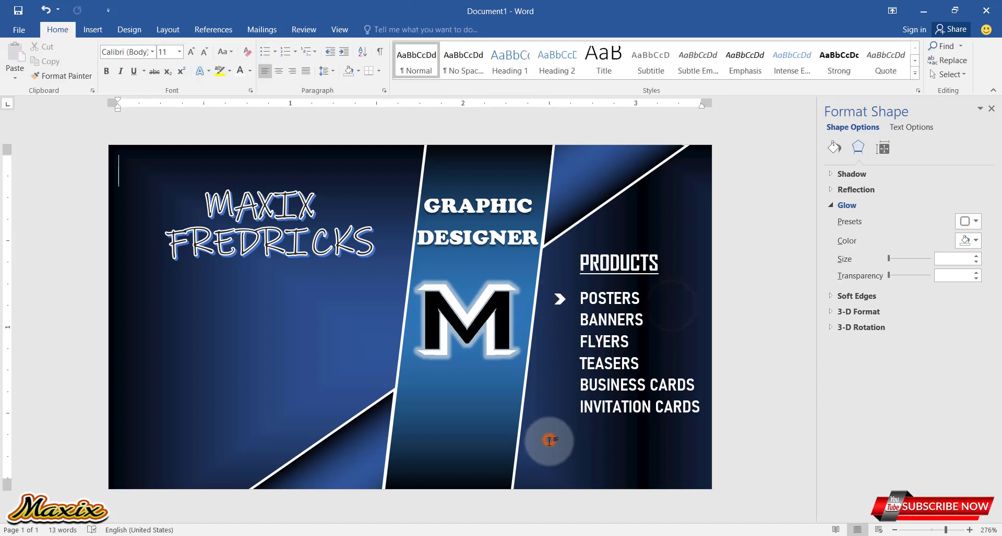
{"action": "left_click", "coordinate": [559, 300]}
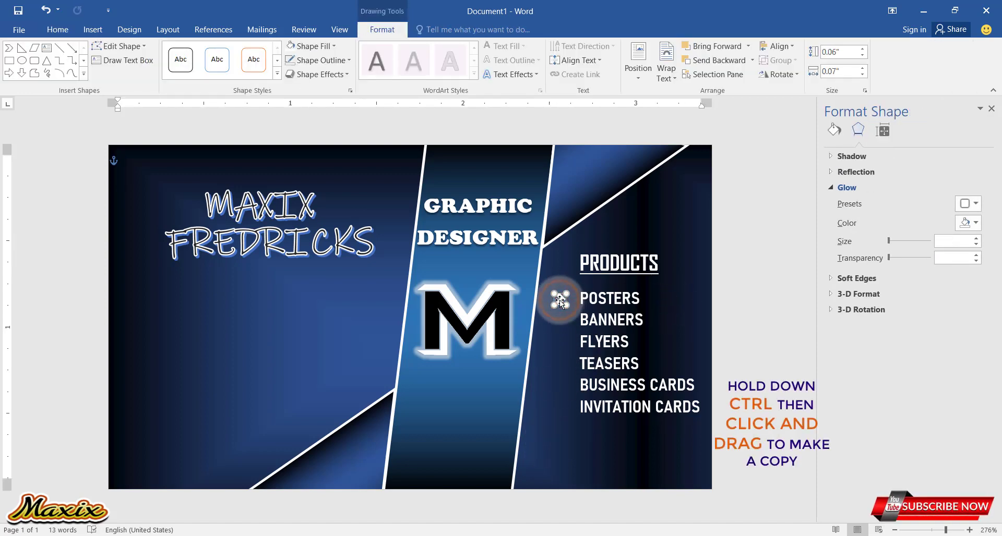
{"action": "left_click", "coordinate": [543, 428]}
{"action": "left_click", "coordinate": [559, 300]}
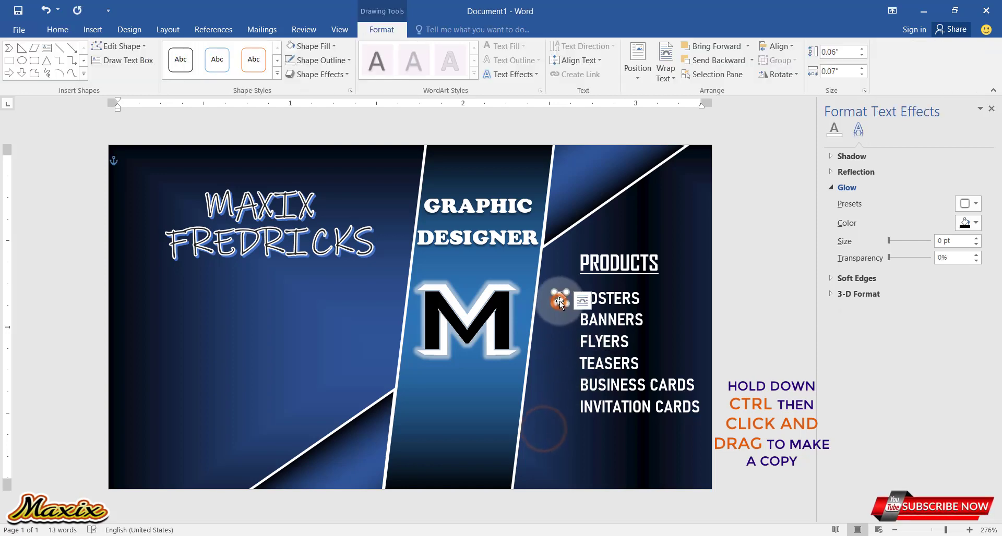
{"action": "left_click_drag", "start_coordinate": [562, 304], "coordinate": [570, 327]}
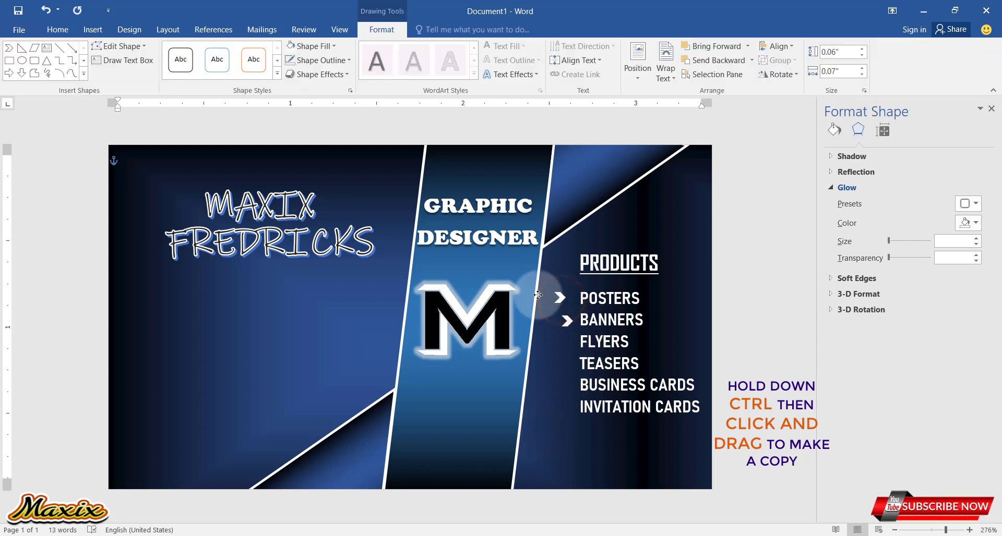
{"action": "left_click", "coordinate": [559, 297], "text": "shift"}
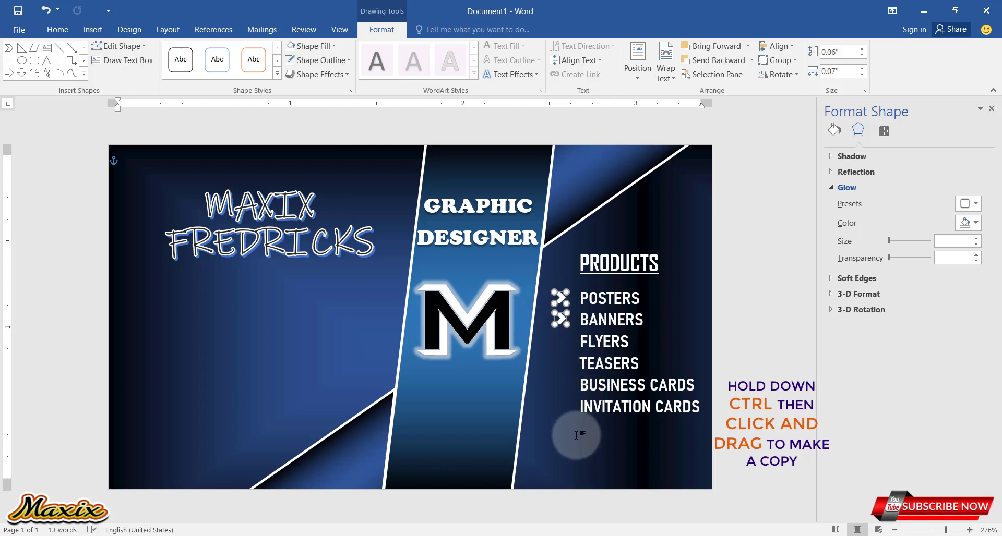
{"action": "left_click_drag", "start_coordinate": [564, 325], "coordinate": [562, 358]}
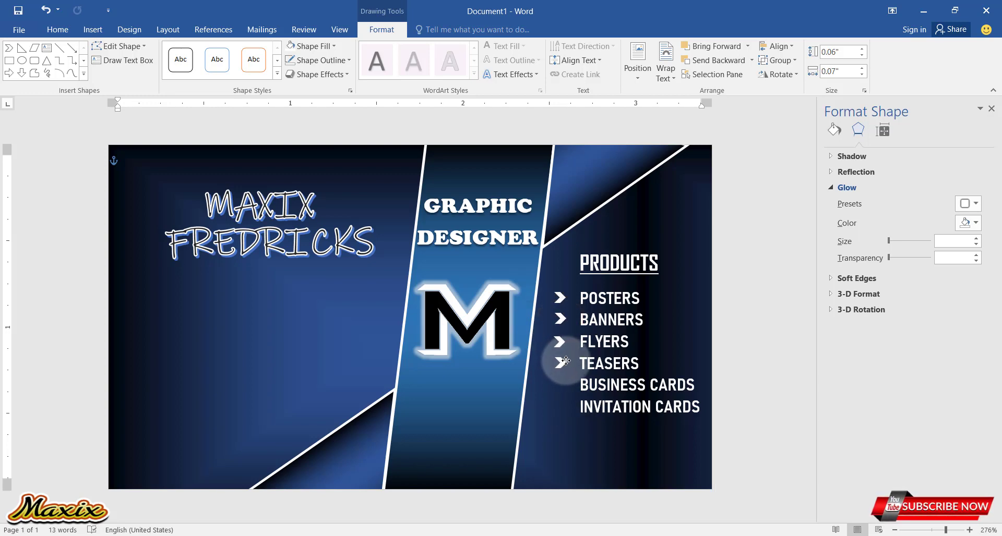
{"action": "left_click", "coordinate": [559, 373]}
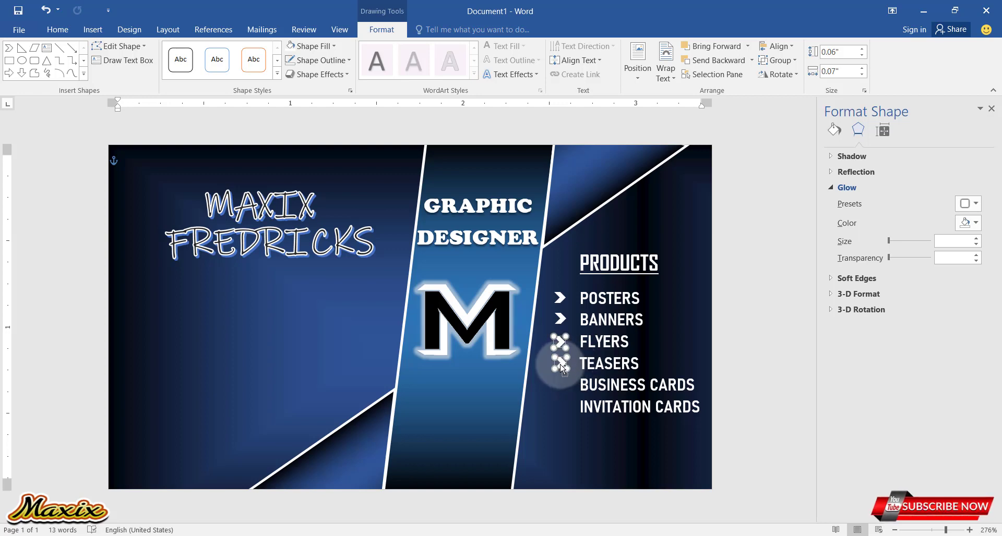
{"action": "left_click_drag", "start_coordinate": [563, 368], "coordinate": [562, 404]}
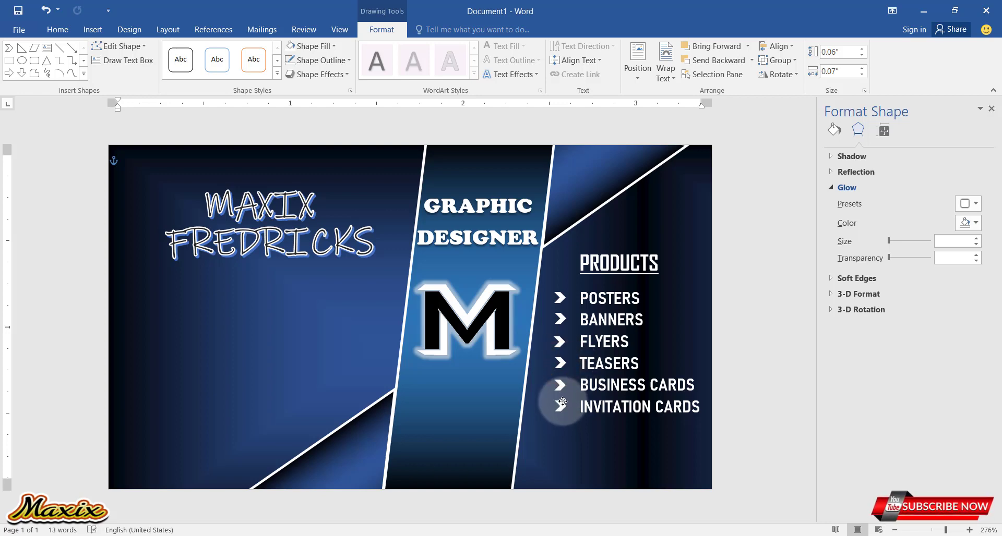
{"action": "left_click", "coordinate": [604, 442]}
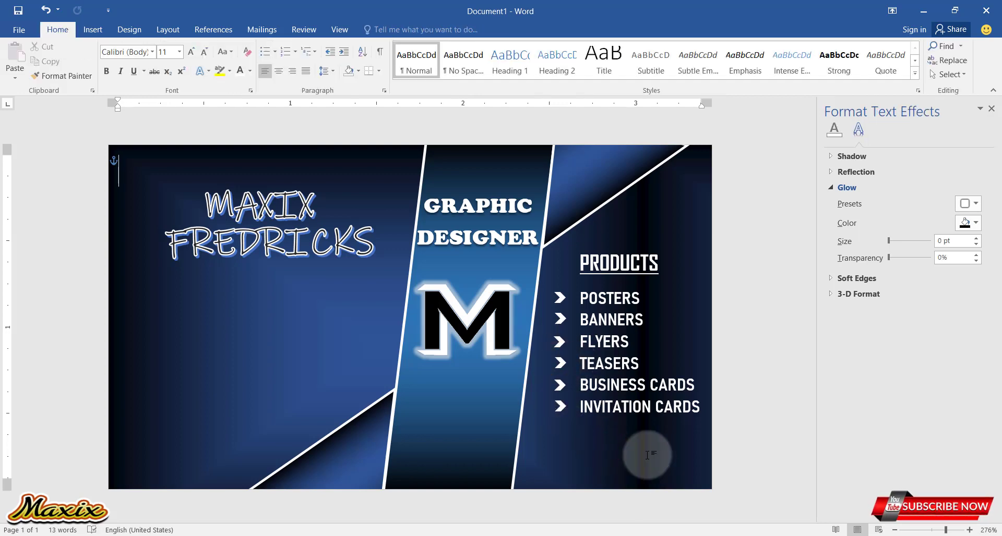
{"action": "left_click", "coordinate": [93, 30]}
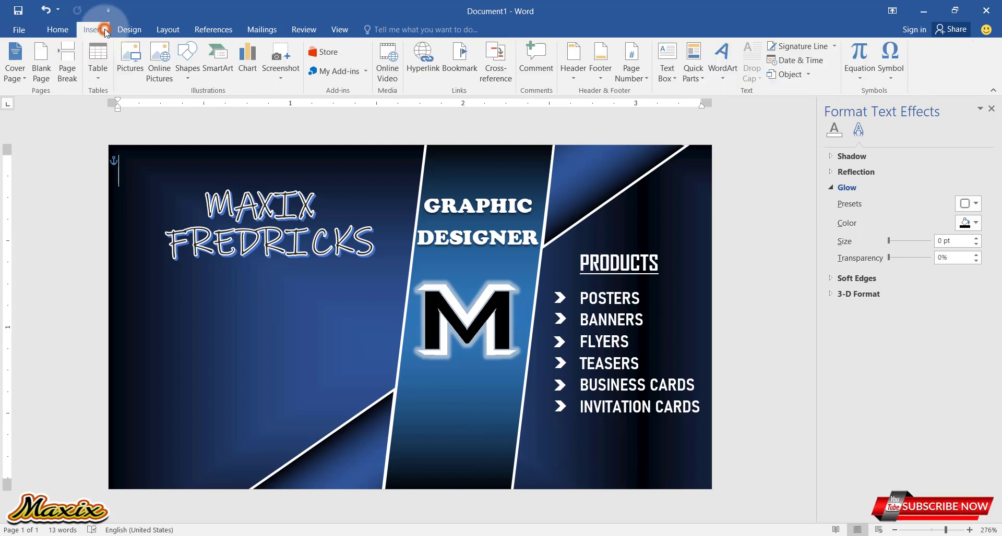
{"action": "left_click", "coordinate": [197, 79]}
{"action": "left_click", "coordinate": [218, 110]}
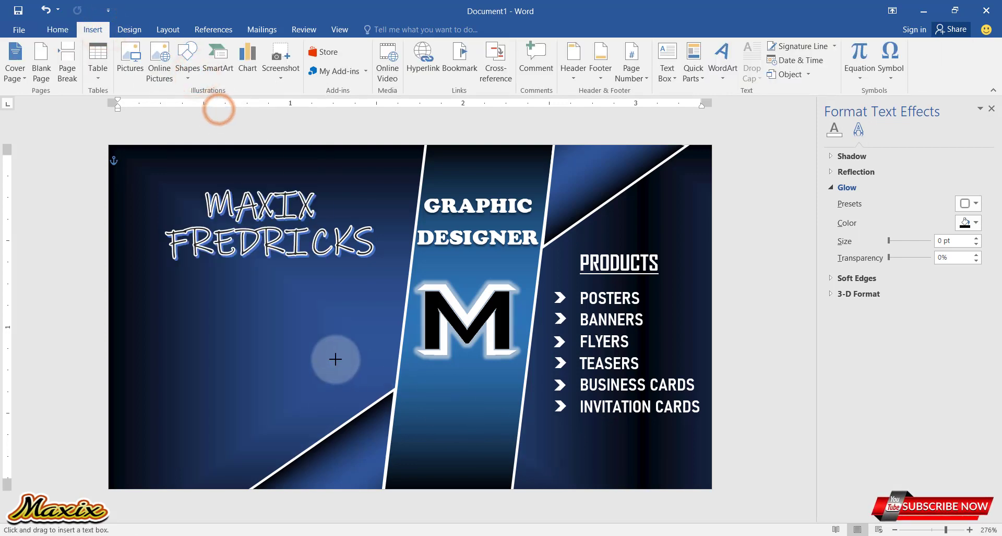
{"action": "mouse_move", "coordinate": [290, 337]}
{"action": "left_mouse_down"}
{"action": "mouse_move", "coordinate": [652, 491]}
{"action": "mouse_move", "coordinate": [656, 450]}
{"action": "left_mouse_up"}
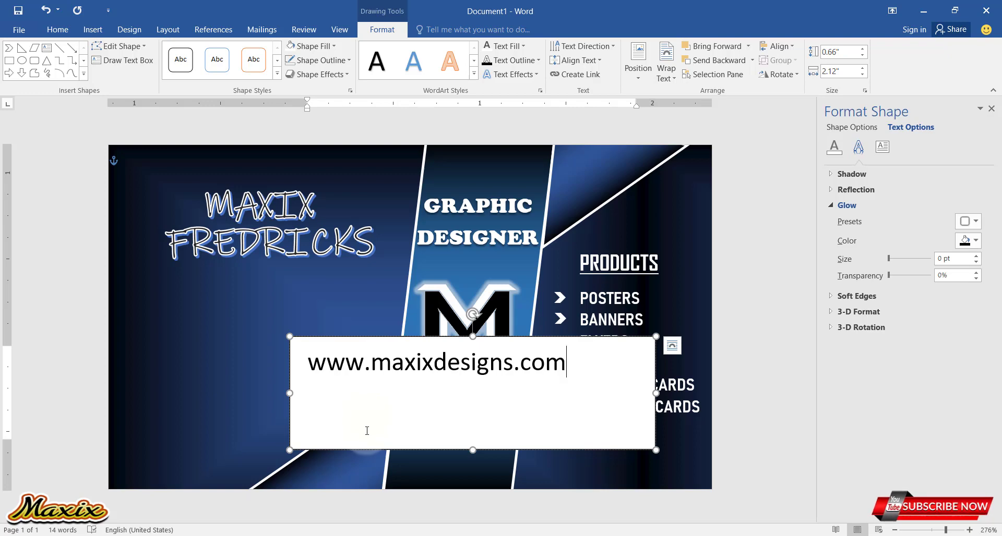
{"action": "triple_click", "coordinate": [380, 372]}
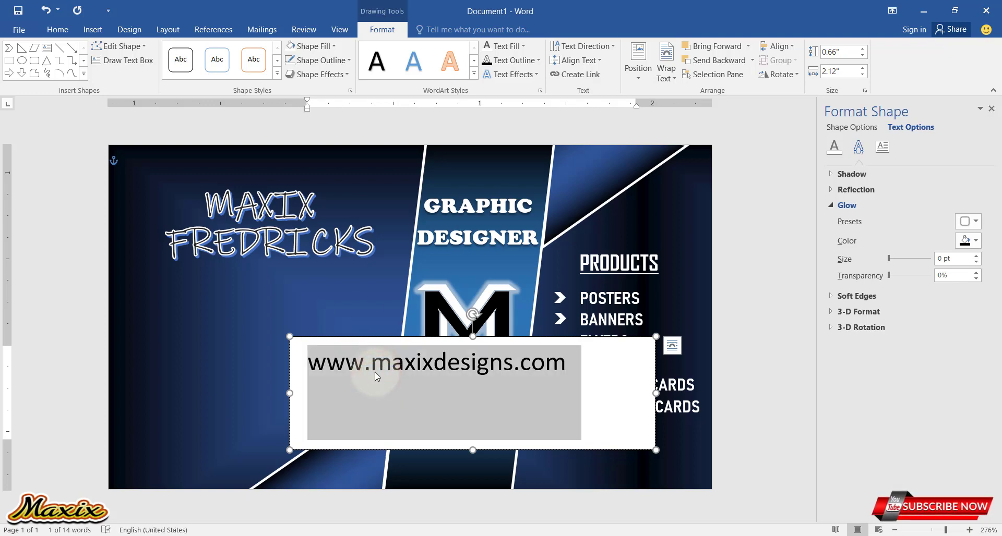
{"action": "left_click", "coordinate": [332, 46]}
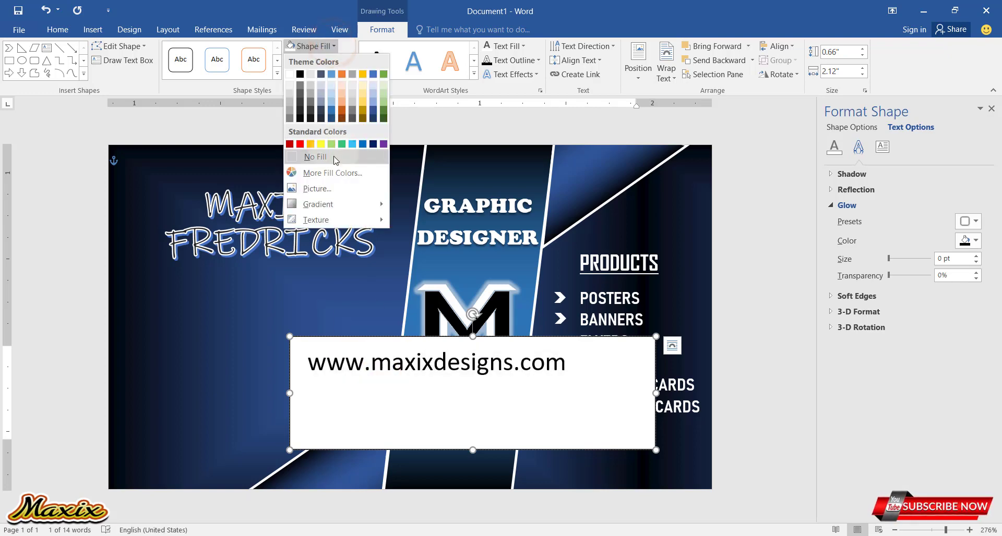
{"action": "left_click", "coordinate": [315, 157]}
{"action": "left_click", "coordinate": [338, 60]}
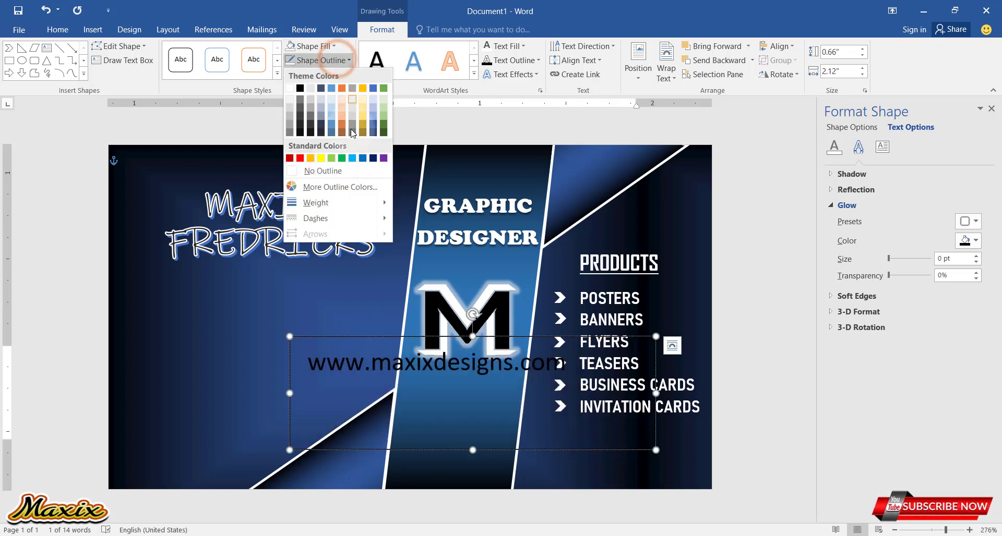
{"action": "left_click", "coordinate": [345, 167]}
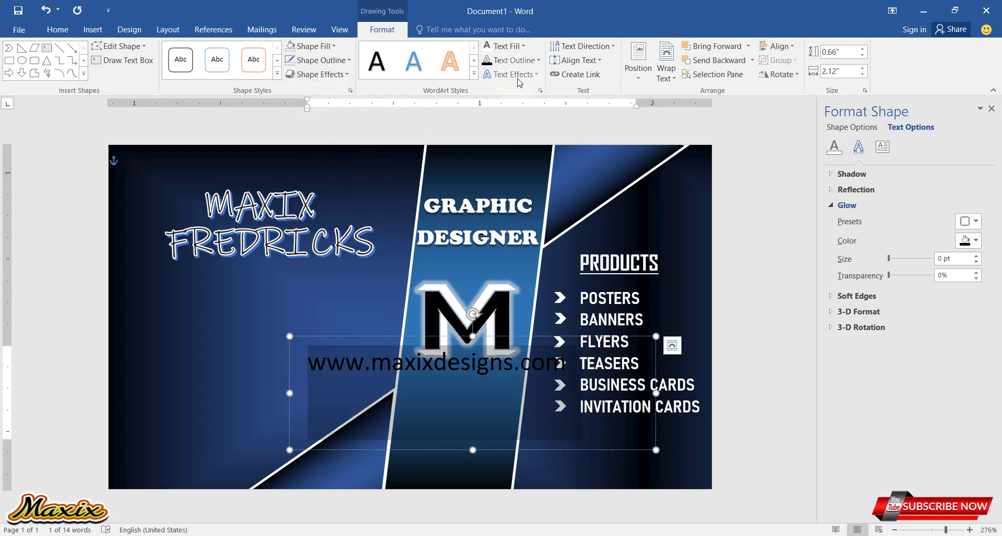
Make the URL text white with a 5 pt dark glow
{"action": "left_click", "coordinate": [520, 46]}
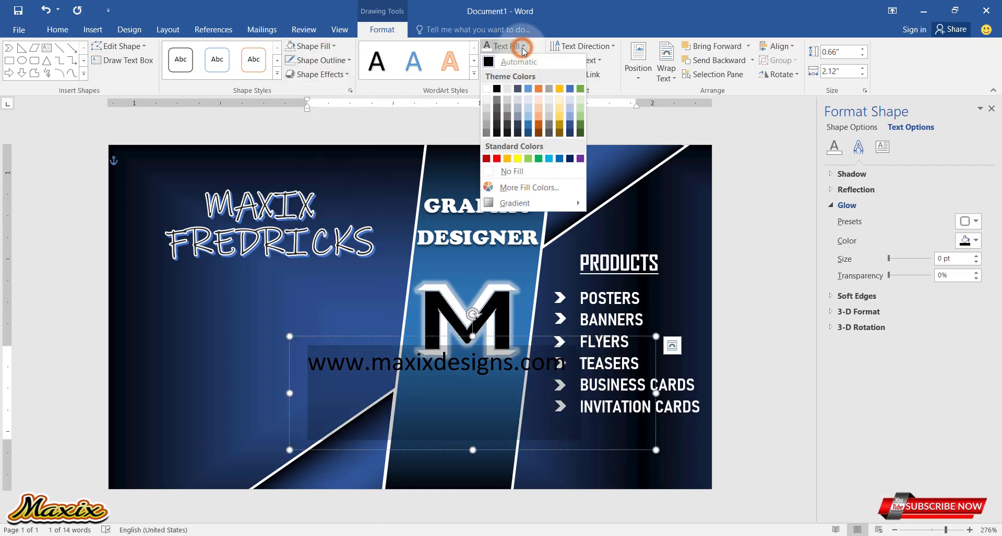
{"action": "left_click", "coordinate": [486, 89]}
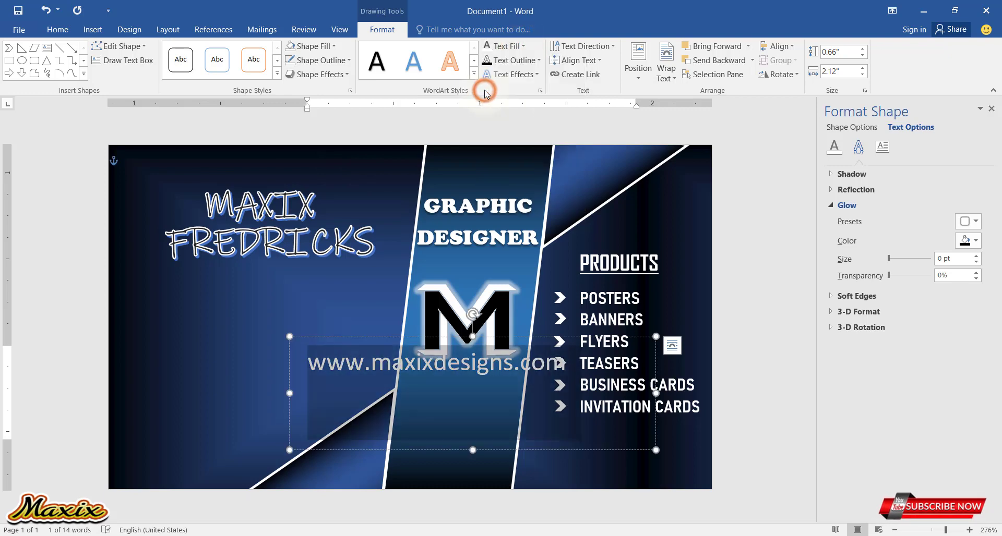
{"action": "left_click", "coordinate": [536, 74]}
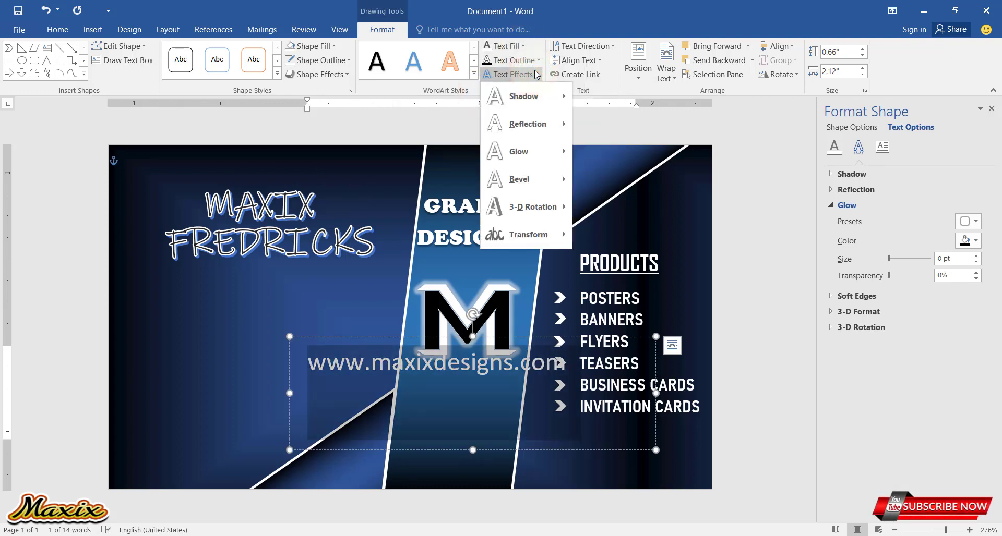
{"action": "mouse_move", "coordinate": [539, 151]}
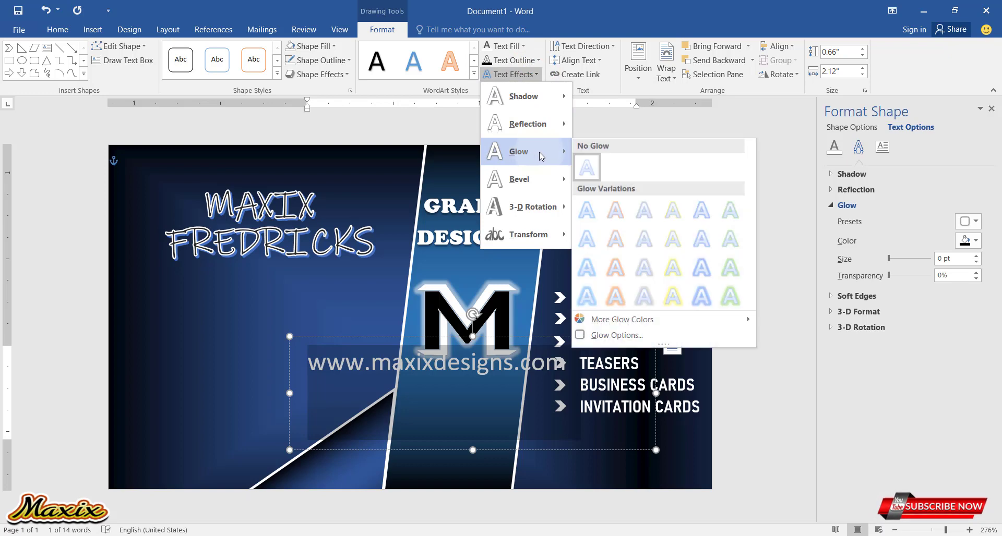
{"action": "left_click", "coordinate": [659, 335]}
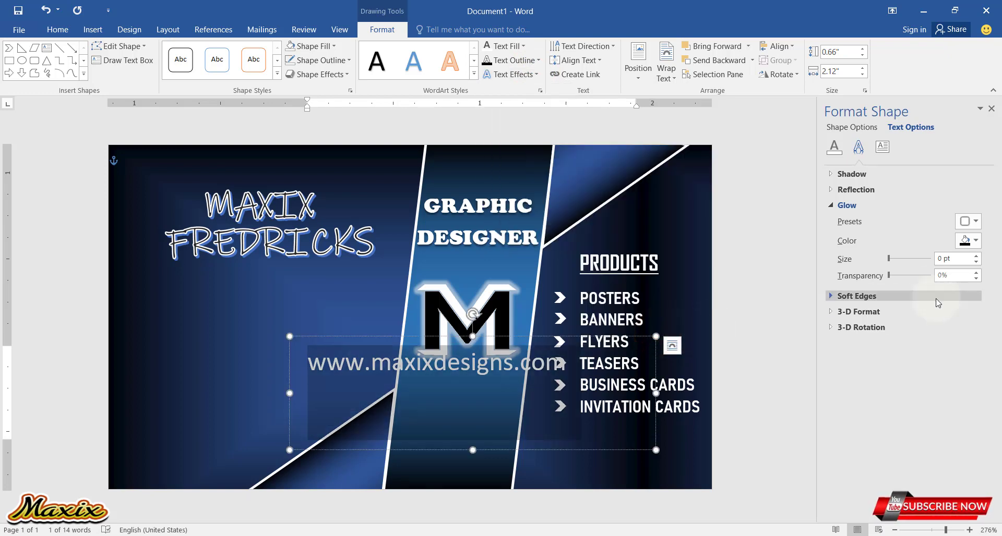
{"action": "left_click", "coordinate": [975, 256]}
{"action": "left_click", "coordinate": [975, 255]}
{"action": "left_click", "coordinate": [975, 256]}
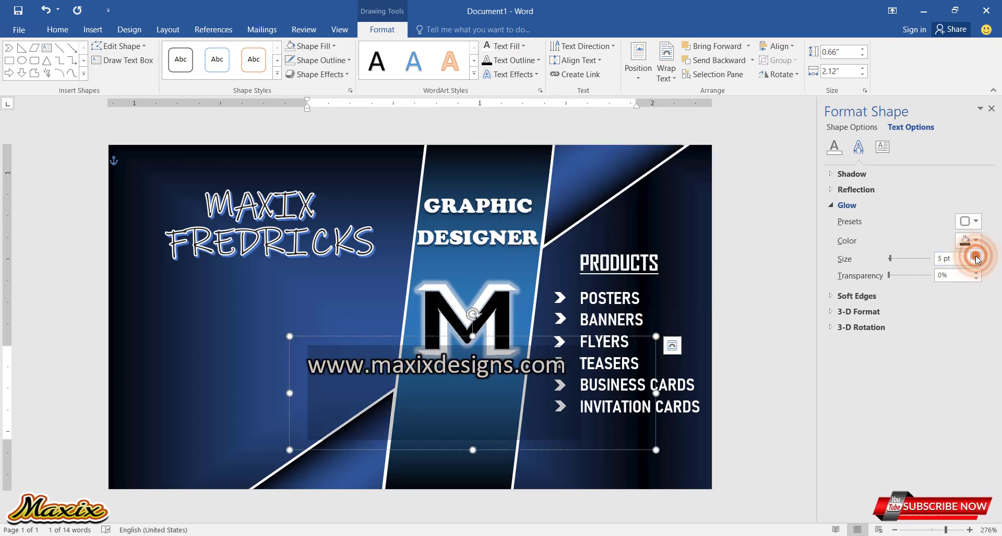
{"action": "left_click", "coordinate": [976, 263]}
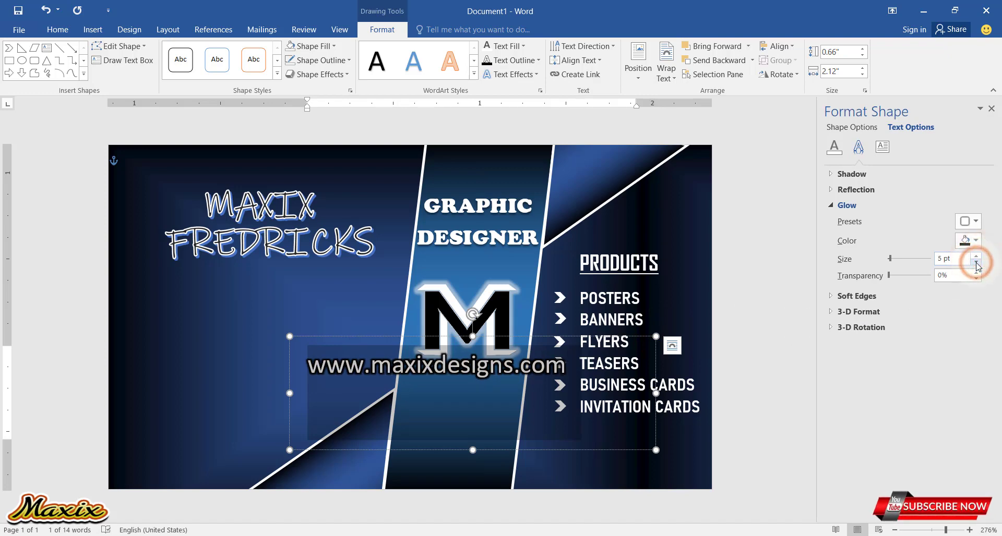
{"action": "left_click", "coordinate": [971, 240]}
{"action": "left_click", "coordinate": [912, 271]}
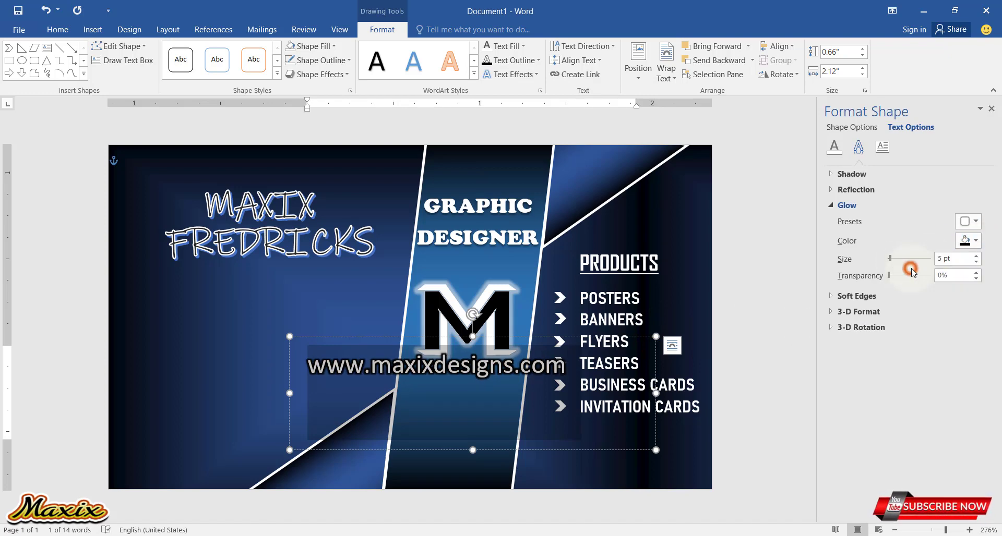
{"action": "left_click", "coordinate": [380, 274]}
{"action": "left_click", "coordinate": [323, 365]}
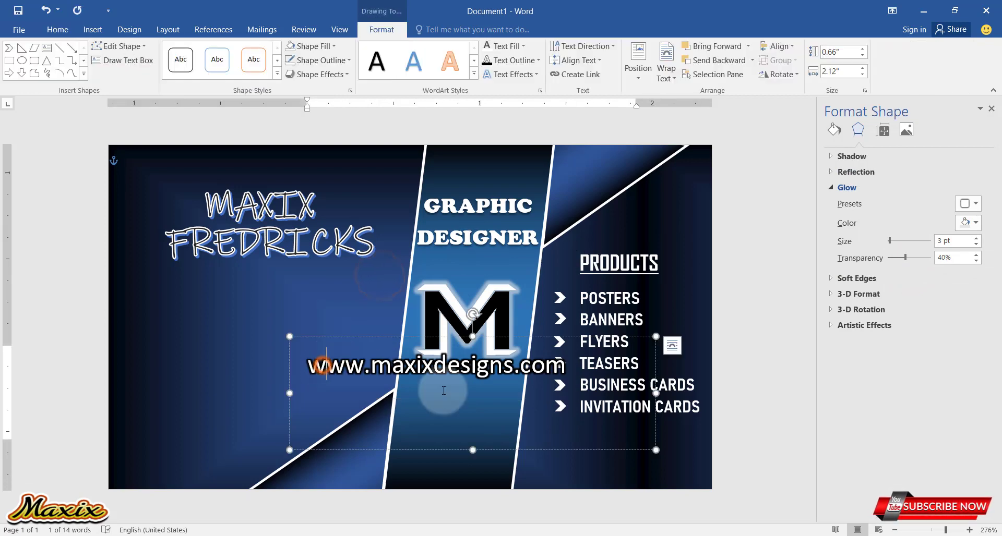
{"action": "left_click", "coordinate": [475, 451]}
{"action": "left_click", "coordinate": [343, 357]}
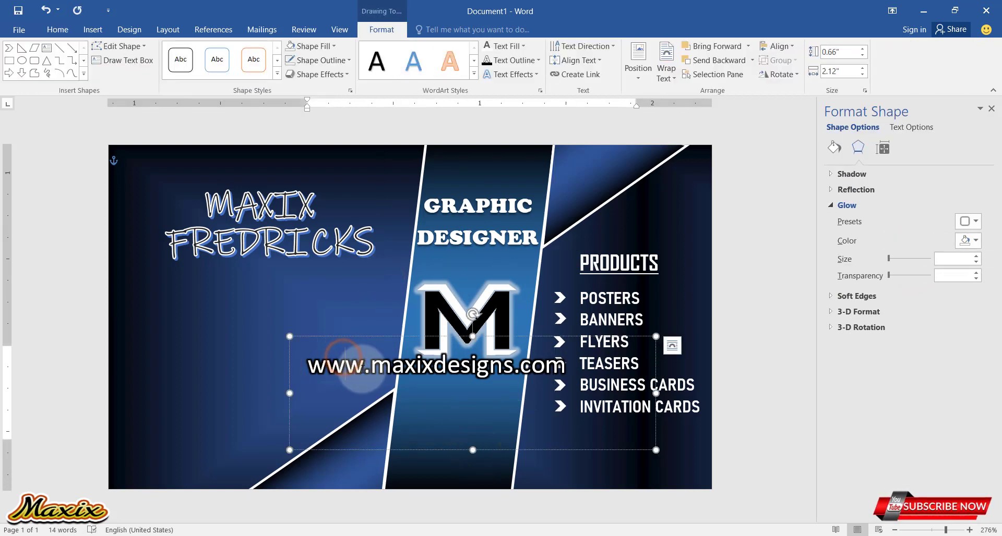
{"action": "double_click", "coordinate": [363, 368]}
{"action": "left_click", "coordinate": [62, 29]}
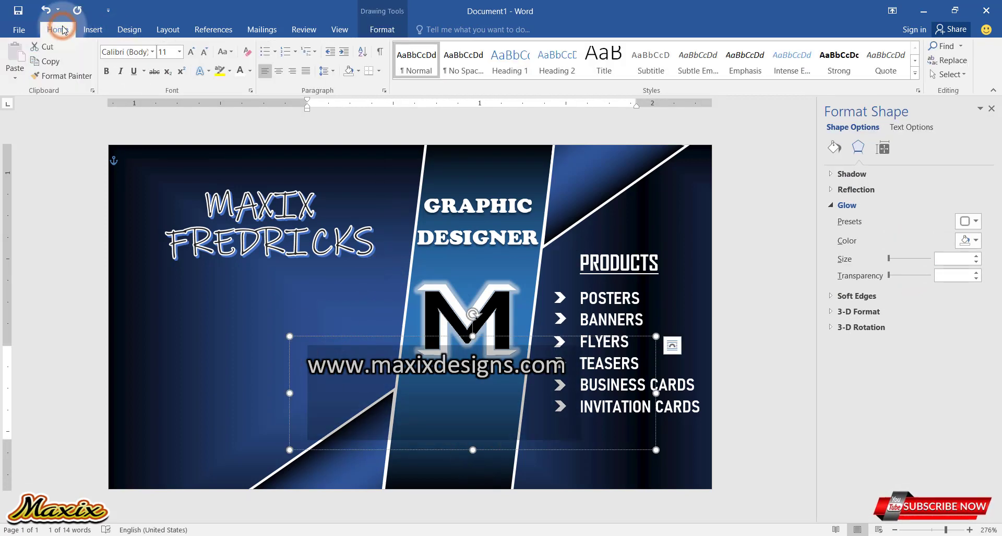
Shrink the URL to 7 pt, shrink its box, and move it to the bottom-right corner
{"action": "left_click", "coordinate": [152, 51]}
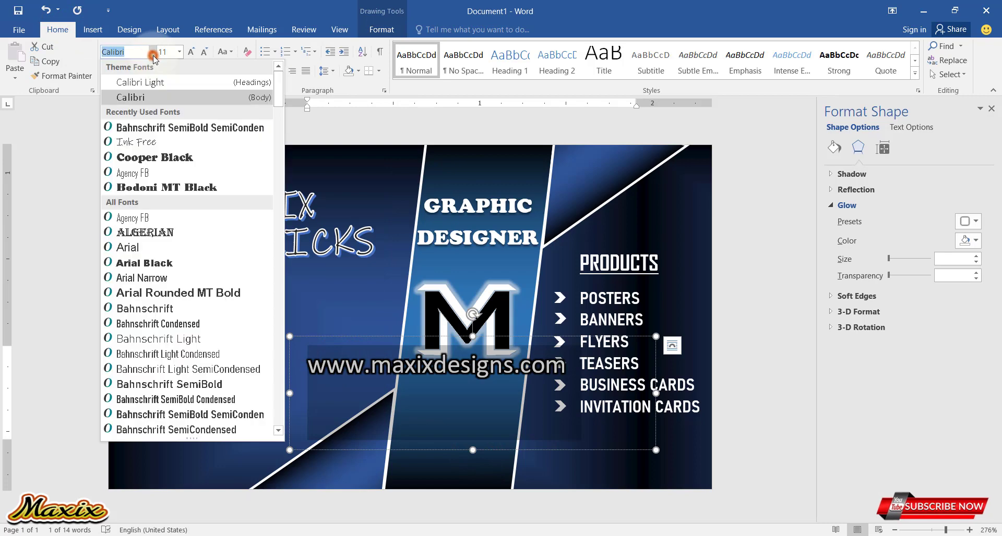
{"action": "left_click", "coordinate": [156, 97]}
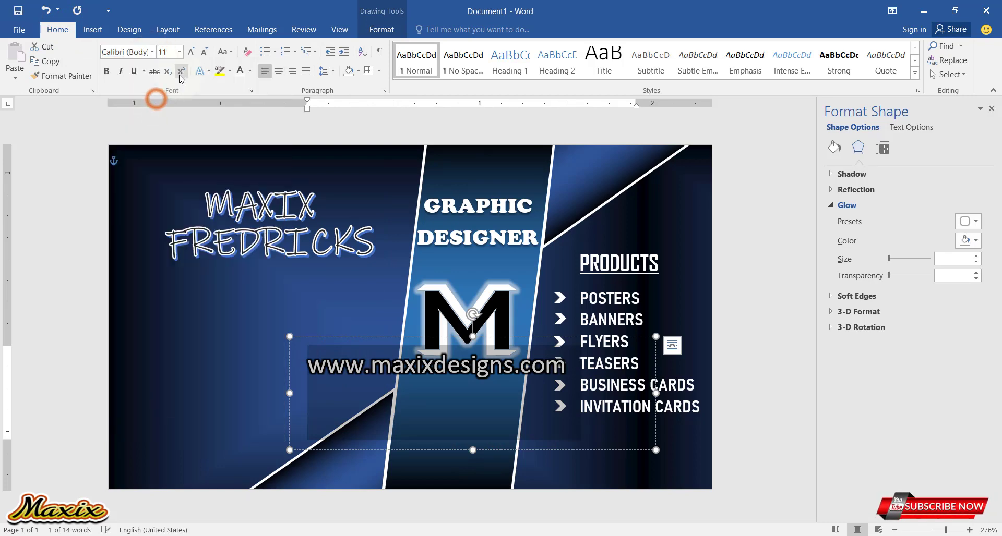
{"action": "left_click", "coordinate": [205, 53]}
{"action": "left_click", "coordinate": [205, 53]}
{"action": "left_click", "coordinate": [205, 54]}
{"action": "left_click", "coordinate": [205, 54]}
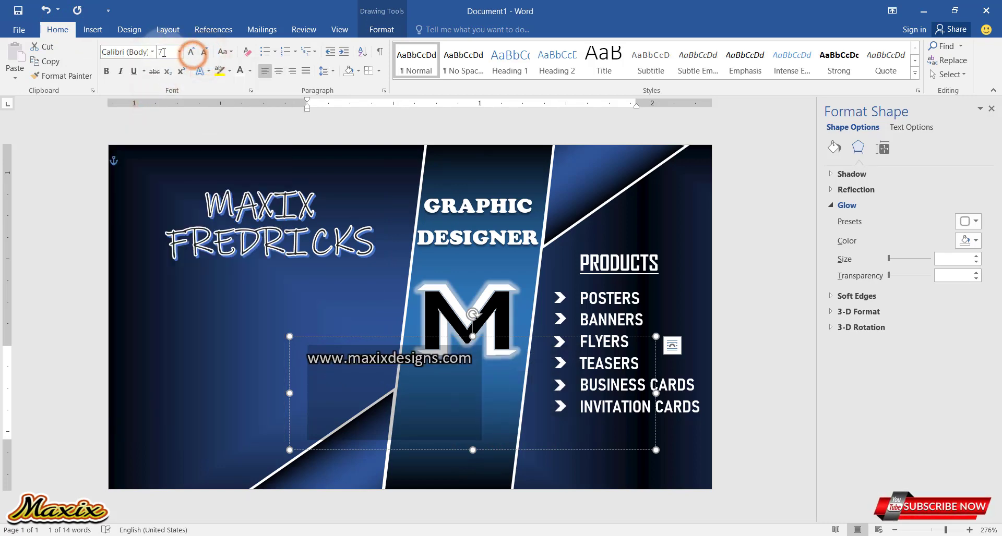
{"action": "left_click_drag", "start_coordinate": [656, 449], "coordinate": [485, 376]}
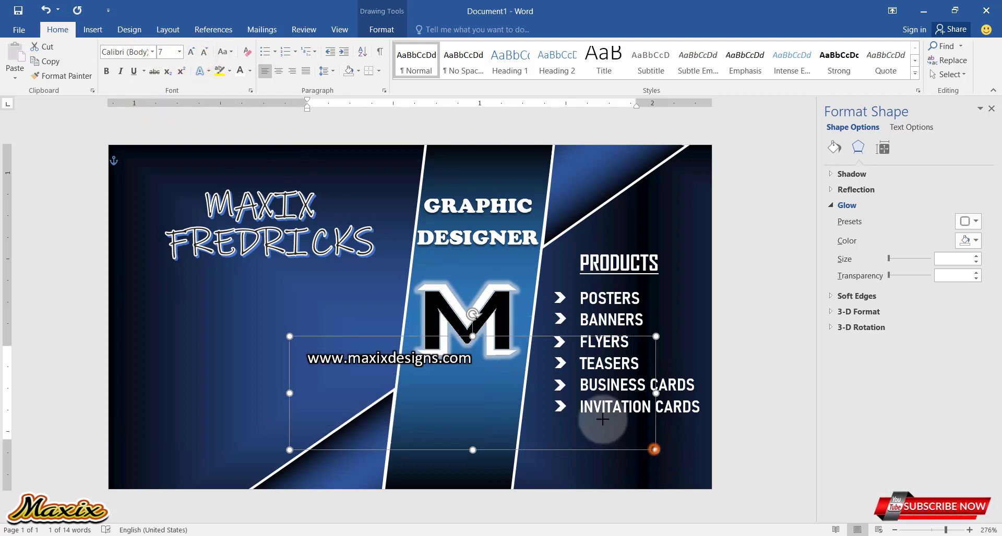
{"action": "mouse_move", "coordinate": [458, 336]}
{"action": "left_mouse_down"}
{"action": "mouse_move", "coordinate": [678, 458]}
{"action": "mouse_move", "coordinate": [678, 447]}
{"action": "left_mouse_up"}
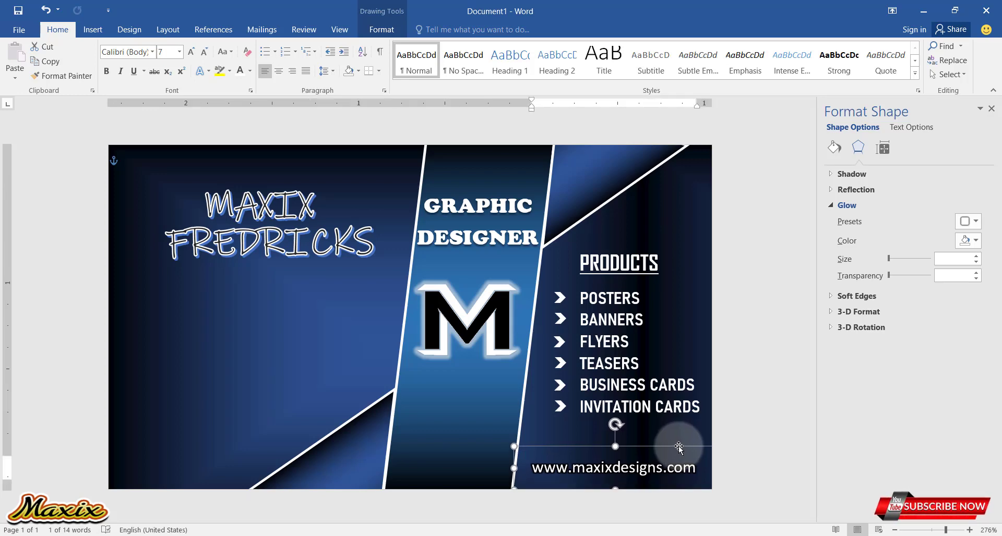
{"action": "left_click", "coordinate": [336, 376]}
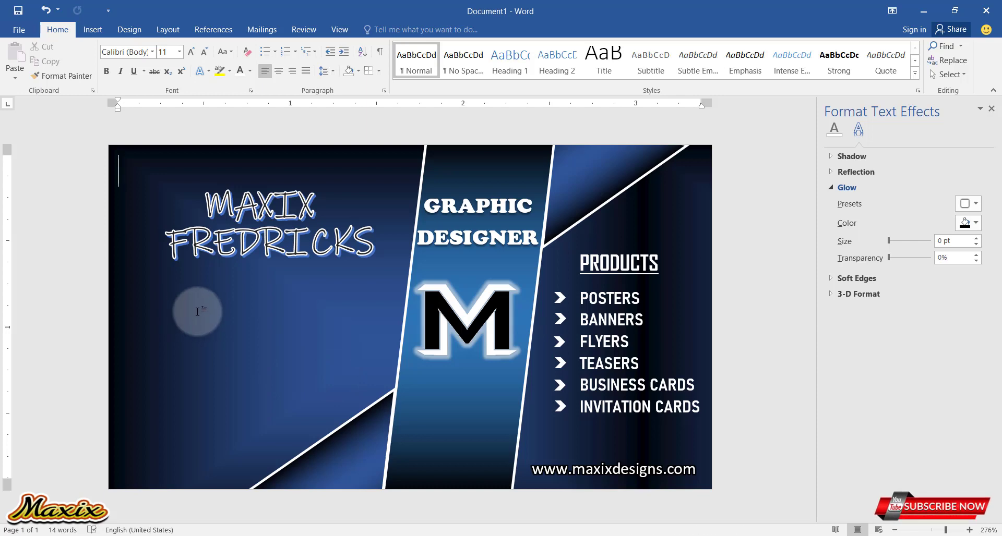
Draw a rectangle on the card's left, widen it leftward, and type the phone number inside
{"action": "left_click", "coordinate": [93, 29]}
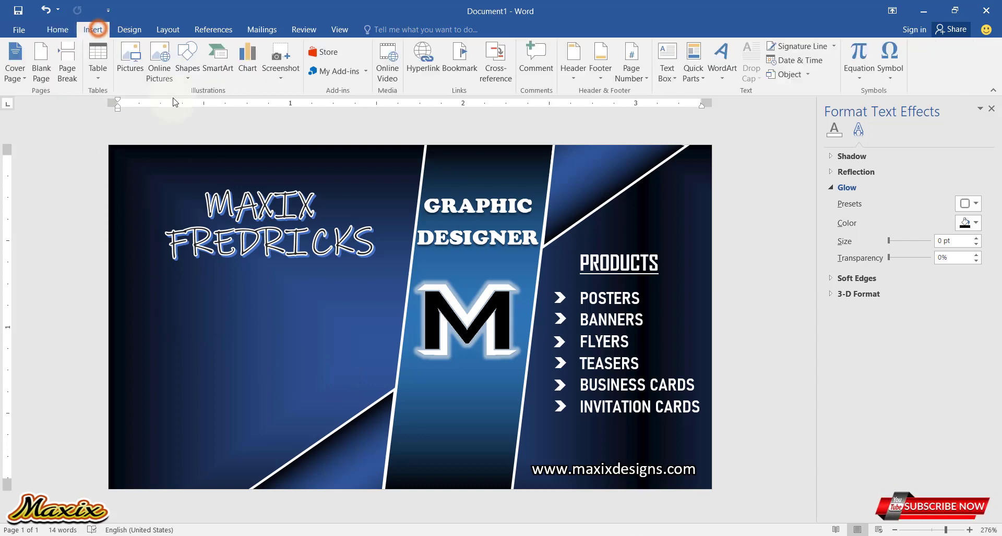
{"action": "left_click", "coordinate": [195, 78]}
{"action": "left_click", "coordinate": [190, 131]}
{"action": "left_click_drag", "start_coordinate": [165, 312], "coordinate": [399, 375]}
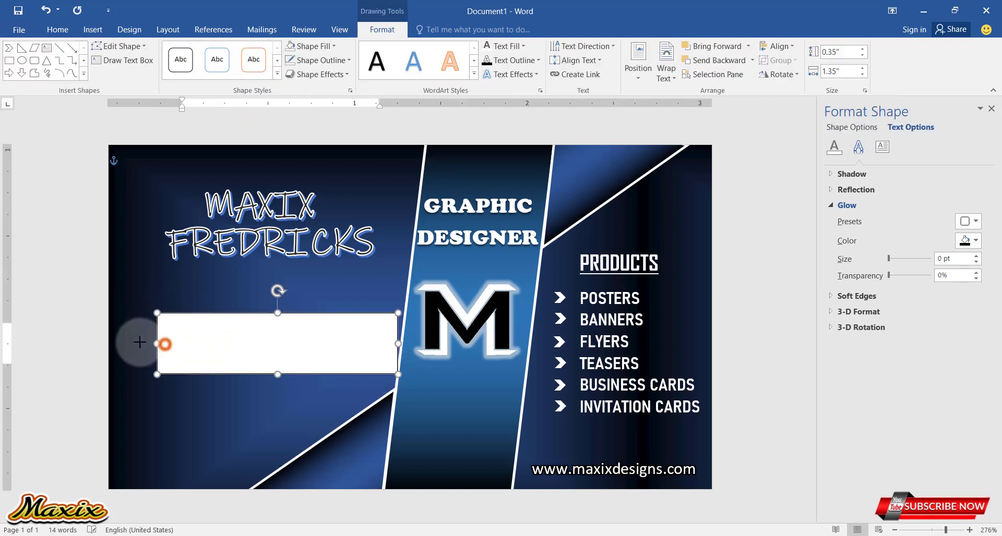
{"action": "left_click_drag", "start_coordinate": [139, 342], "coordinate": [119, 344]}
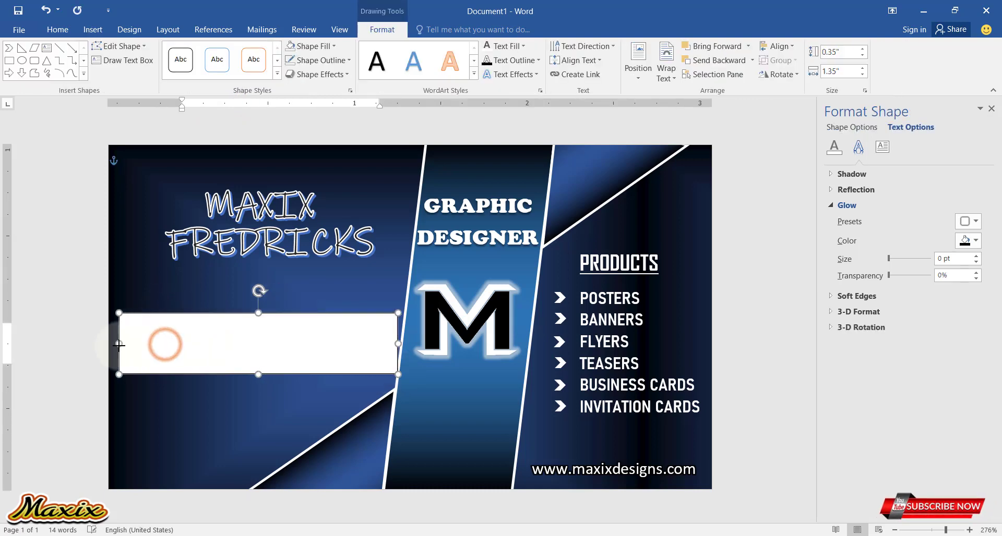
{"action": "left_click", "coordinate": [166, 346]}
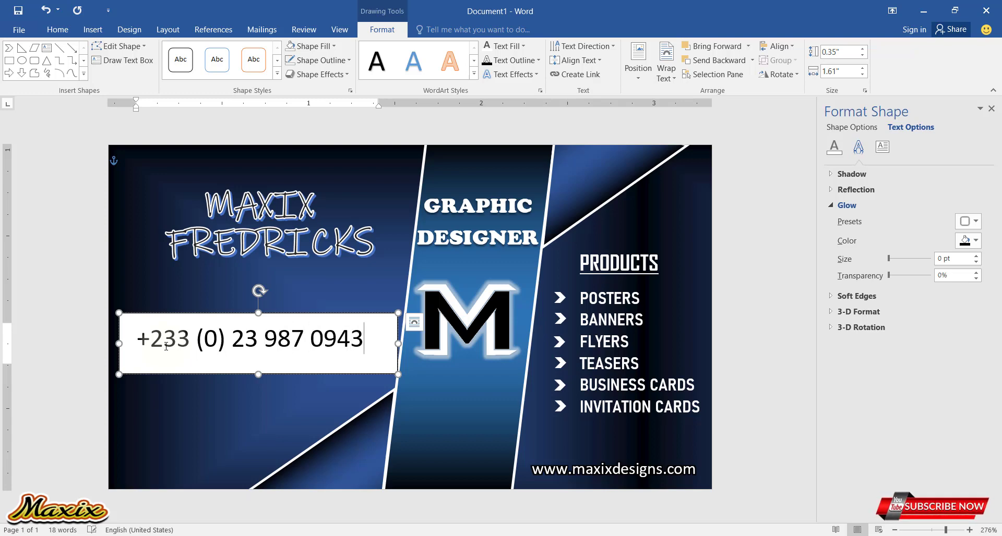
{"action": "triple_click", "coordinate": [241, 349]}
Set the phone number in Calibri (Body) at 6 pt
{"action": "left_click", "coordinate": [58, 29]}
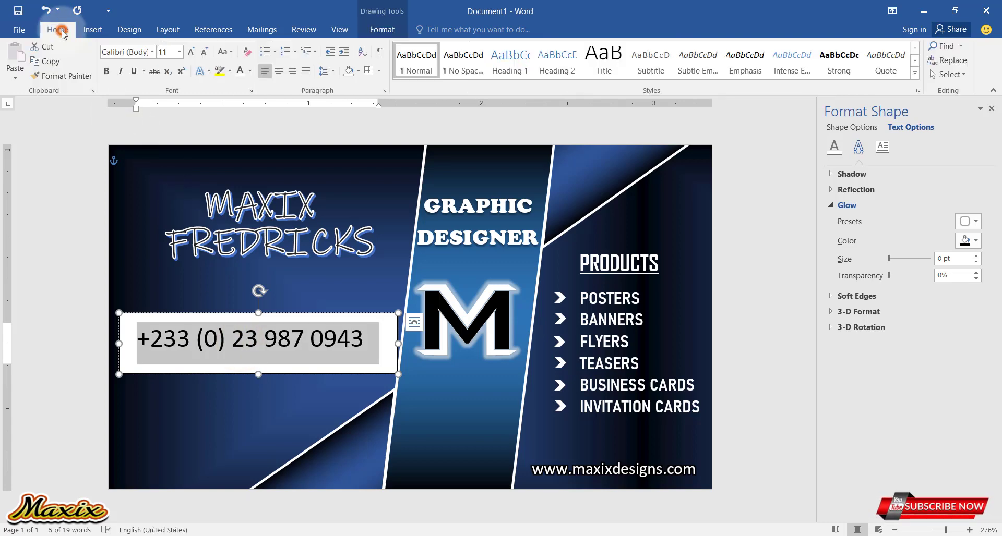
{"action": "left_click", "coordinate": [151, 53]}
{"action": "left_click", "coordinate": [156, 98]}
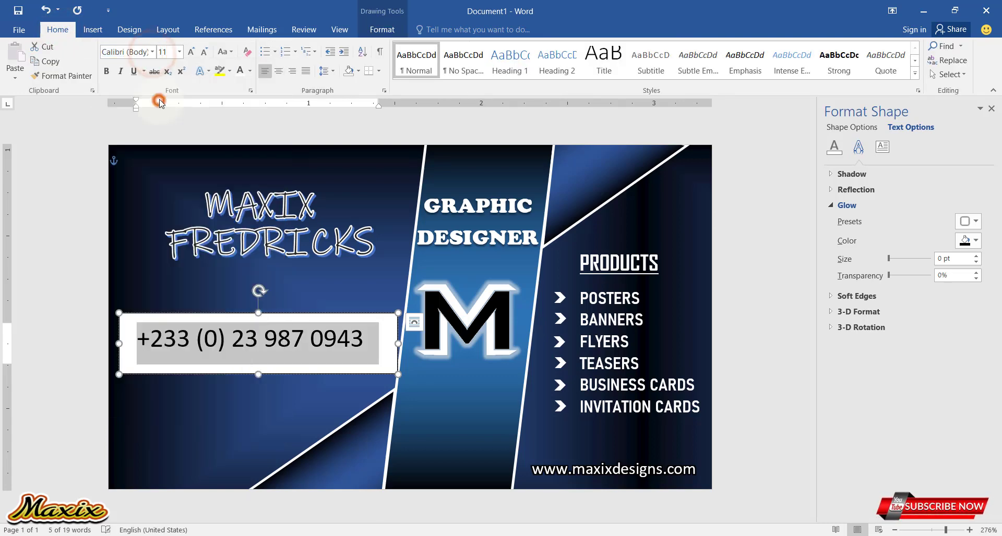
{"action": "left_click", "coordinate": [204, 53]}
{"action": "left_click", "coordinate": [204, 53]}
{"action": "left_click", "coordinate": [204, 53]}
{"action": "left_click", "coordinate": [204, 53]}
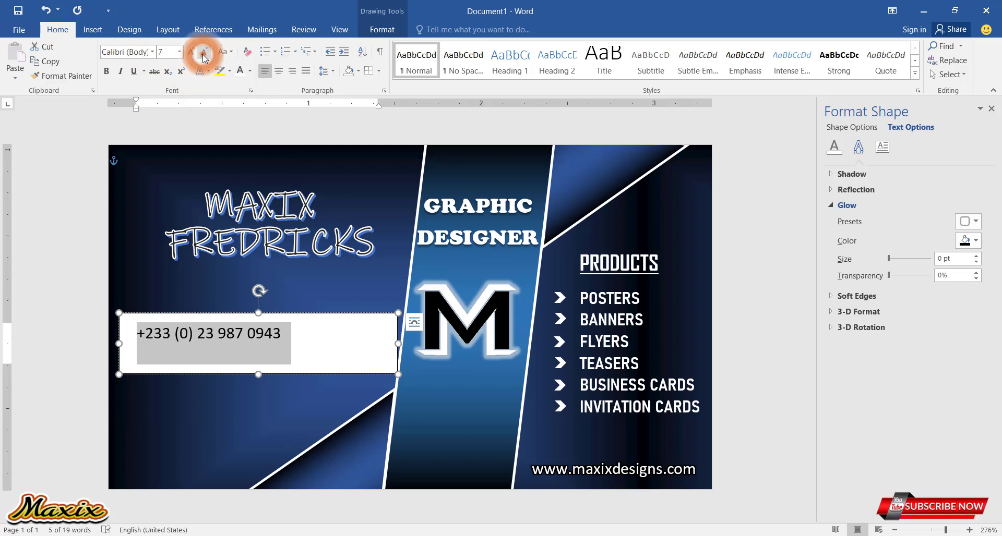
{"action": "left_click", "coordinate": [203, 54]}
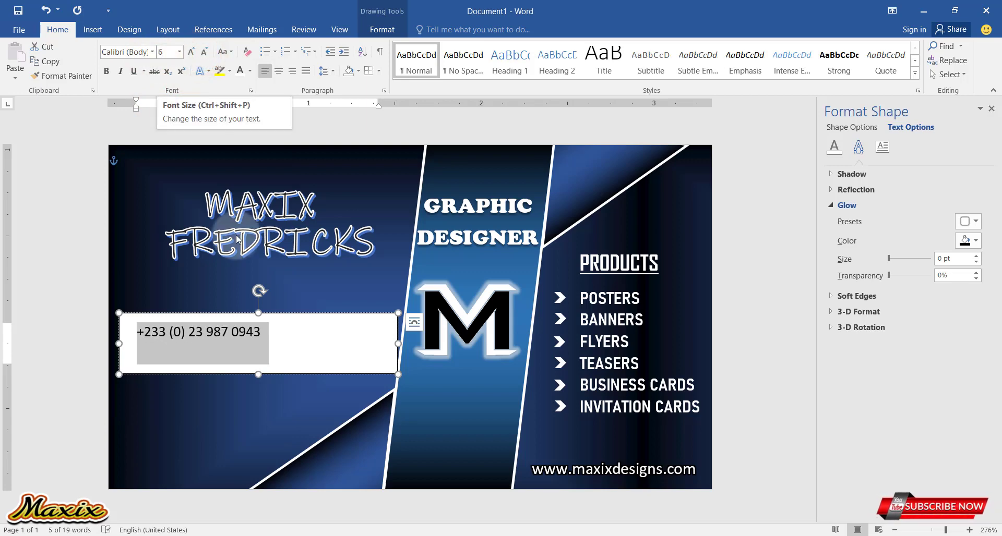
Remove the box outline and fill, make the text white with an Offset Bottom shadow, and narrow it
{"action": "left_click", "coordinate": [382, 32]}
{"action": "left_click", "coordinate": [342, 60]}
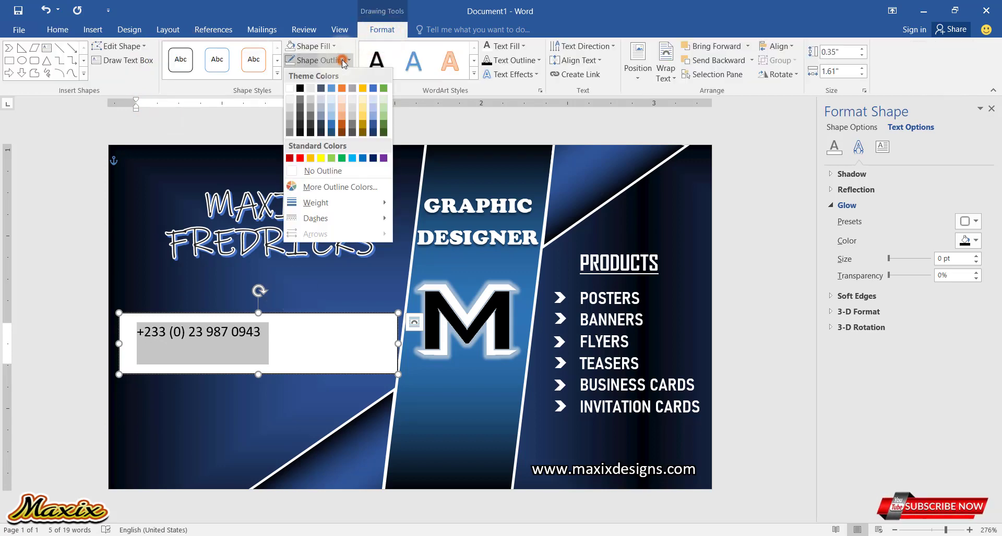
{"action": "left_click", "coordinate": [345, 167]}
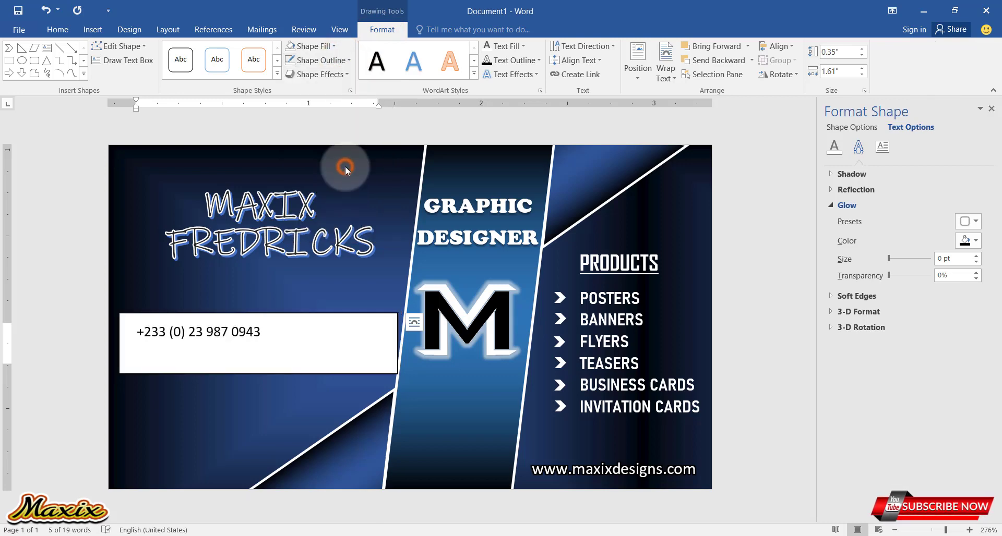
{"action": "left_click", "coordinate": [315, 46]}
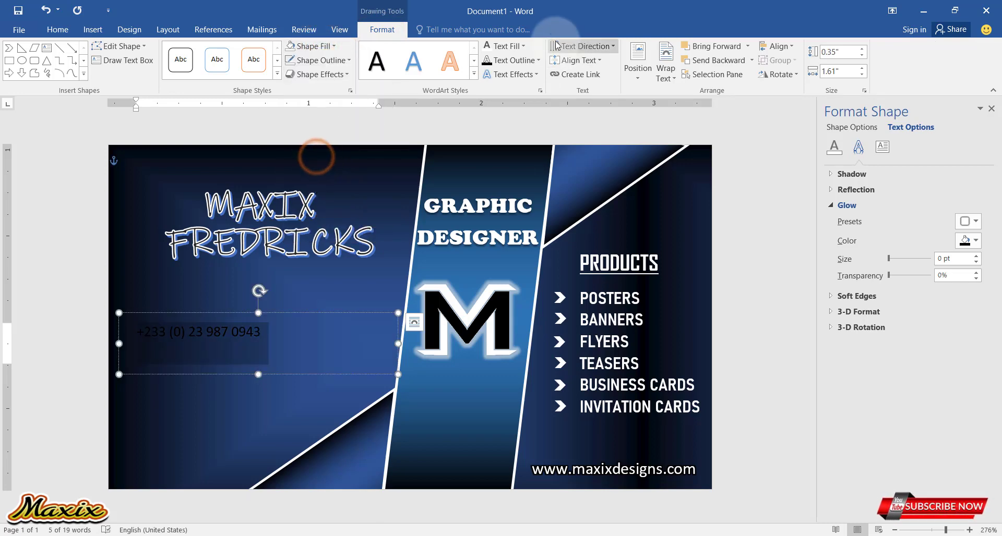
{"action": "left_click", "coordinate": [523, 46]}
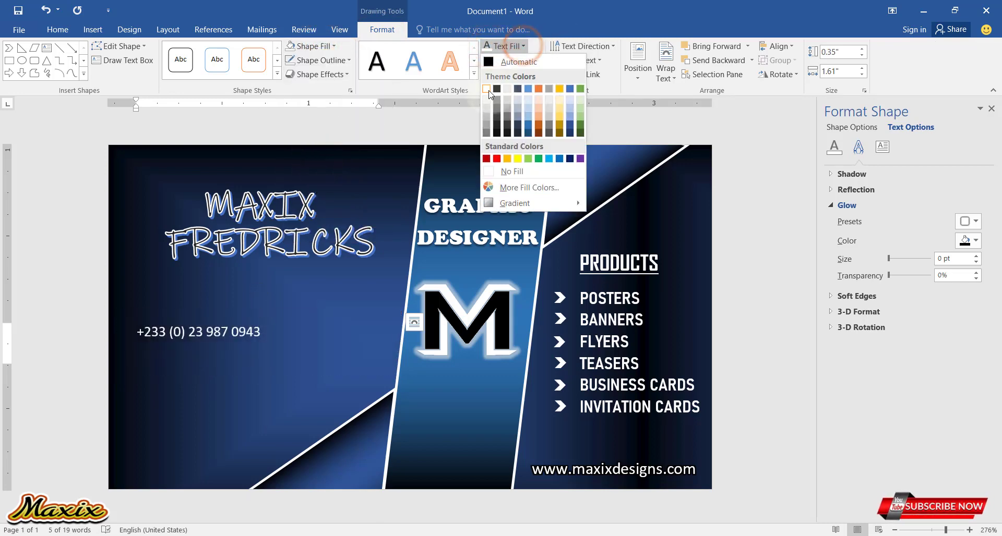
{"action": "left_click", "coordinate": [487, 93]}
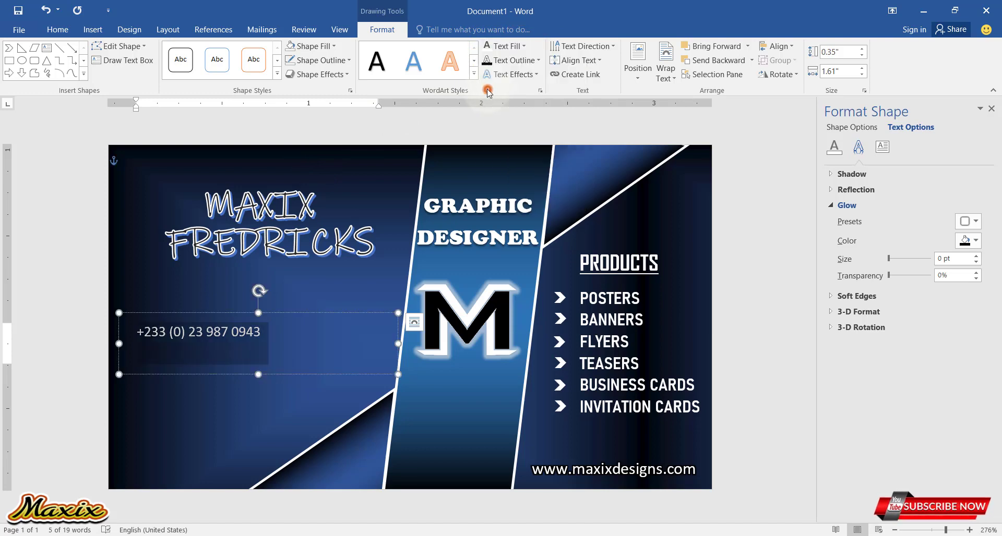
{"action": "left_click", "coordinate": [536, 74]}
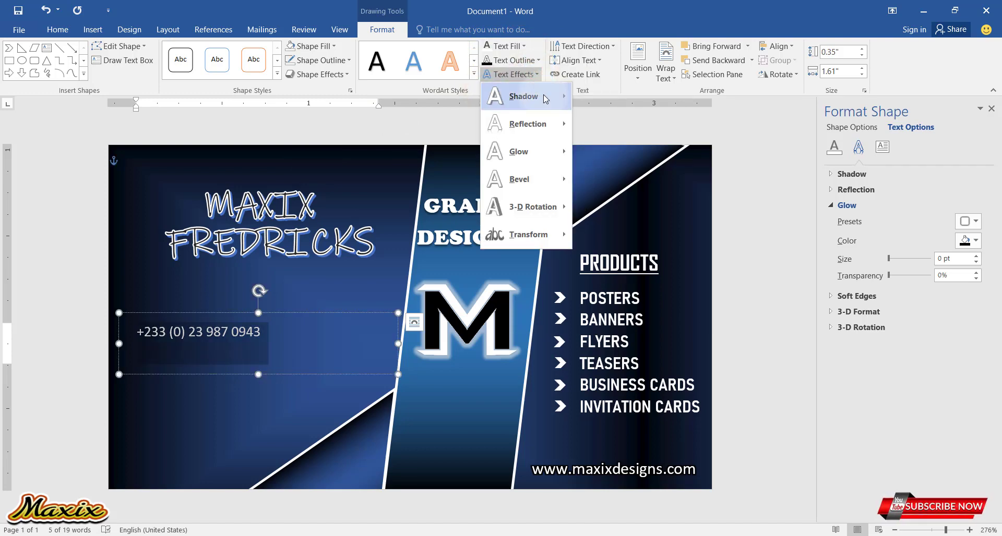
{"action": "mouse_move", "coordinate": [543, 95]}
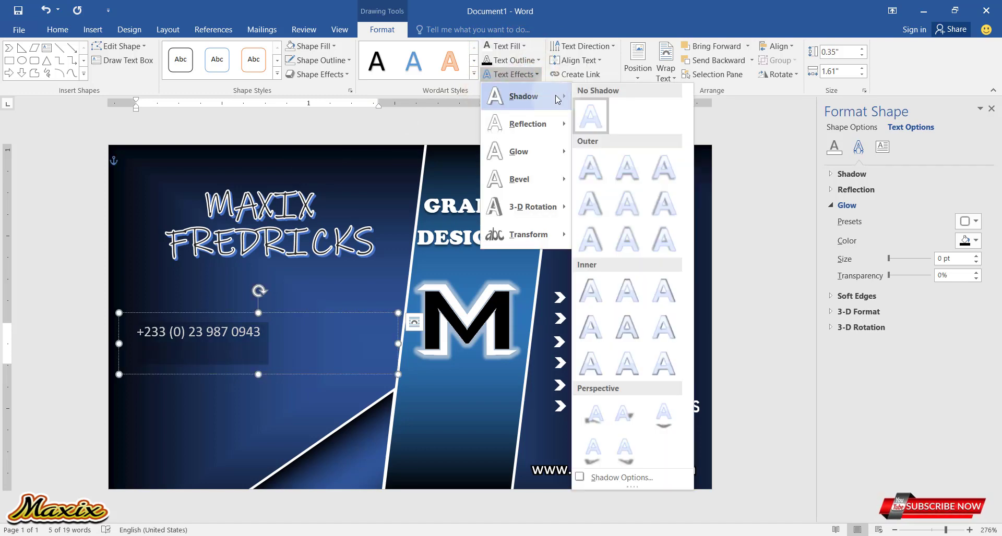
{"action": "left_click", "coordinate": [629, 168]}
{"action": "left_click_drag", "start_coordinate": [397, 343], "coordinate": [277, 333]}
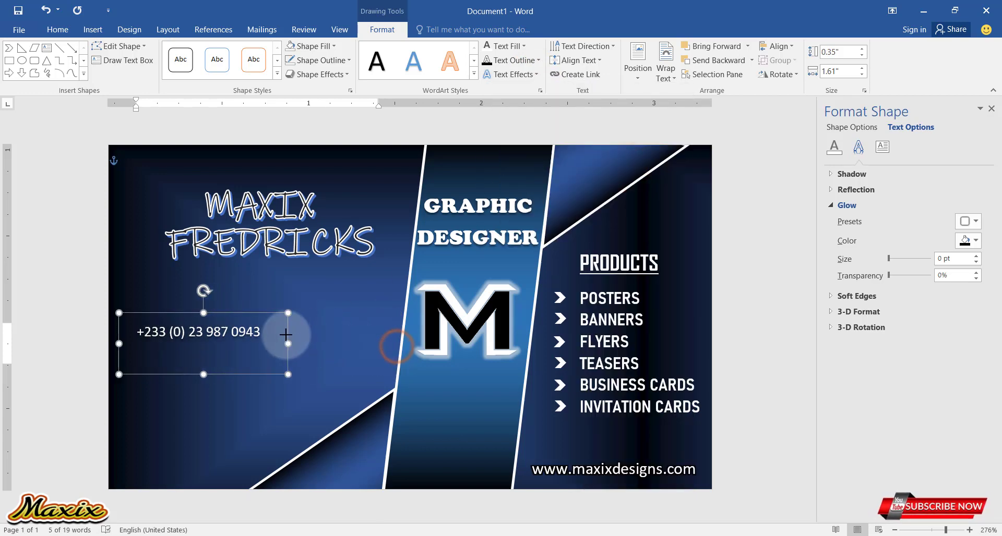
Reposition the phone box and duplicate it below as a 'Community 22 - Tema' address line
{"action": "mouse_move", "coordinate": [198, 374]}
{"action": "left_mouse_down"}
{"action": "mouse_move", "coordinate": [198, 344]}
{"action": "mouse_move", "coordinate": [198, 358]}
{"action": "left_mouse_up"}
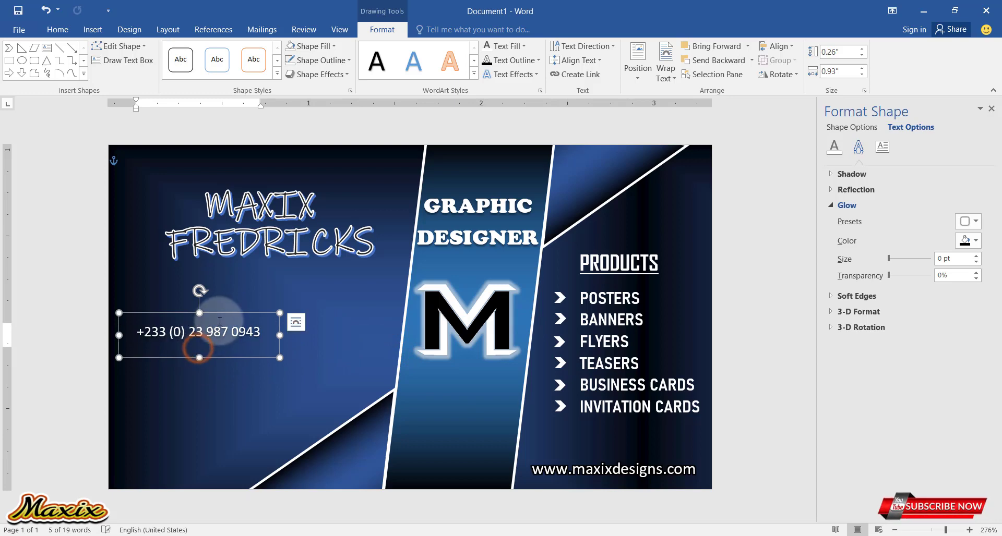
{"action": "left_click_drag", "start_coordinate": [221, 321], "coordinate": [289, 294]}
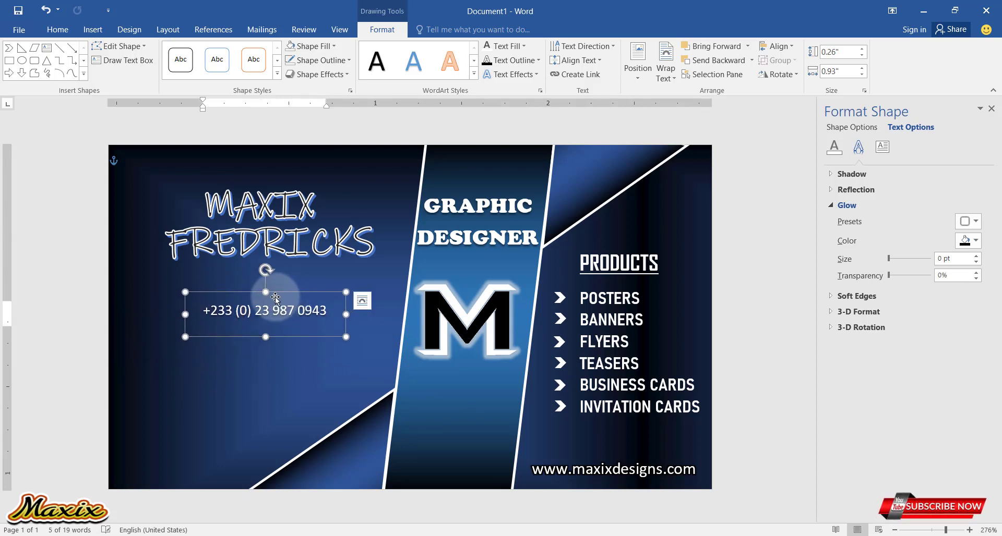
{"action": "left_click_drag", "start_coordinate": [298, 339], "coordinate": [297, 378]}
{"action": "left_click", "coordinate": [292, 352]}
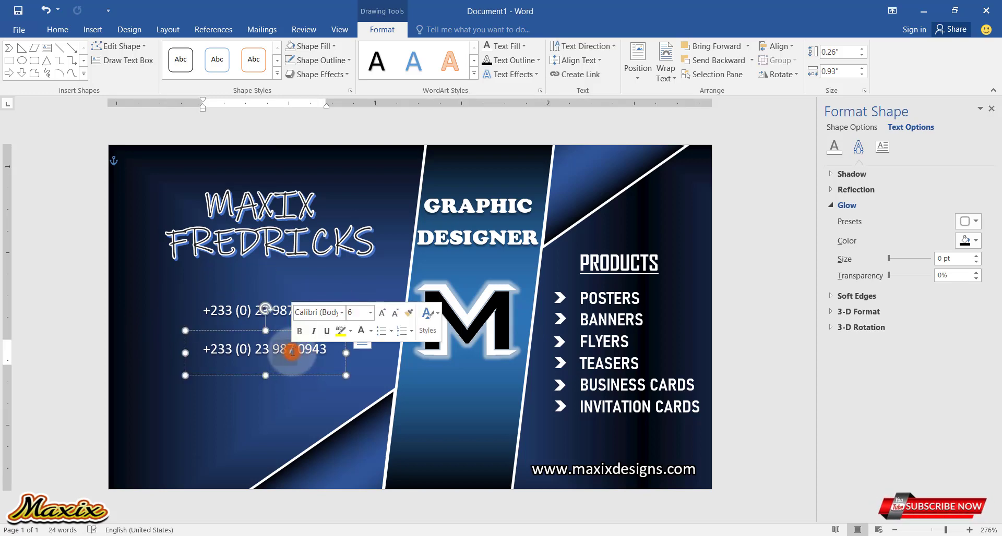
{"action": "triple_click", "coordinate": [292, 350]}
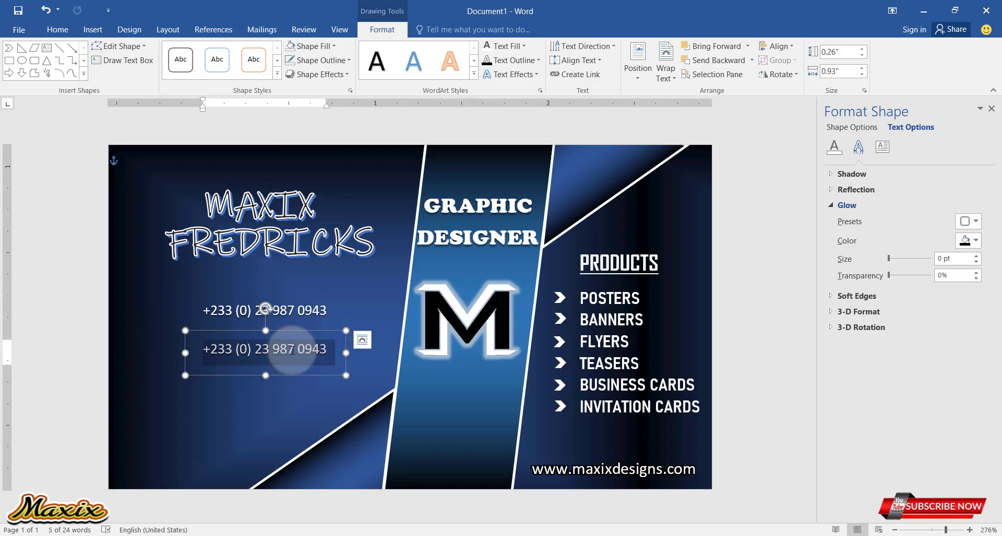
{"action": "key", "text": "Delete"}
{"action": "type", "text": "Community 22"}
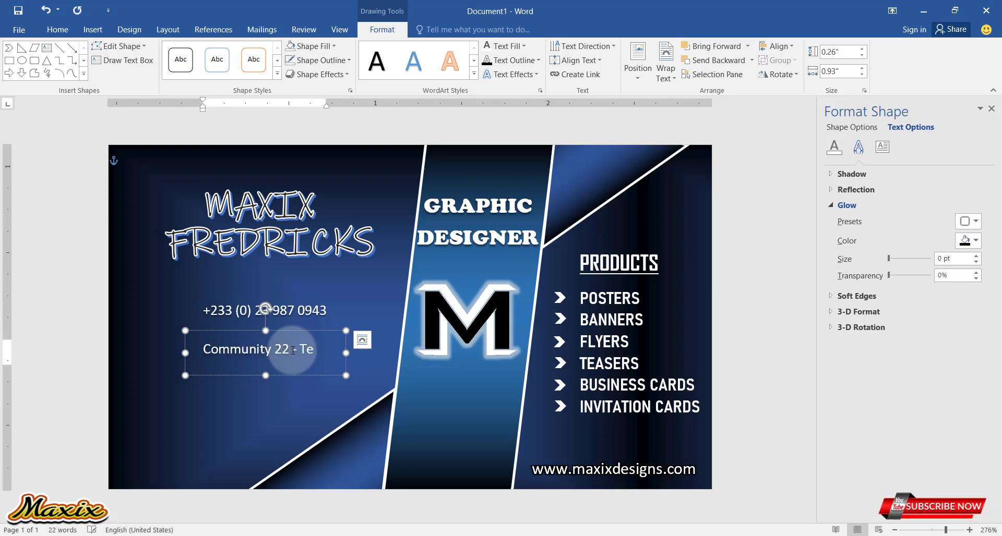
{"action": "type", "text": "- Tema"}
{"action": "mouse_move", "coordinate": [346, 353]}
{"action": "left_mouse_down"}
{"action": "mouse_move", "coordinate": [367, 355]}
{"action": "mouse_move", "coordinate": [301, 397]}
{"action": "left_mouse_up"}
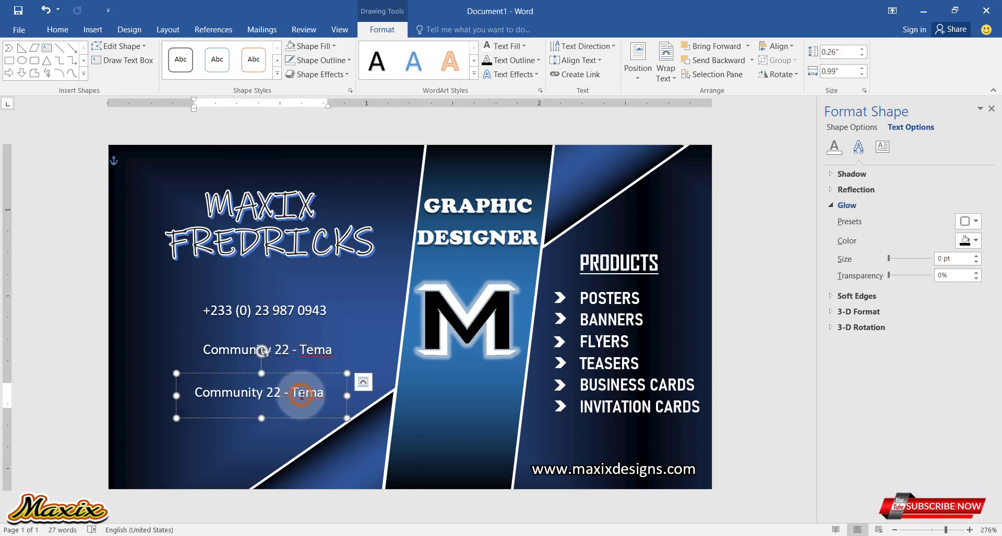
Replace the duplicated box's text with the e-mail address and widen it to fit
{"action": "triple_click", "coordinate": [301, 395]}
{"action": "type", "text": "mail.co"}
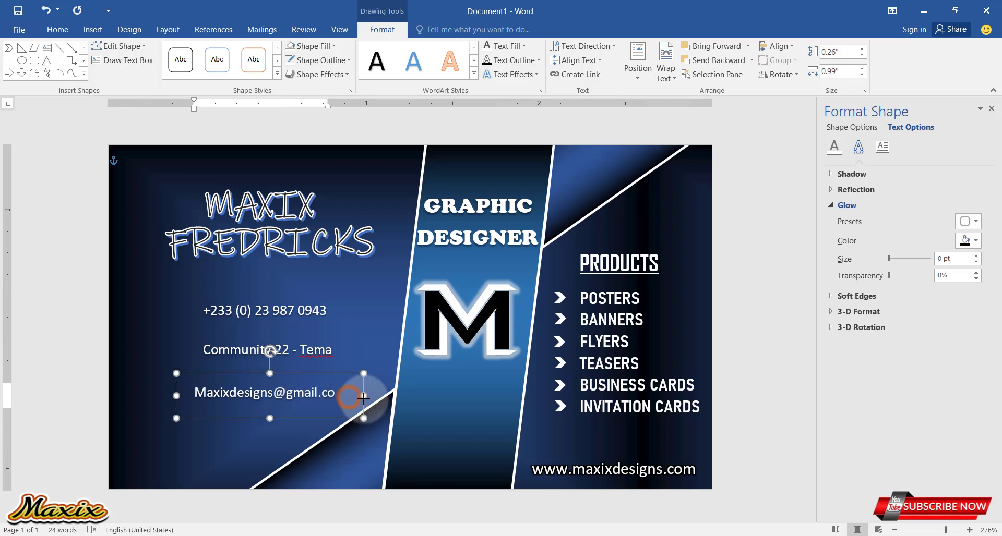
{"action": "left_click_drag", "start_coordinate": [347, 396], "coordinate": [373, 396]}
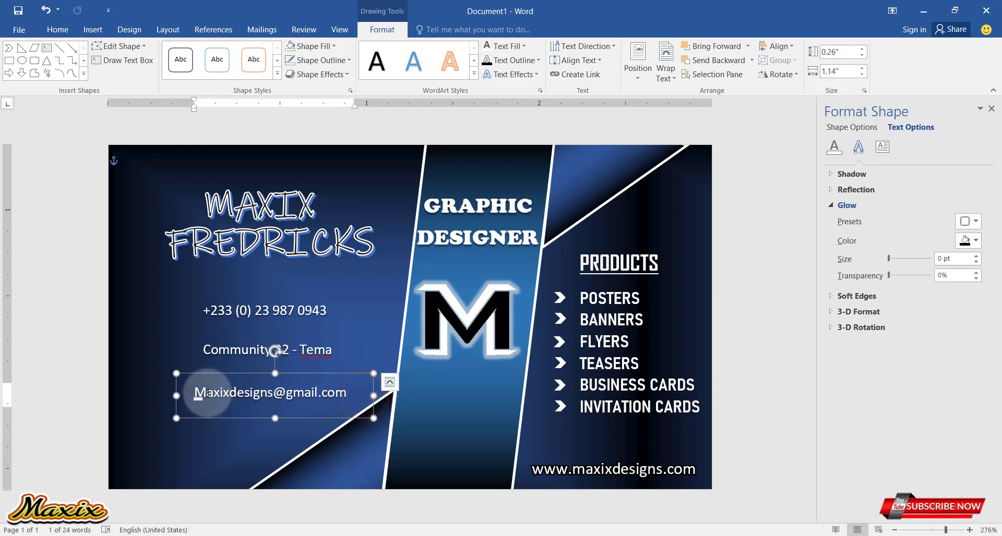
{"action": "key", "text": "BackSpace"}
{"action": "type", "text": "m"}
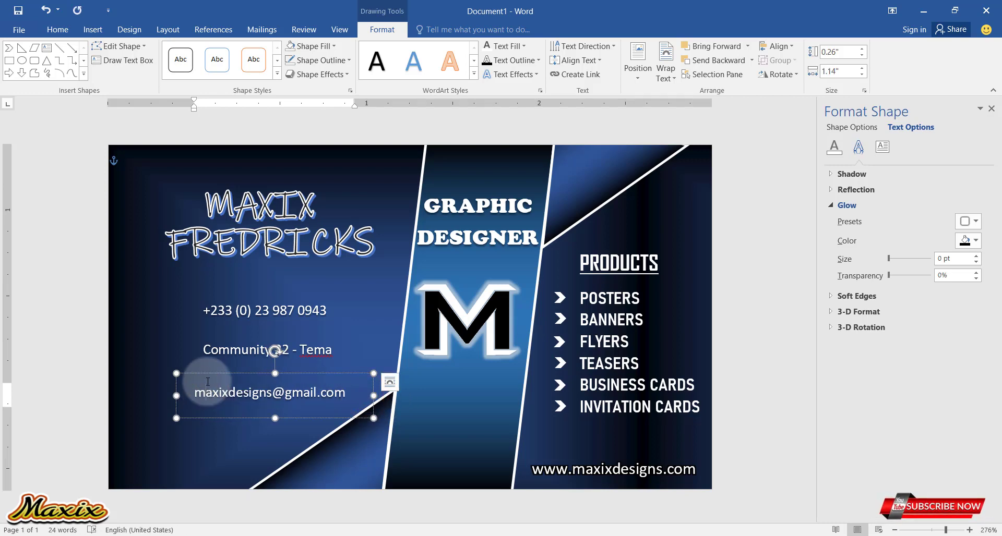
Move the e-mail line up under the address and nudge the phone number slightly down-left
{"action": "left_click", "coordinate": [360, 342]}
{"action": "left_click", "coordinate": [283, 409]}
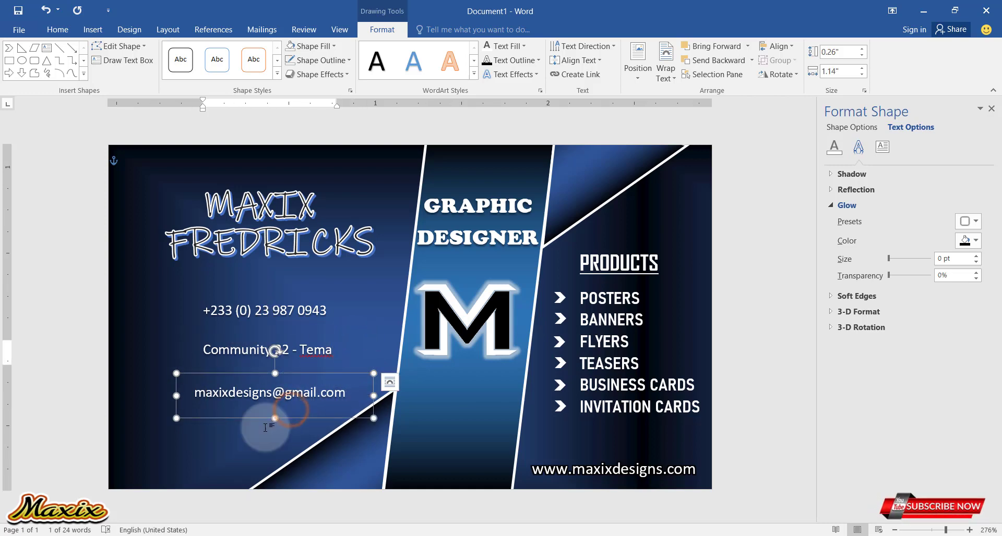
{"action": "left_click_drag", "start_coordinate": [286, 374], "coordinate": [281, 361]}
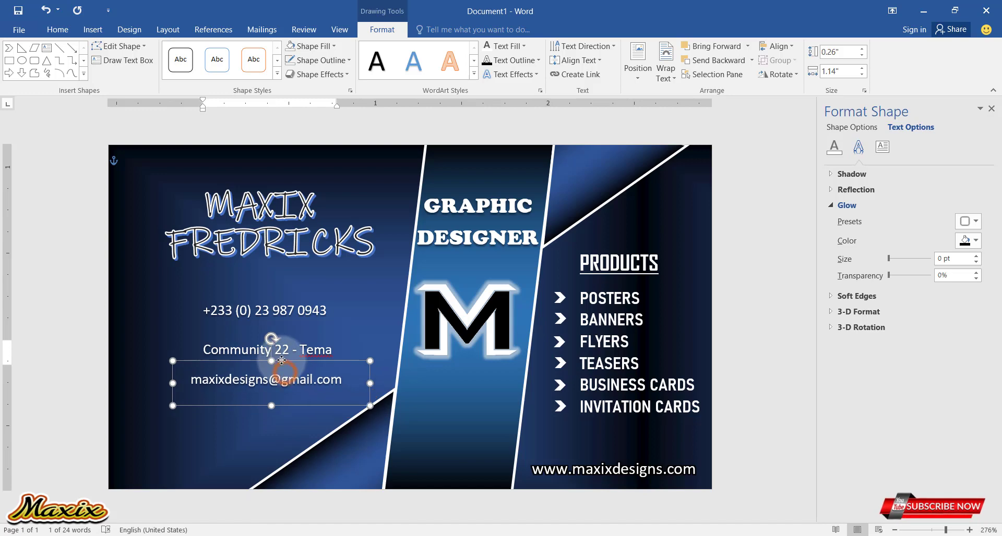
{"action": "left_click", "coordinate": [332, 319]}
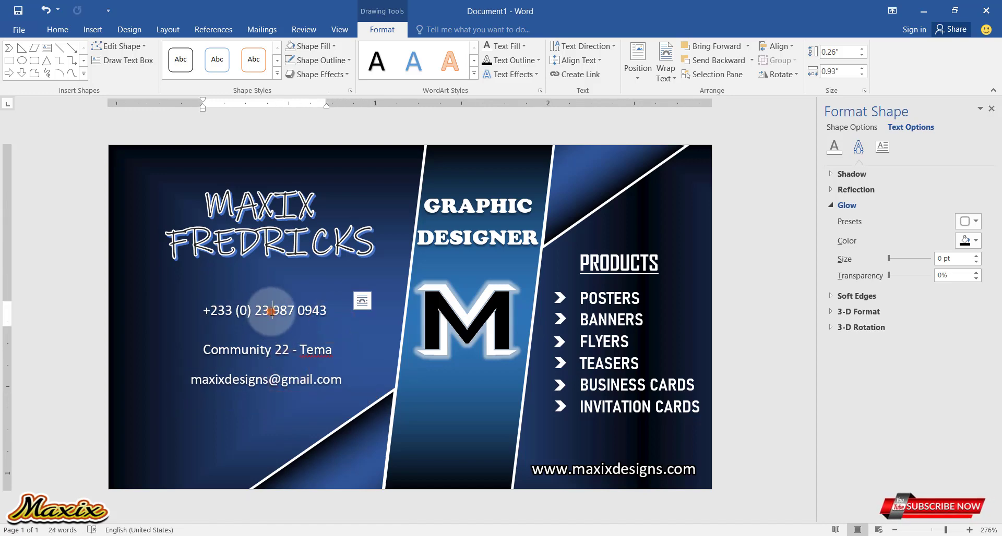
{"action": "left_click", "coordinate": [264, 312]}
{"action": "left_click", "coordinate": [305, 334]}
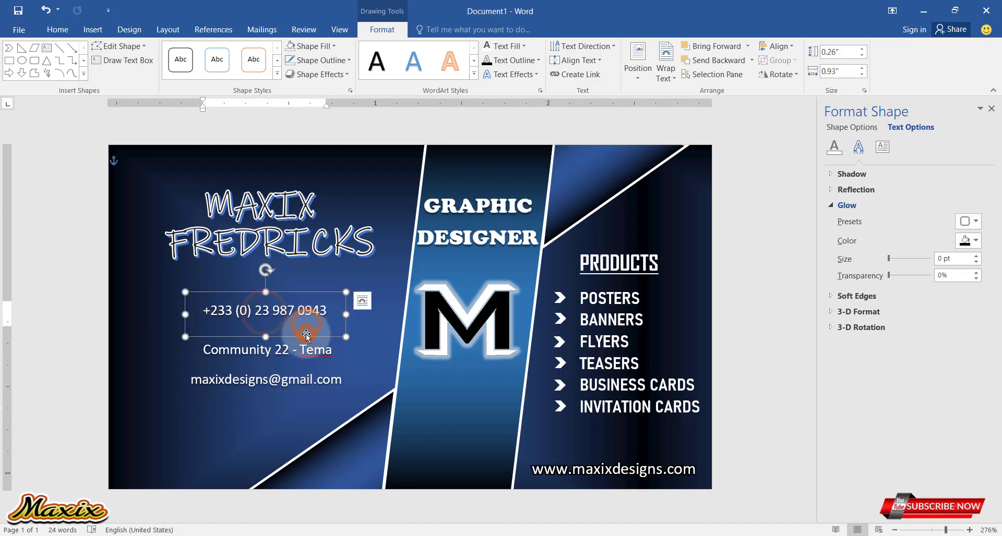
{"action": "left_click_drag", "start_coordinate": [306, 334], "coordinate": [297, 337]}
Insert the phone picture onto the card
{"action": "left_click", "coordinate": [371, 332]}
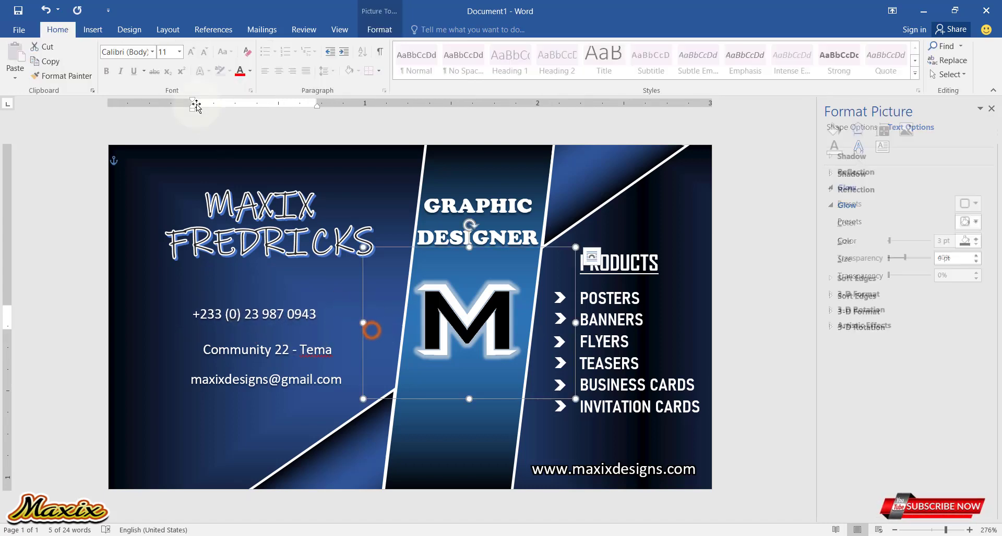
{"action": "left_click", "coordinate": [226, 285]}
{"action": "left_click", "coordinate": [93, 31]}
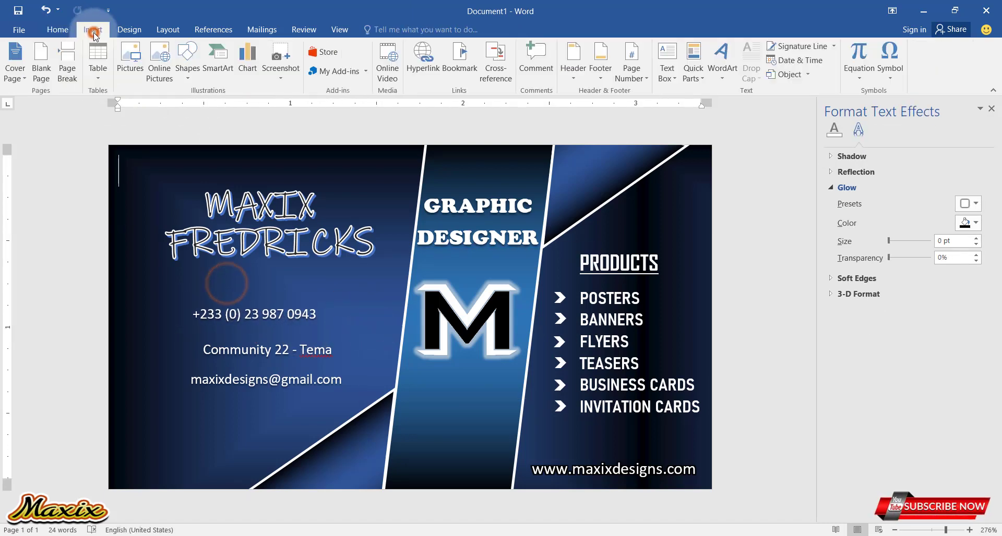
{"action": "left_click", "coordinate": [129, 55]}
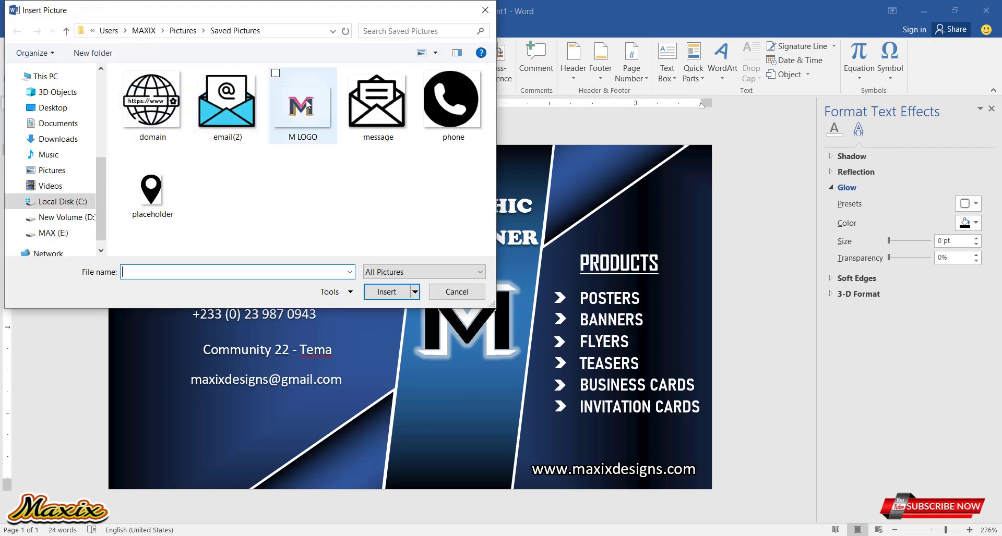
{"action": "left_click", "coordinate": [448, 99]}
{"action": "left_click", "coordinate": [386, 292]}
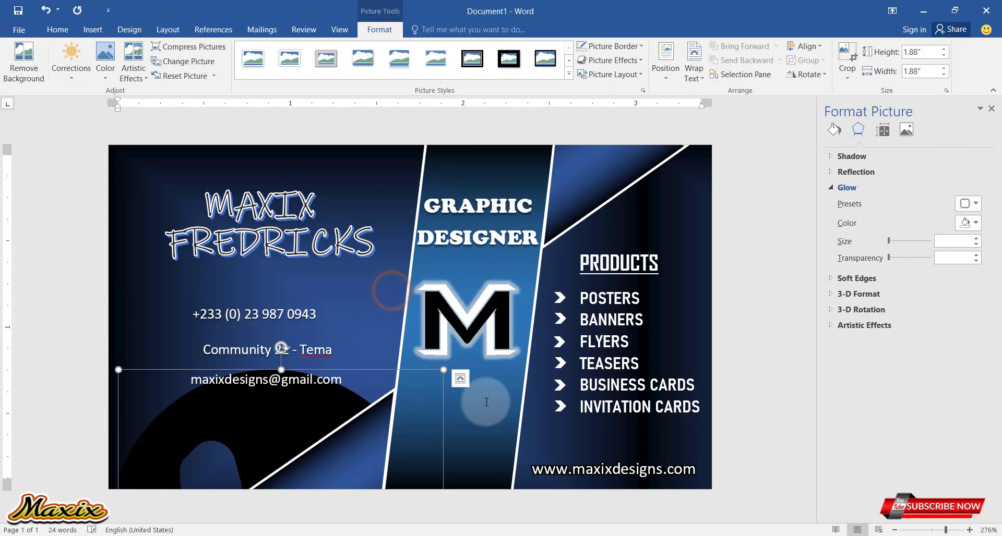
Float the phone picture with text wrapping, wash it out, and shrink it beside the phone number
{"action": "left_click", "coordinate": [459, 378]}
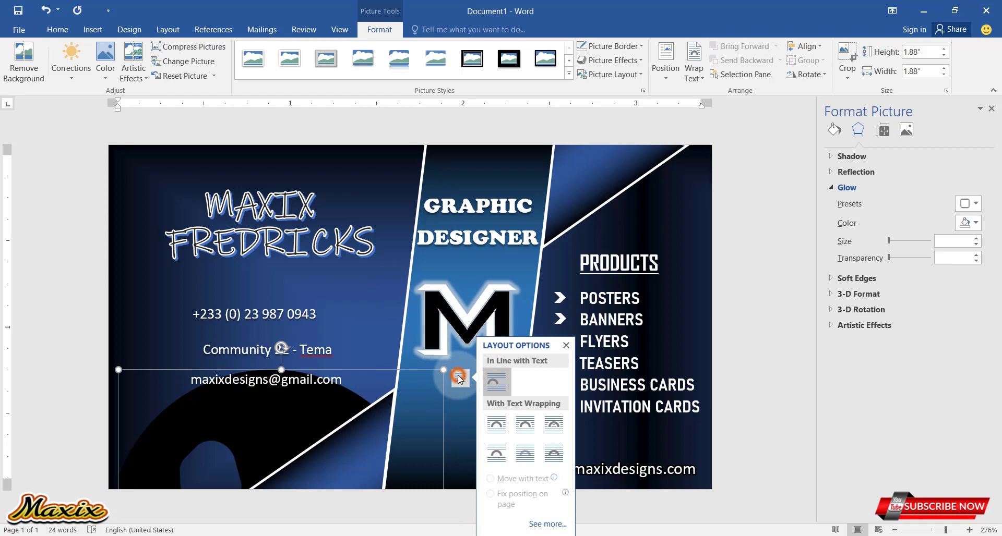
{"action": "left_click", "coordinate": [521, 425]}
{"action": "left_click", "coordinate": [102, 73]}
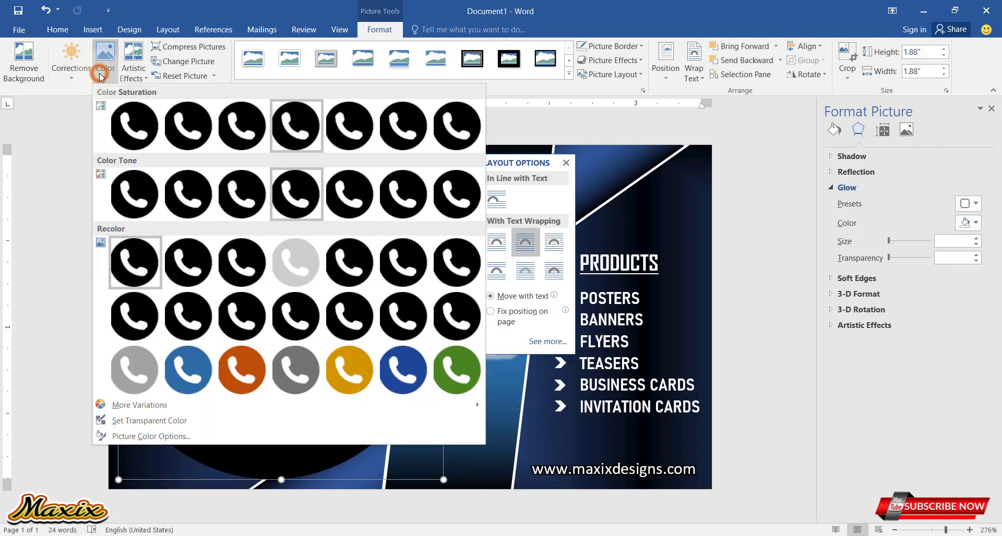
{"action": "left_click", "coordinate": [304, 271]}
{"action": "mouse_move", "coordinate": [443, 478]}
{"action": "left_mouse_down"}
{"action": "mouse_move", "coordinate": [166, 180]}
{"action": "mouse_move", "coordinate": [136, 163]}
{"action": "mouse_move", "coordinate": [166, 315]}
{"action": "left_mouse_up"}
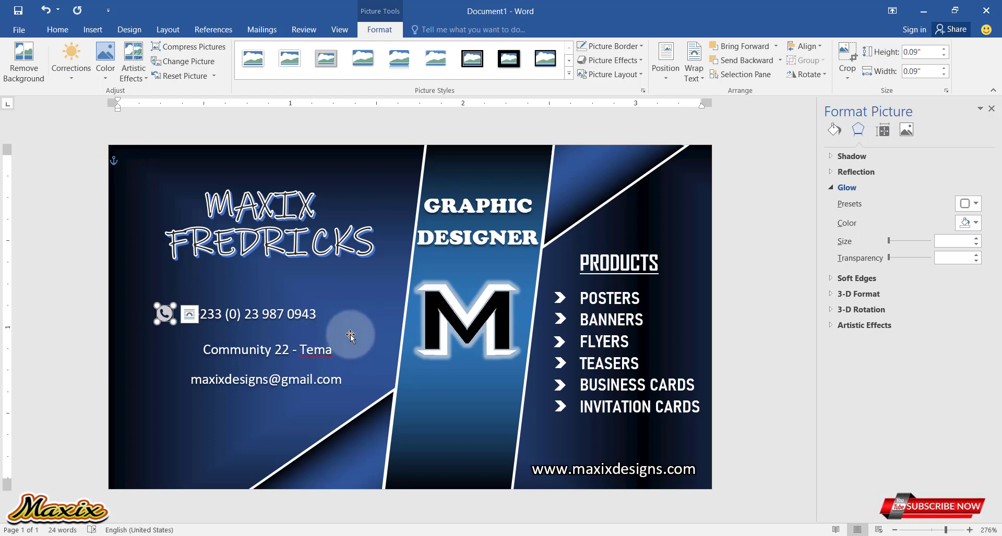
Bring up the Insert Picture chooser again
{"action": "left_click", "coordinate": [351, 335]}
{"action": "left_click", "coordinate": [93, 29]}
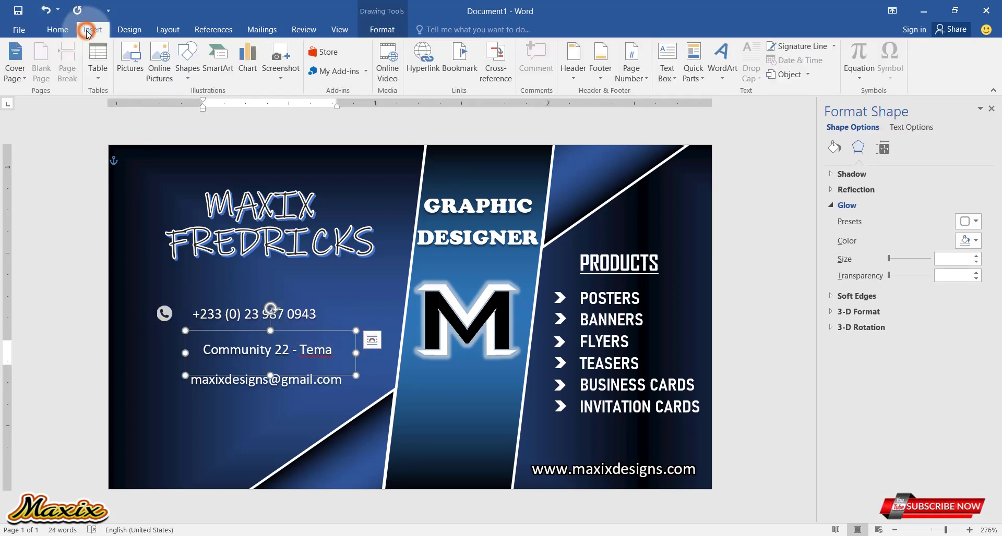
{"action": "left_click", "coordinate": [130, 63]}
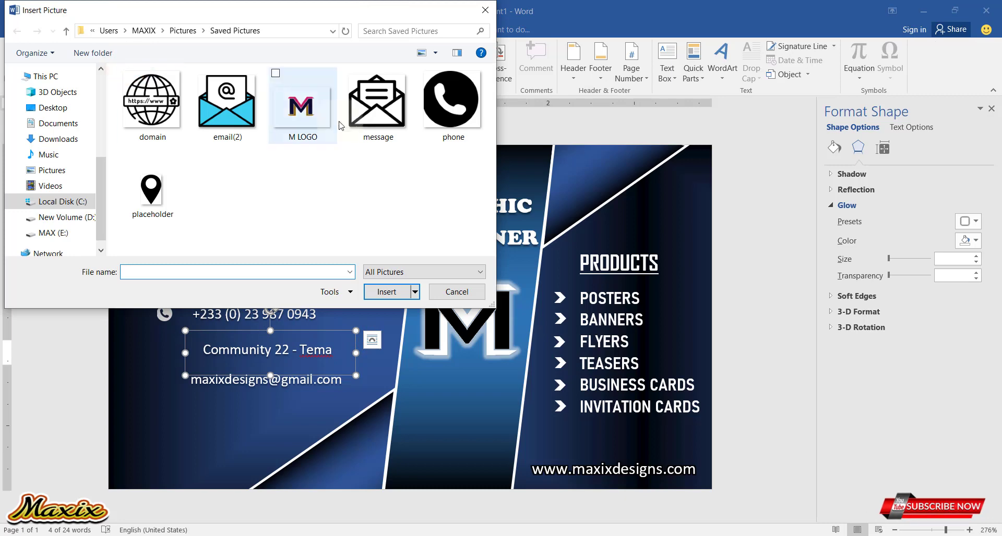
Insert the placeholder pin picture, float it, wash it out, and place it left of Community 22 - Tema
{"action": "left_click", "coordinate": [159, 194]}
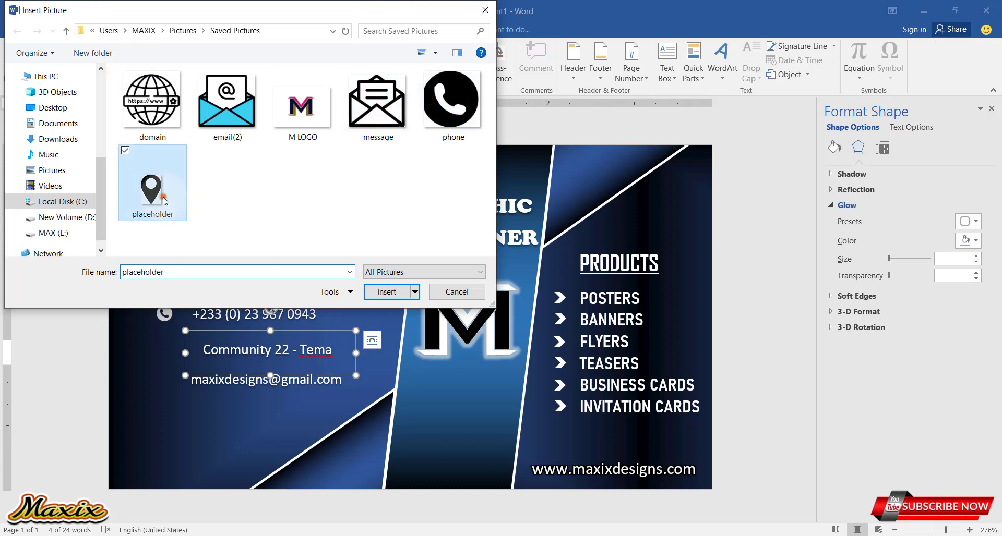
{"action": "left_click", "coordinate": [380, 293]}
{"action": "left_click", "coordinate": [152, 171]}
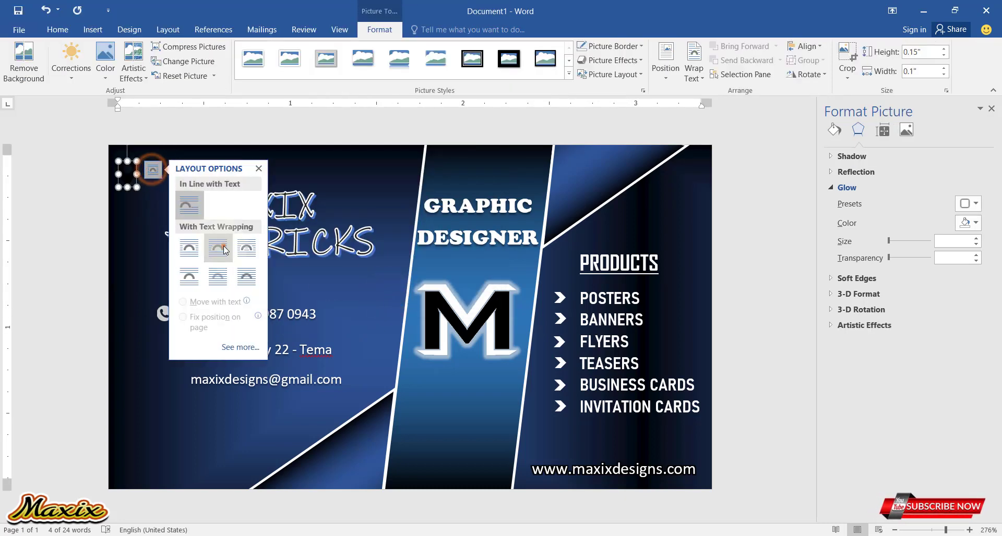
{"action": "left_click", "coordinate": [105, 60]}
{"action": "left_click", "coordinate": [241, 269]}
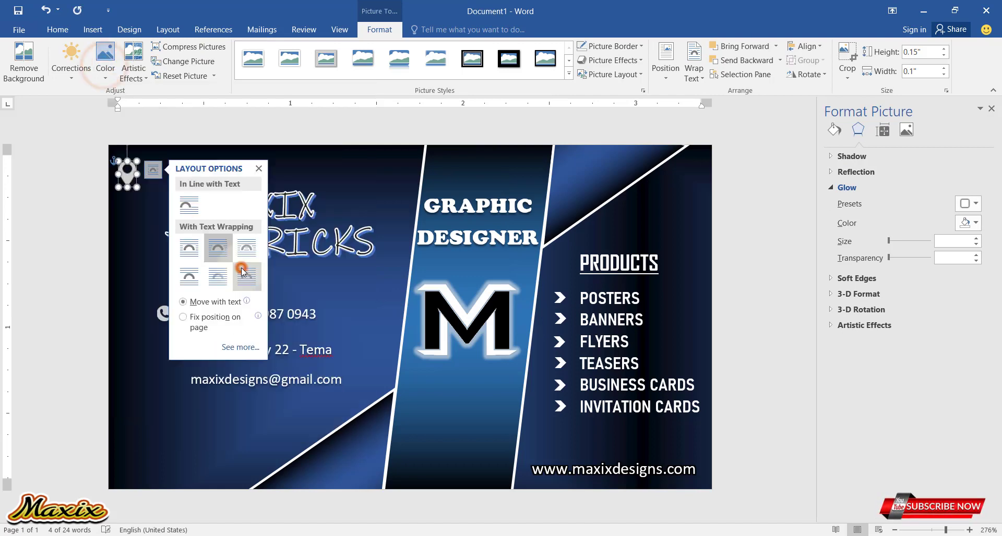
{"action": "left_click", "coordinate": [237, 269]}
{"action": "left_click_drag", "start_coordinate": [127, 174], "coordinate": [166, 343]}
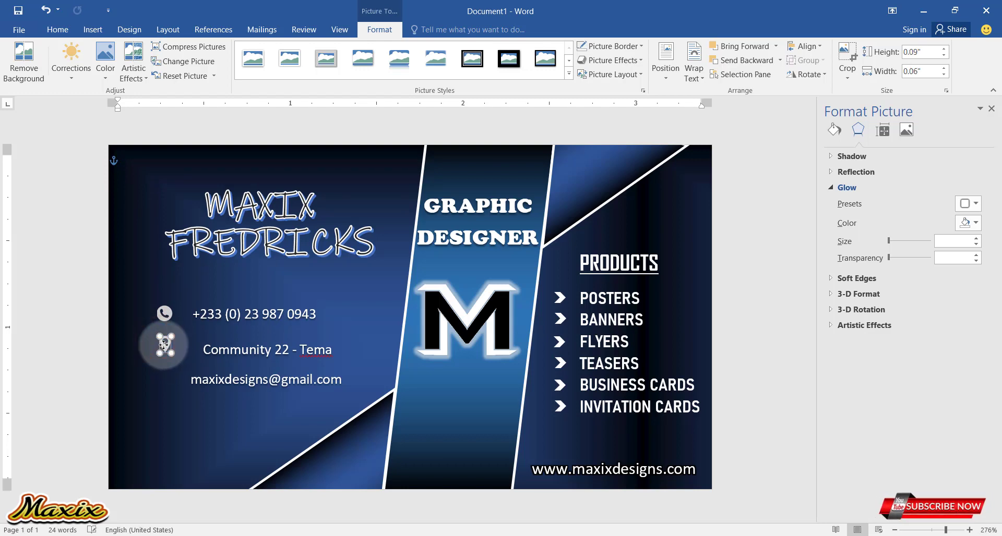
{"action": "left_click_drag", "start_coordinate": [164, 345], "coordinate": [165, 345]}
Nudge the Community 22 - Tema address text slightly left and check the pin icon's position
{"action": "left_click", "coordinate": [213, 382]}
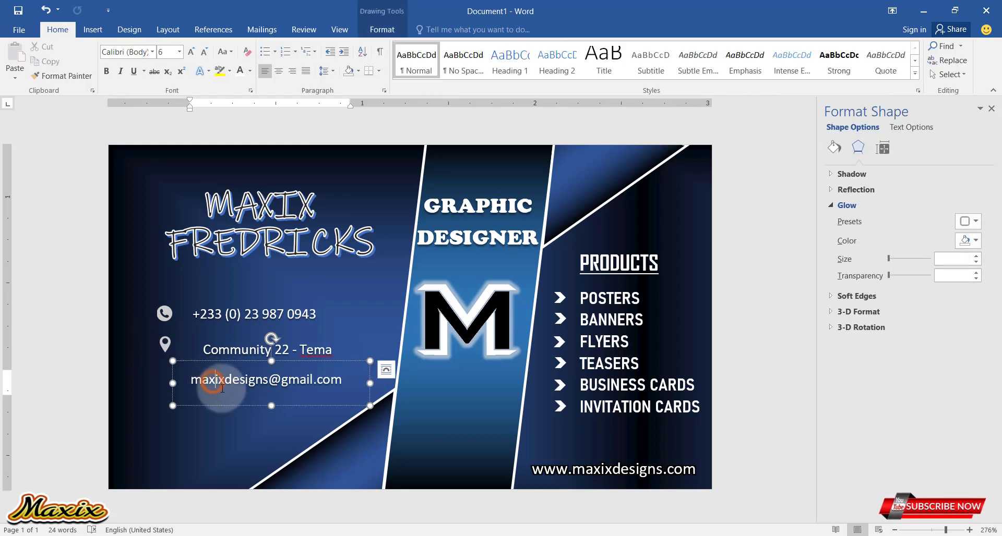
{"action": "left_click", "coordinate": [235, 358]}
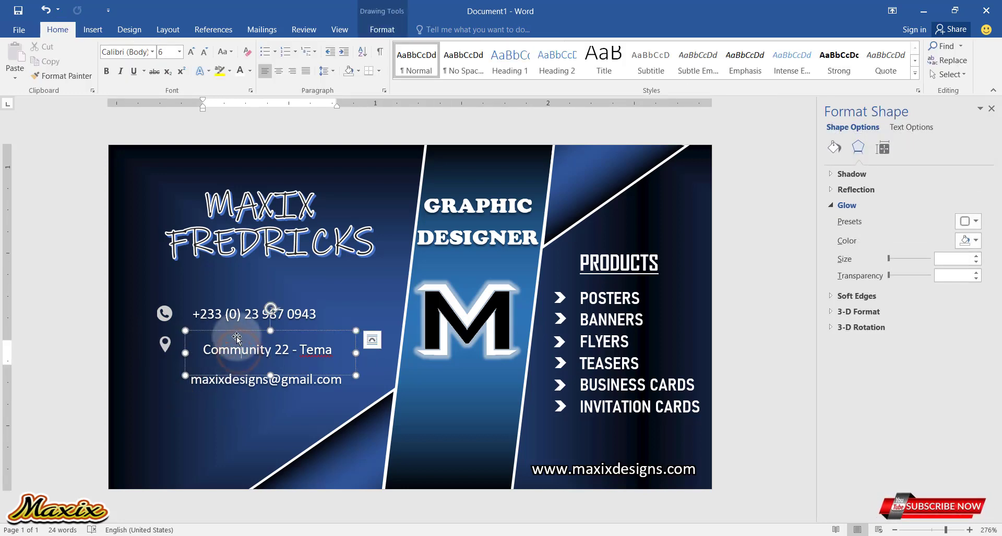
{"action": "key", "text": "ctrl+Left"}
{"action": "key", "text": "ctrl+Left"}
{"action": "key", "text": "ctrl+Left"}
{"action": "key", "text": "ctrl+Left"}
{"action": "key", "text": "ctrl+Left"}
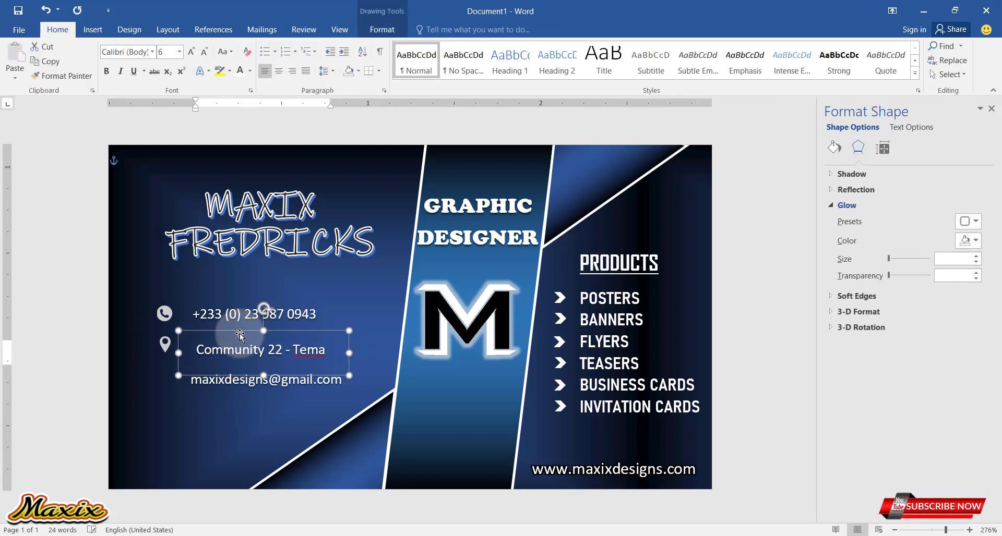
{"action": "key", "text": "ctrl+Left"}
{"action": "left_click", "coordinate": [165, 346]}
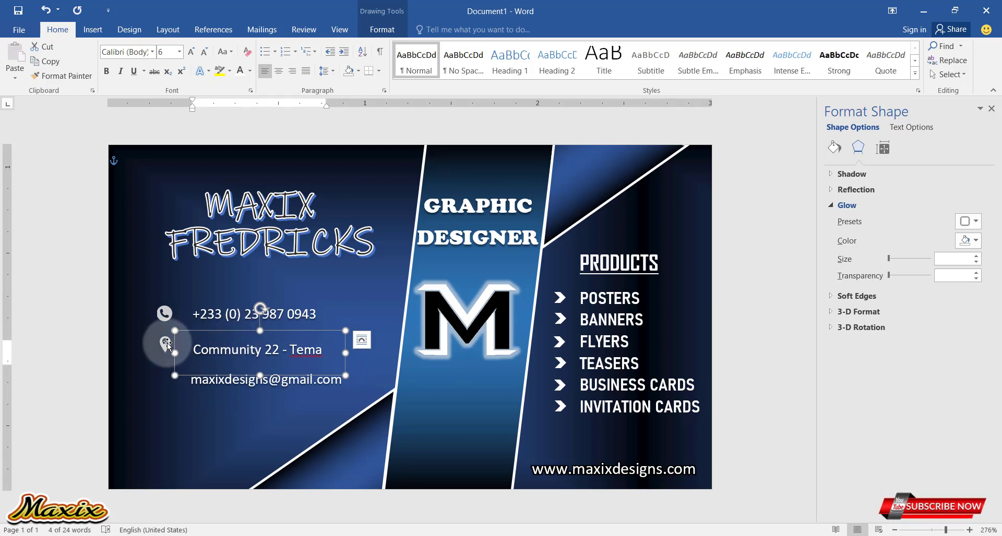
{"action": "left_click", "coordinate": [338, 307]}
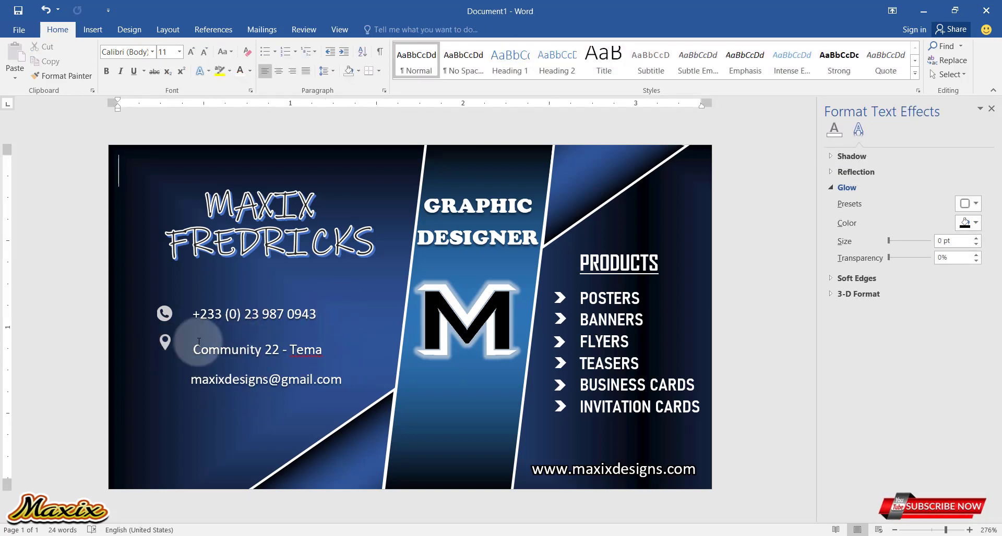
{"action": "left_click", "coordinate": [93, 29]}
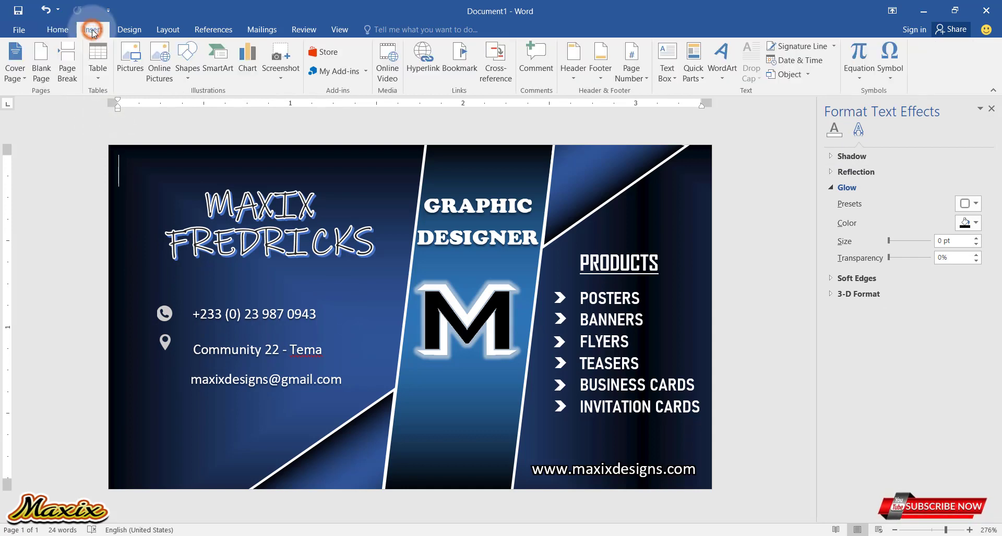
Draw a tiny no-fill shape over the pin icon with a ½ pt coloured outline
{"action": "left_click", "coordinate": [183, 62]}
{"action": "left_click", "coordinate": [260, 107]}
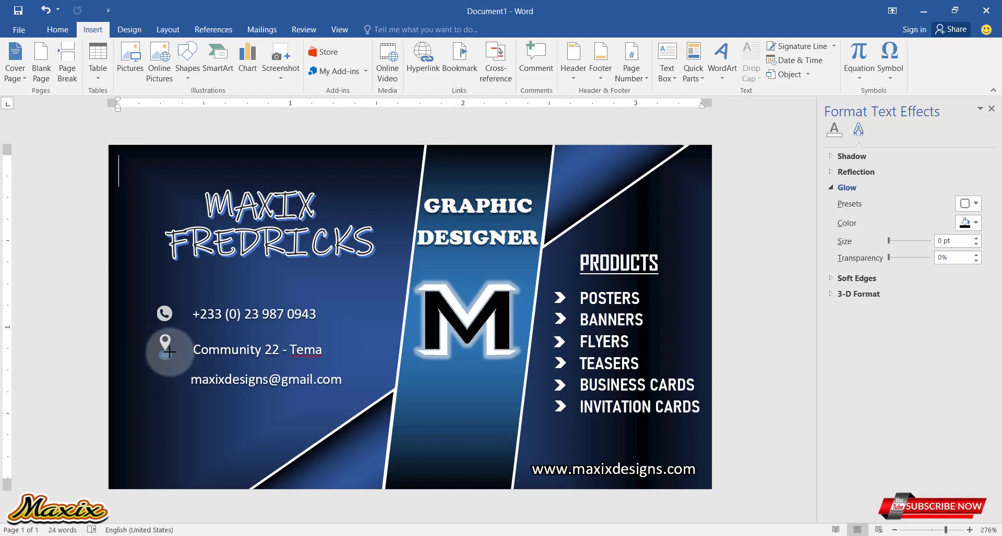
{"action": "left_click_drag", "start_coordinate": [169, 353], "coordinate": [162, 344]}
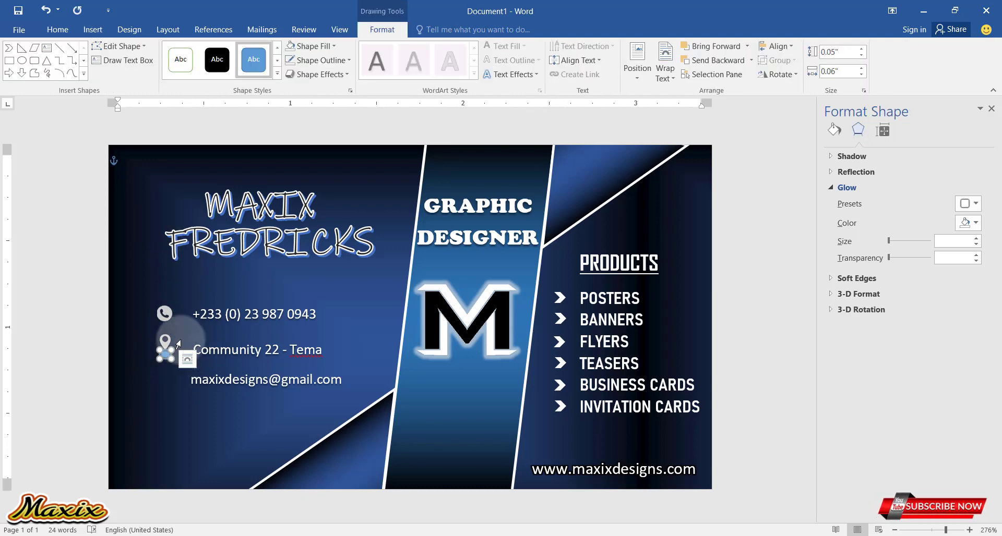
{"action": "left_click", "coordinate": [343, 61]}
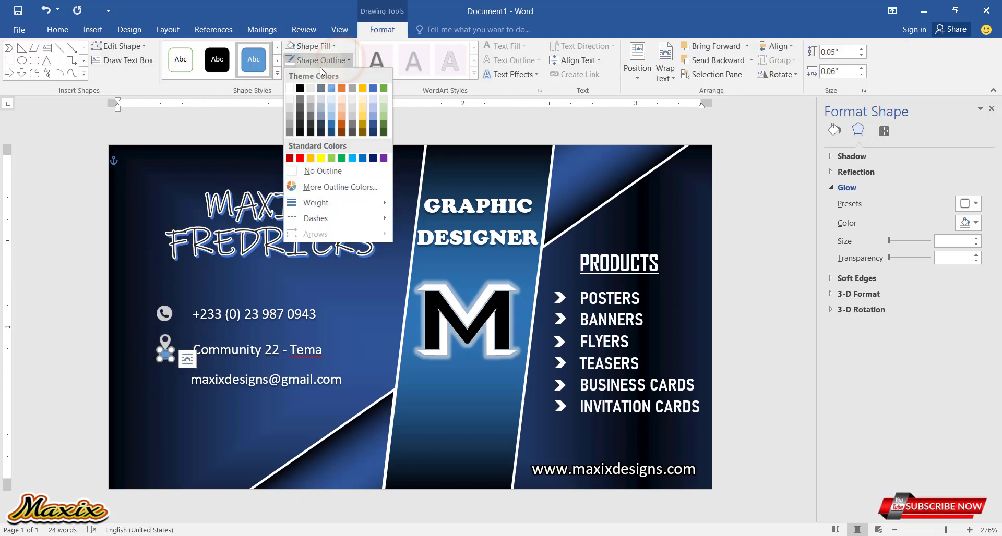
{"action": "left_click", "coordinate": [309, 91]}
{"action": "left_click", "coordinate": [330, 46]}
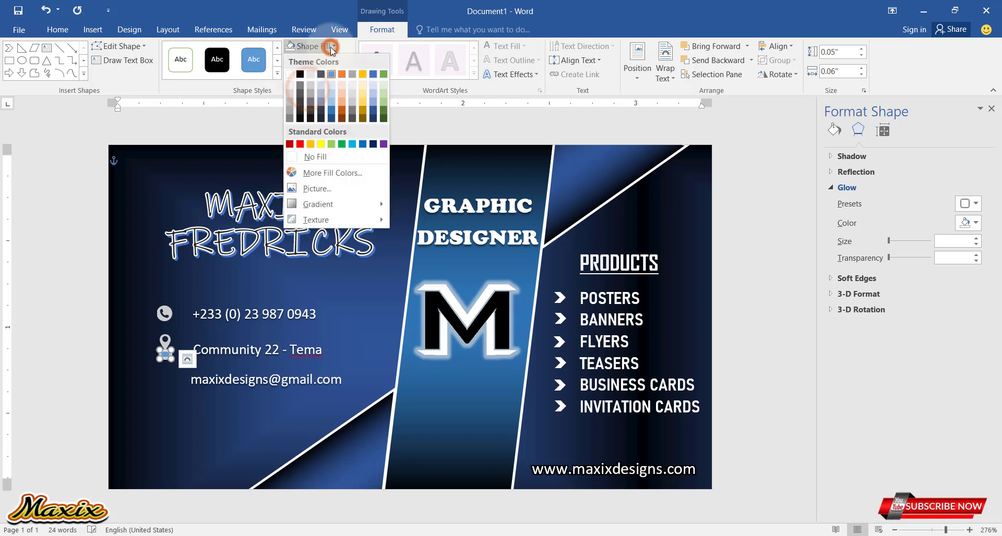
{"action": "left_click", "coordinate": [325, 155]}
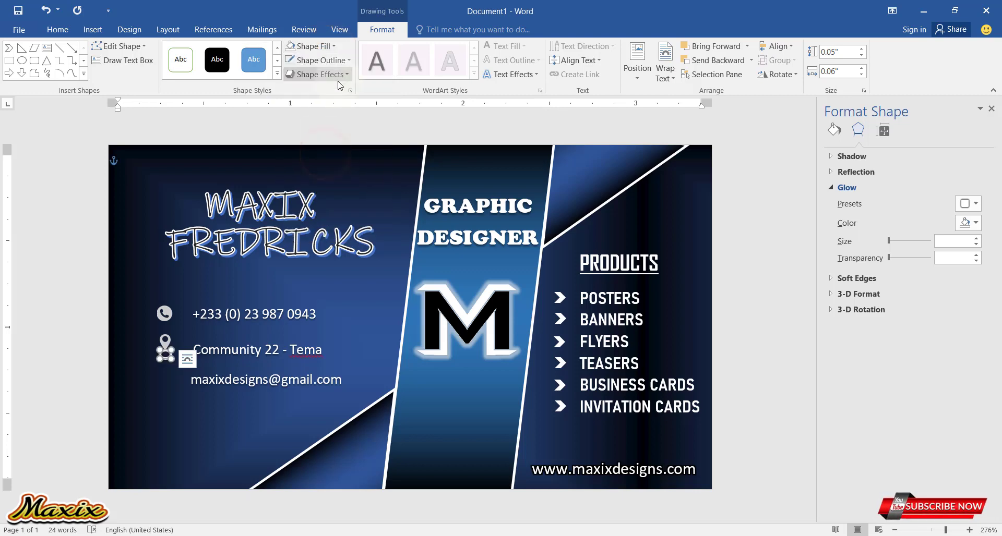
{"action": "left_click", "coordinate": [347, 60]}
{"action": "mouse_move", "coordinate": [332, 202]}
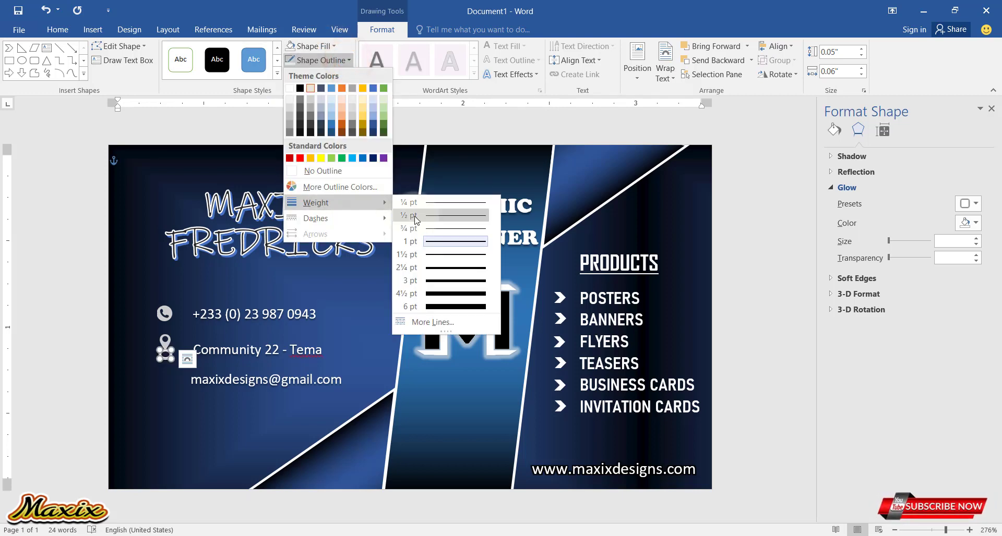
{"action": "left_click", "coordinate": [431, 216]}
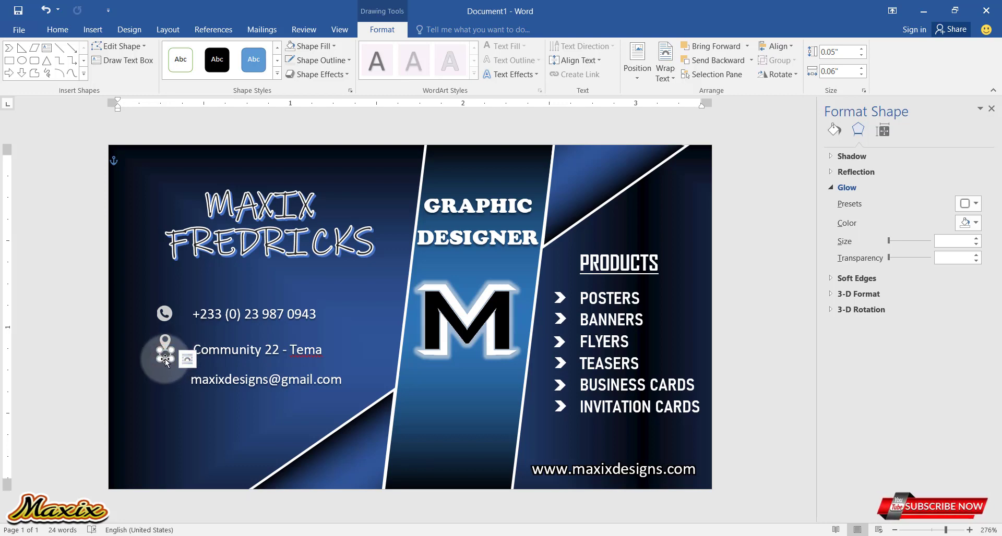
Bring the location pin icon in front of the text
{"action": "left_click", "coordinate": [168, 357]}
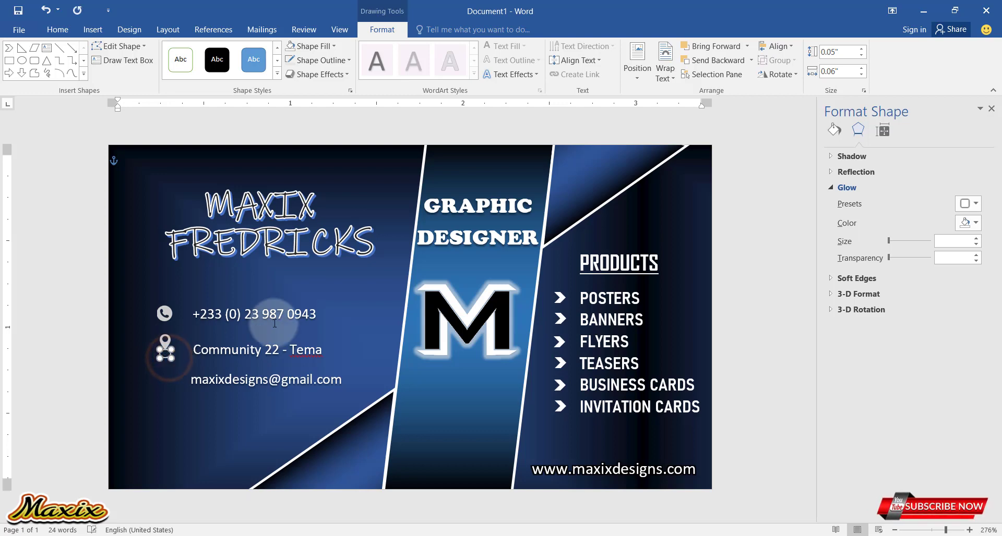
{"action": "left_click", "coordinate": [185, 354]}
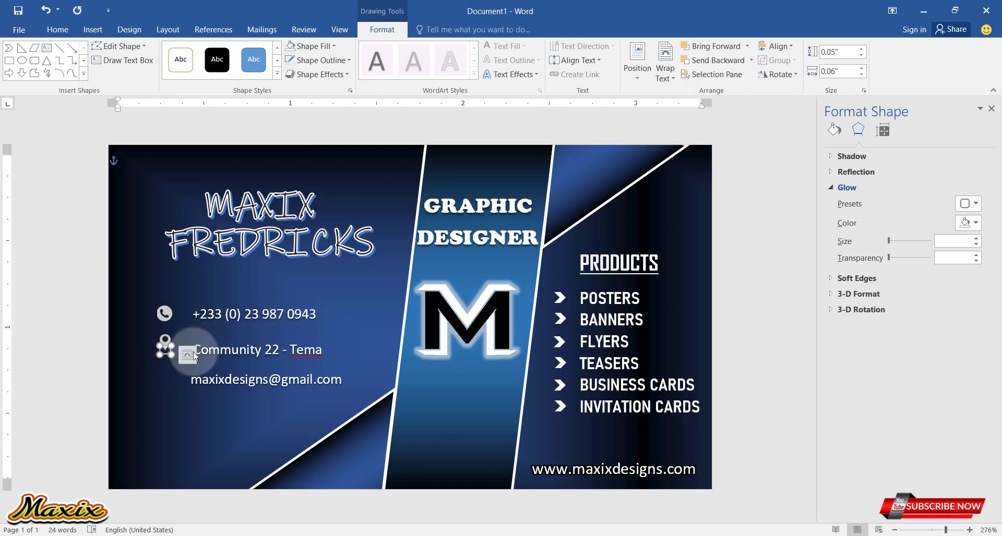
{"action": "left_click", "coordinate": [166, 345]}
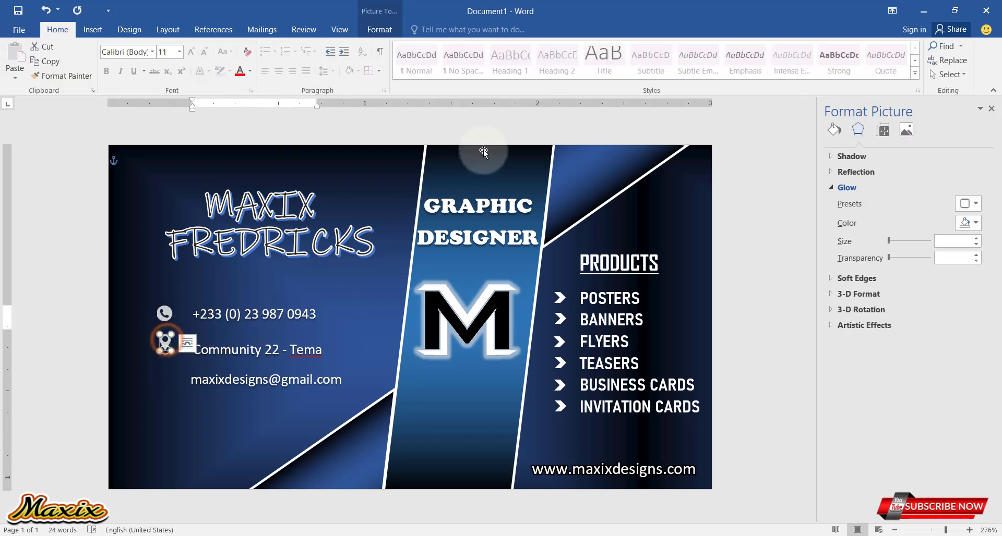
{"action": "left_click", "coordinate": [379, 29]}
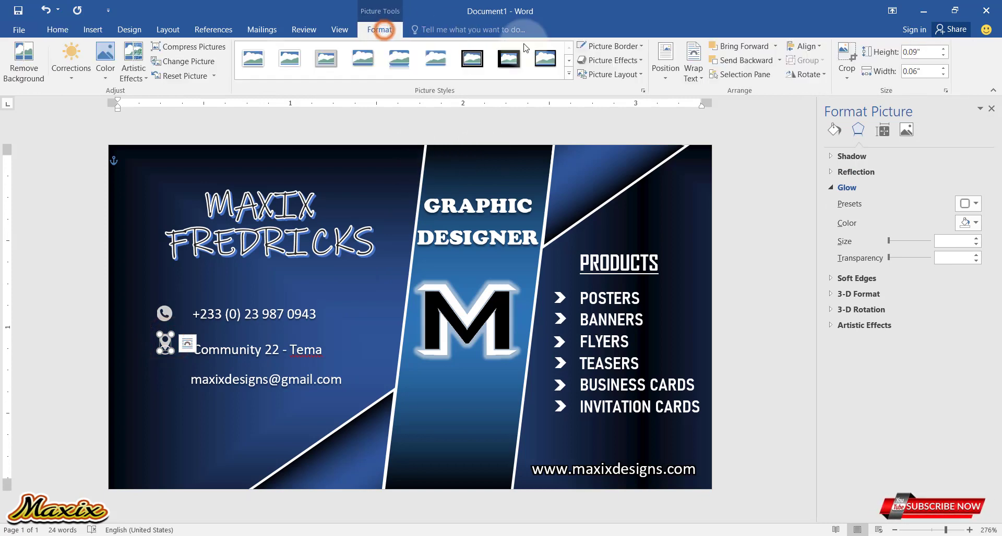
{"action": "left_click", "coordinate": [776, 47]}
{"action": "left_click", "coordinate": [774, 94]}
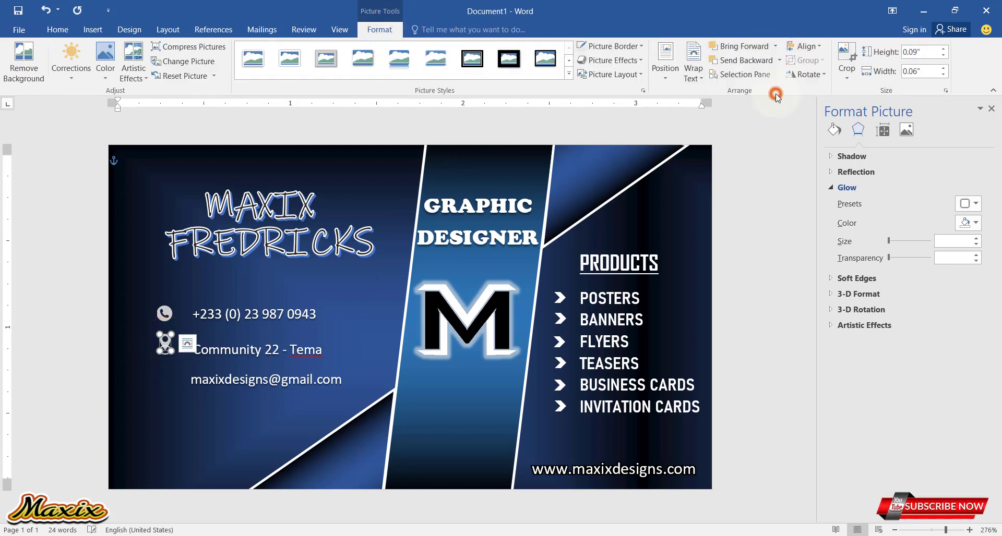
{"action": "left_click", "coordinate": [335, 306]}
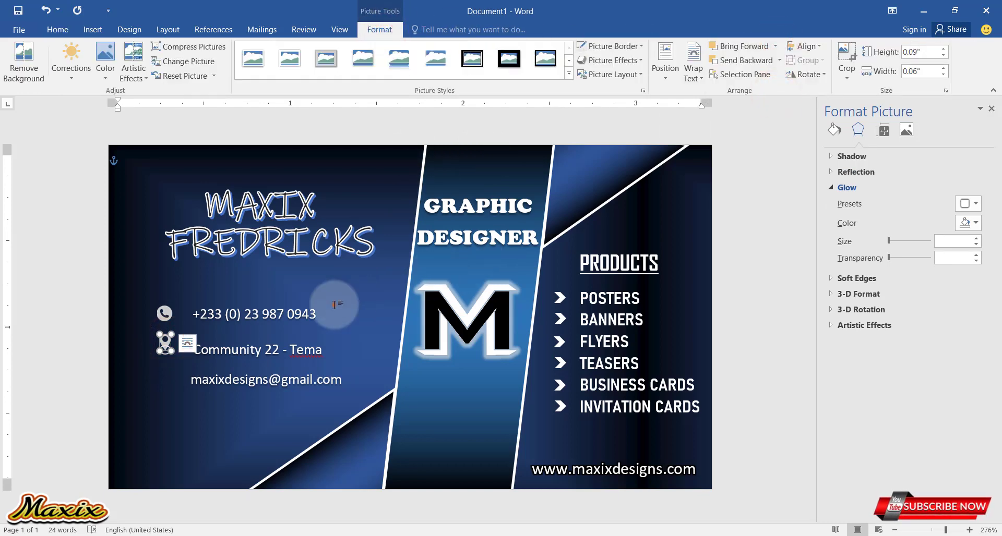
Send the location pin icon behind the text
{"action": "left_click", "coordinate": [167, 352]}
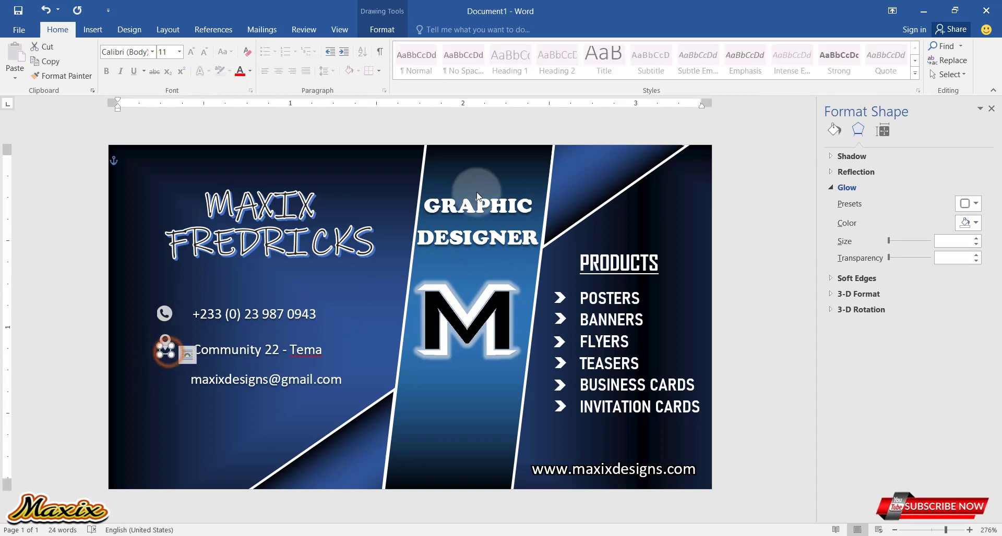
{"action": "left_click", "coordinate": [382, 29]}
{"action": "left_click", "coordinate": [753, 60]}
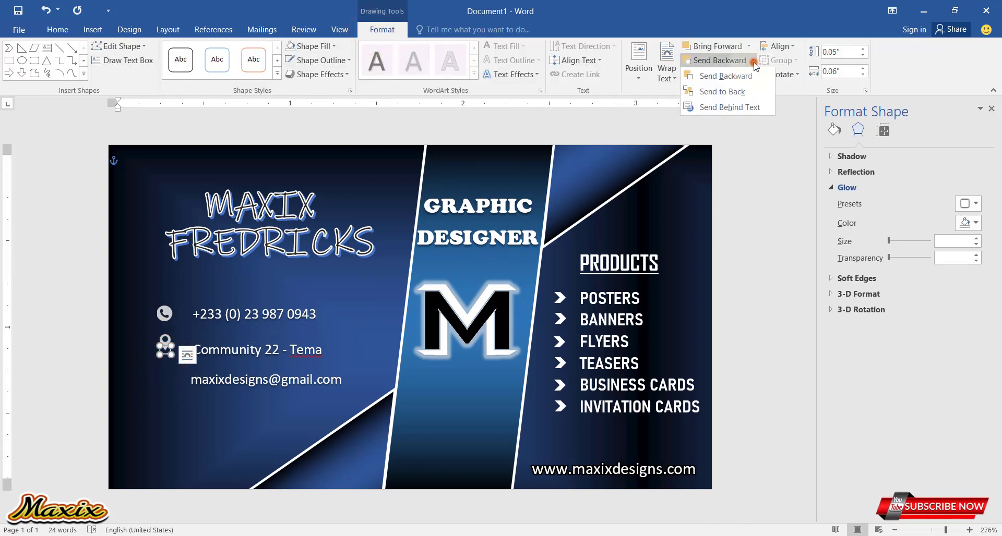
{"action": "left_click", "coordinate": [748, 106]}
{"action": "left_click", "coordinate": [357, 298]}
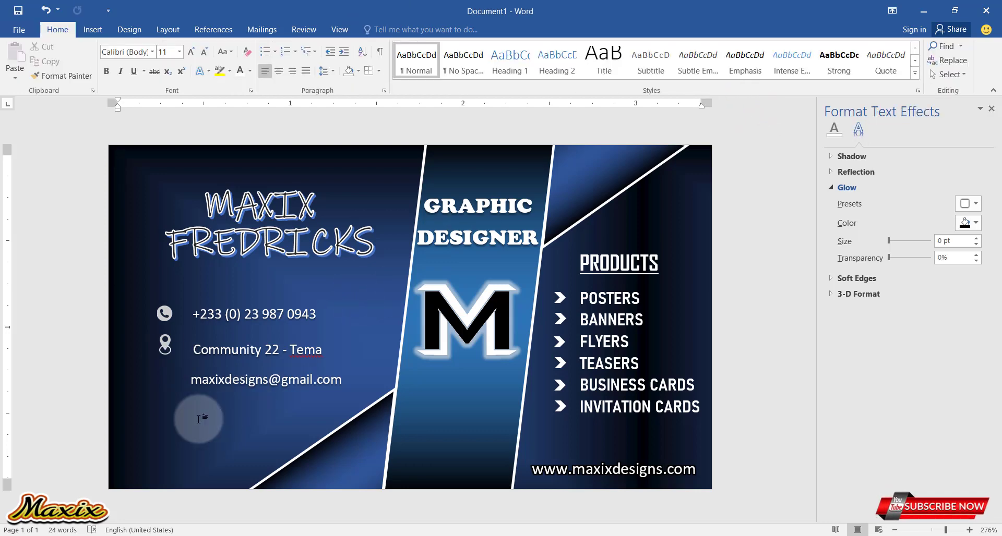
Shift the email address text box slightly down and right
{"action": "left_click", "coordinate": [209, 380]}
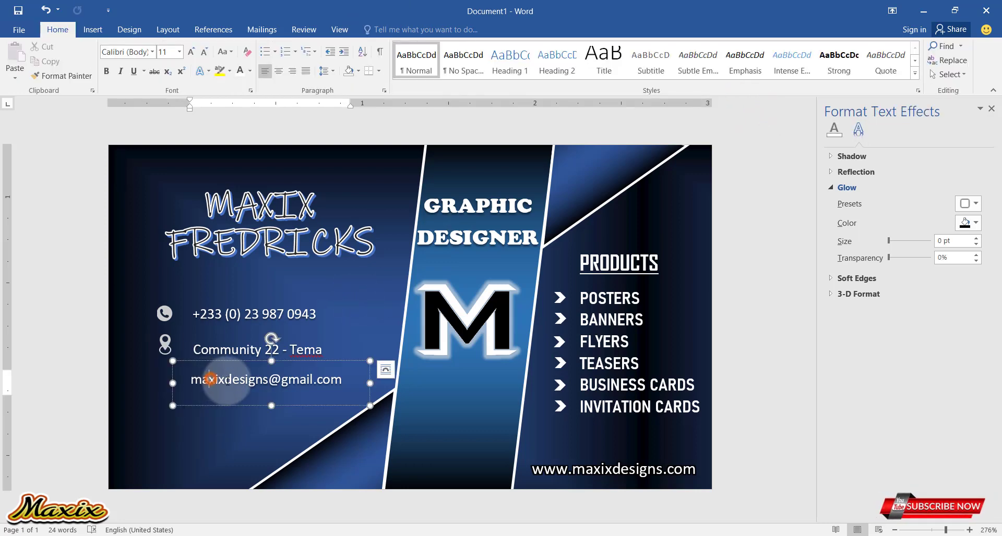
{"action": "left_click", "coordinate": [269, 407]}
{"action": "left_click_drag", "start_coordinate": [284, 407], "coordinate": [284, 410]}
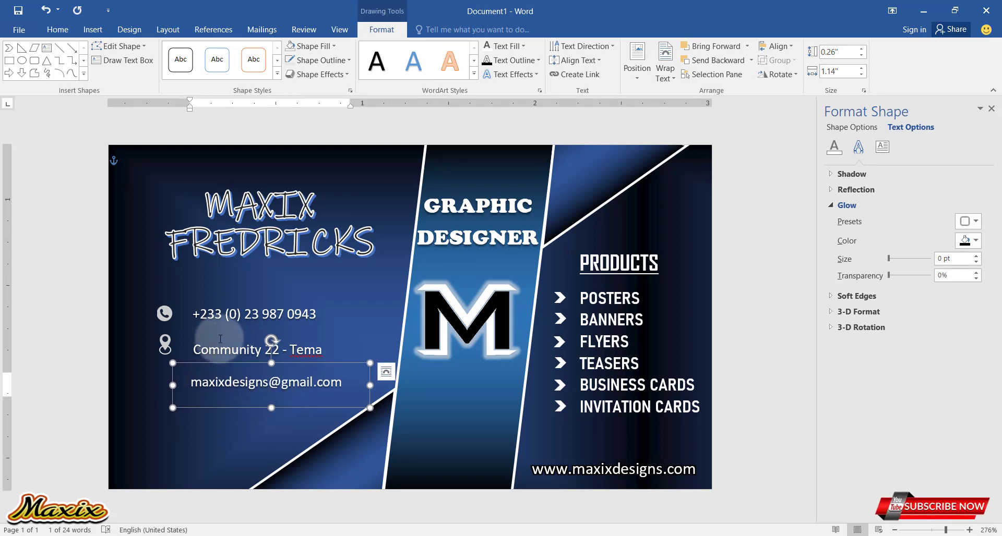
{"action": "key", "text": "Right"}
{"action": "key", "text": "Right"}
{"action": "key", "text": "Right"}
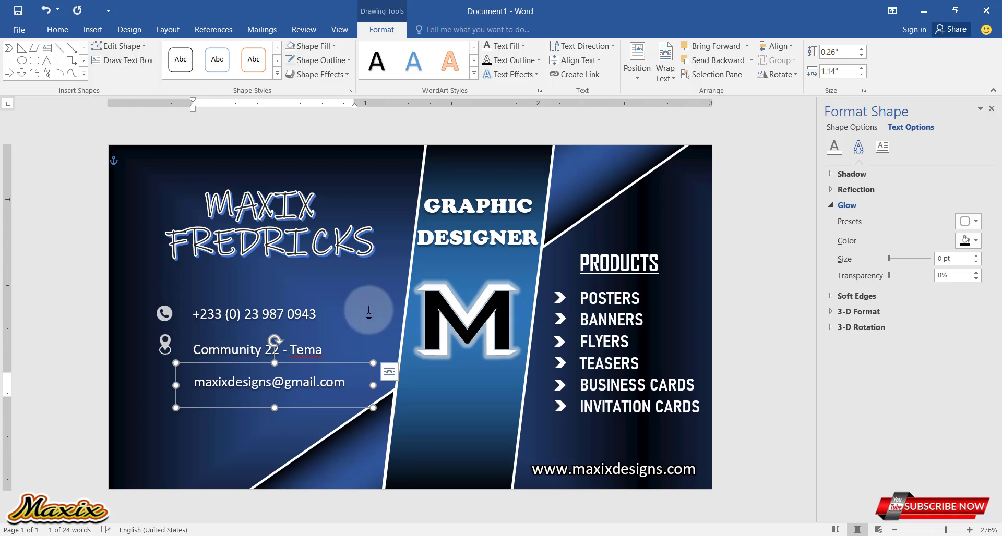
Insert the email2 envelope picture with Tight wrapping and recolour it black and white
{"action": "left_click", "coordinate": [381, 314]}
{"action": "left_click", "coordinate": [92, 29]}
{"action": "left_click", "coordinate": [139, 68]}
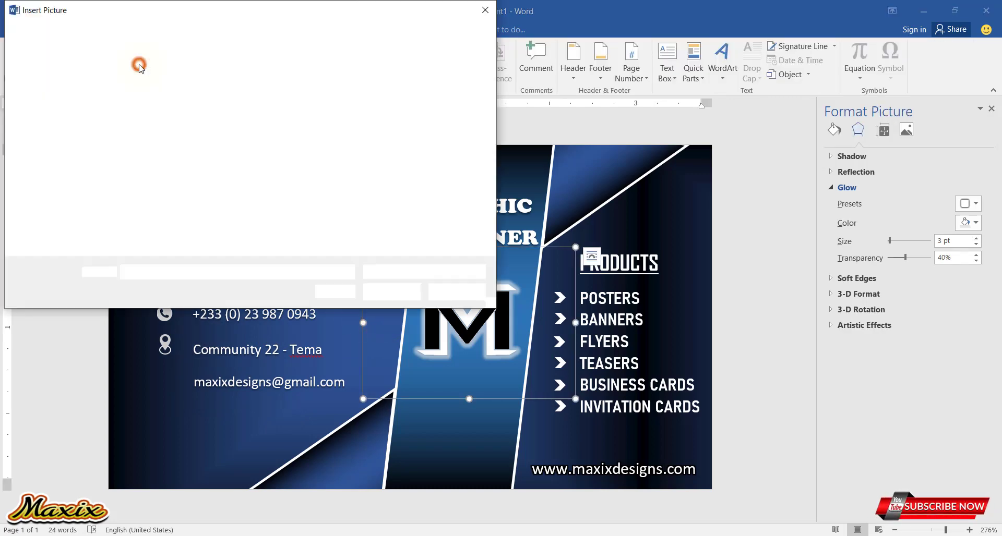
{"action": "left_click", "coordinate": [227, 101]}
{"action": "left_click", "coordinate": [374, 292]}
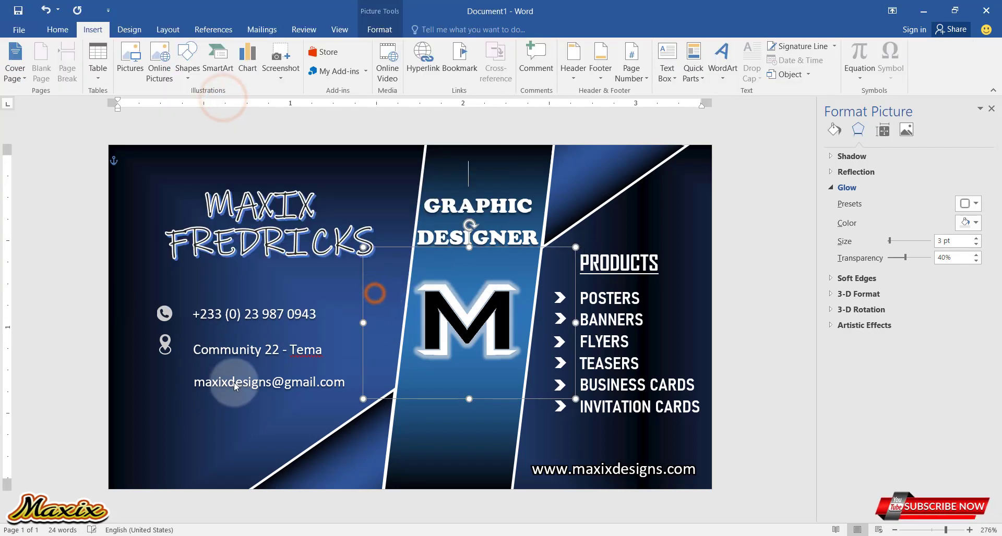
{"action": "left_click", "coordinate": [481, 381]}
{"action": "left_click", "coordinate": [550, 420]}
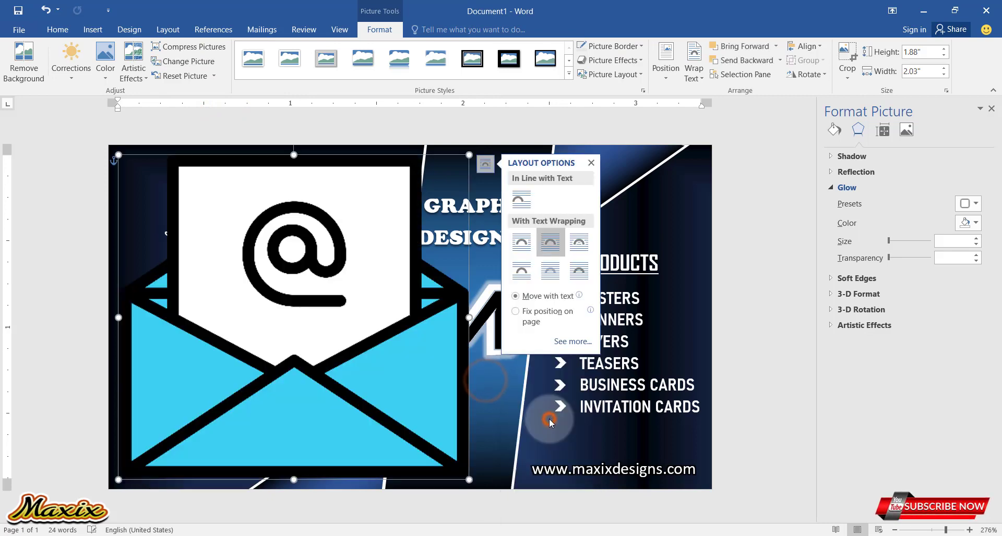
{"action": "left_click", "coordinate": [105, 65]}
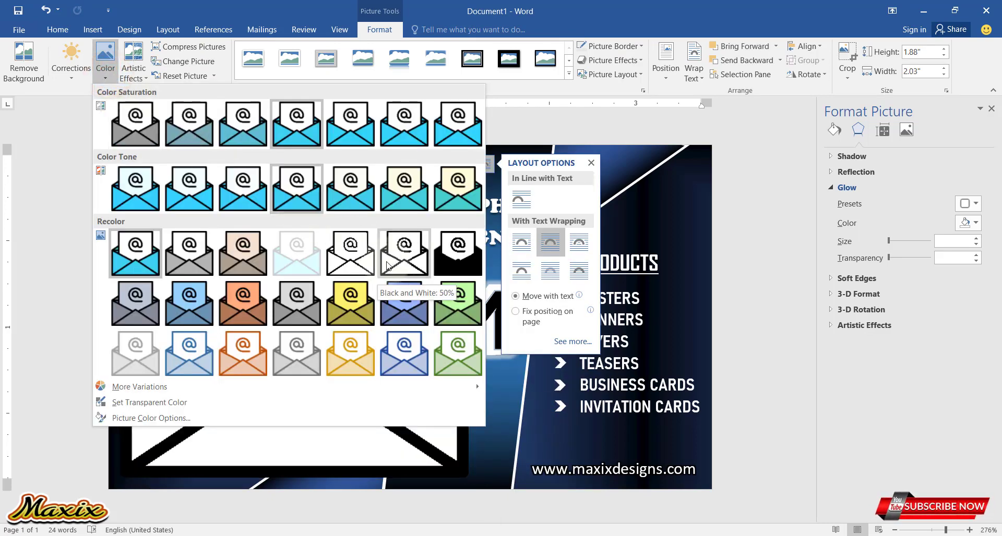
{"action": "left_click", "coordinate": [350, 261]}
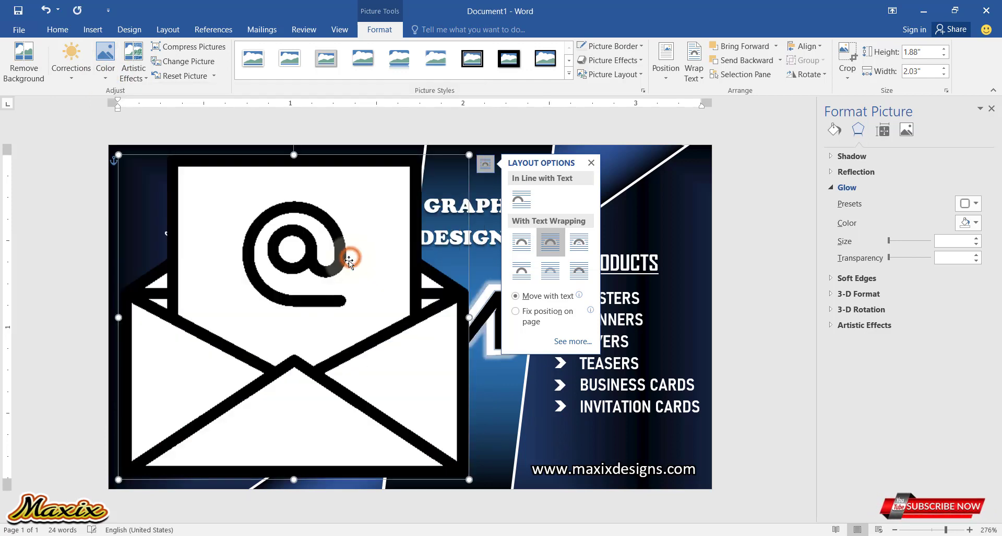
{"action": "left_click", "coordinate": [468, 483]}
Shrink the envelope to icon size and place it beside the email line
{"action": "left_click_drag", "start_coordinate": [256, 366], "coordinate": [98, 179]}
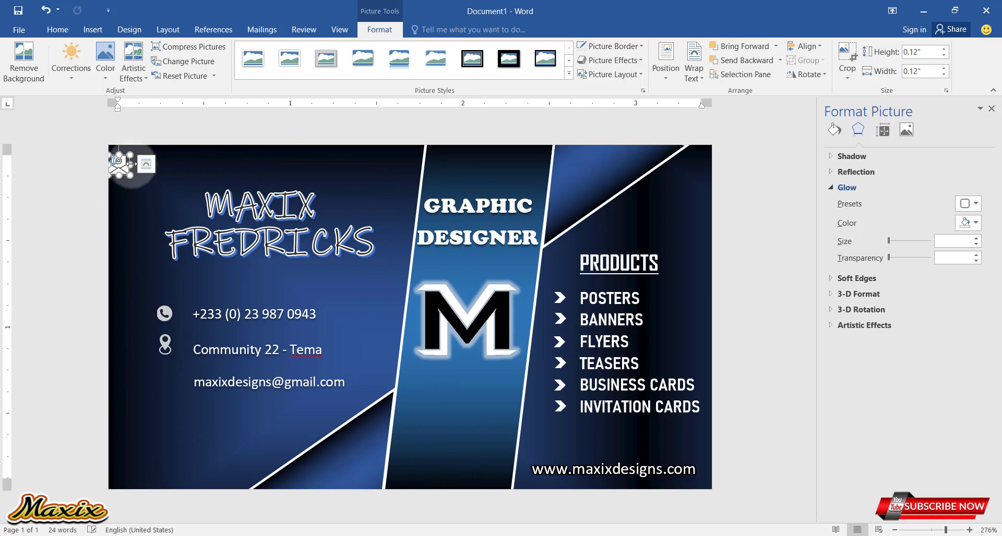
{"action": "left_click_drag", "start_coordinate": [124, 169], "coordinate": [165, 383]}
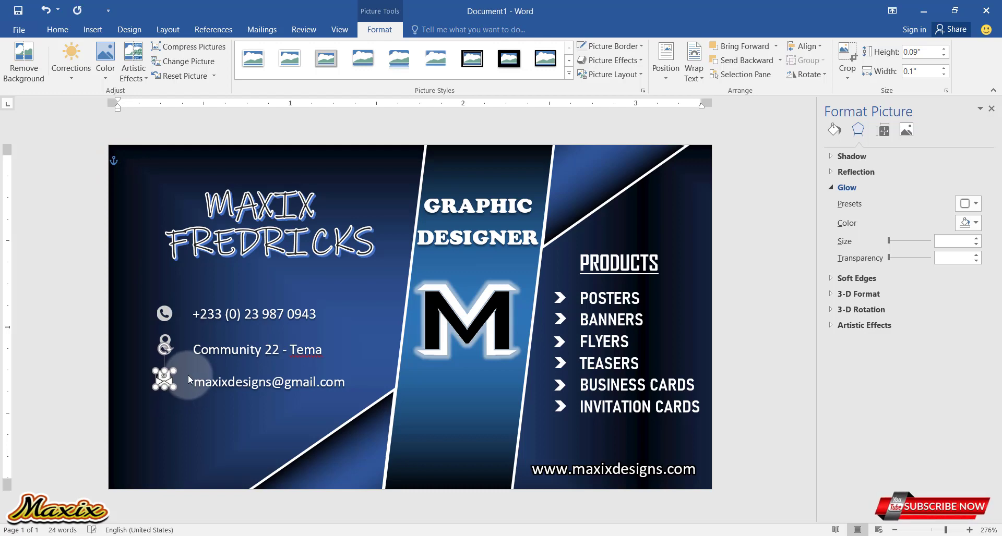
{"action": "left_click", "coordinate": [211, 426]}
{"action": "left_click", "coordinate": [171, 387]}
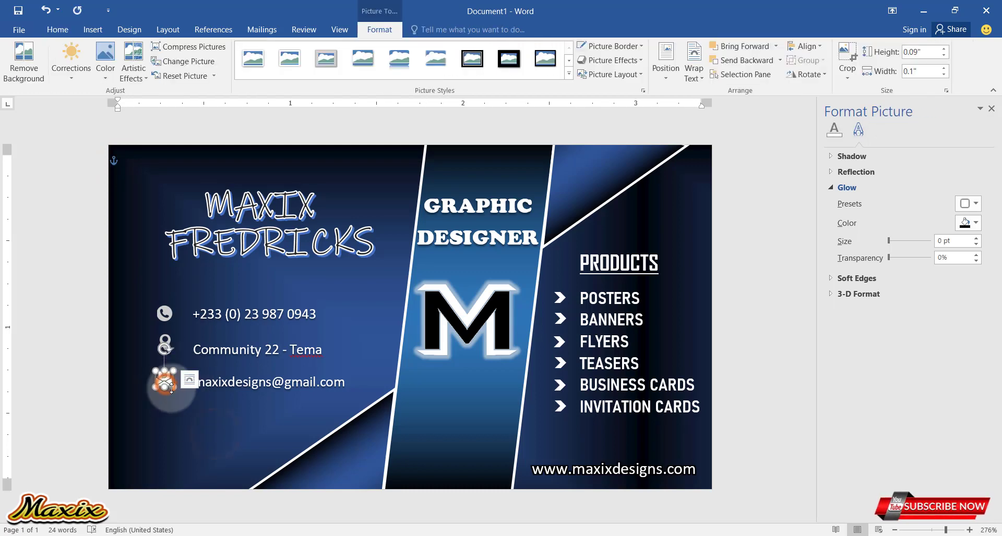
{"action": "left_click", "coordinate": [190, 414]}
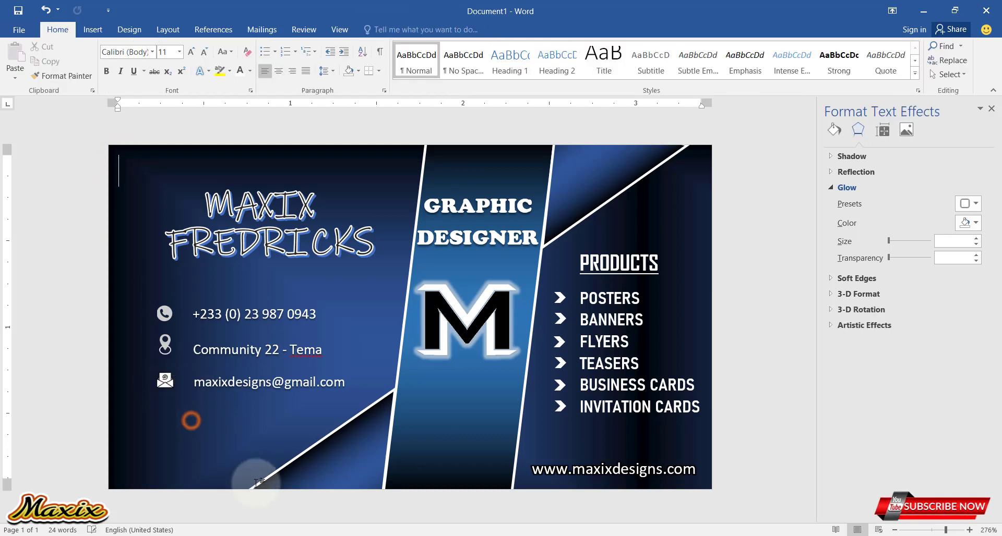